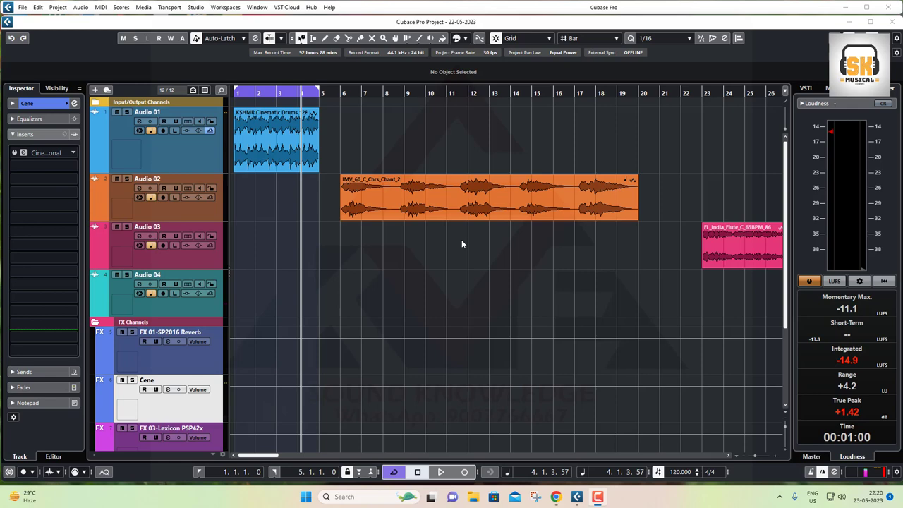
Step: Select the Audio 01 track and close the Cinematic Rooms Professional plug-in window
left_click(175, 154)
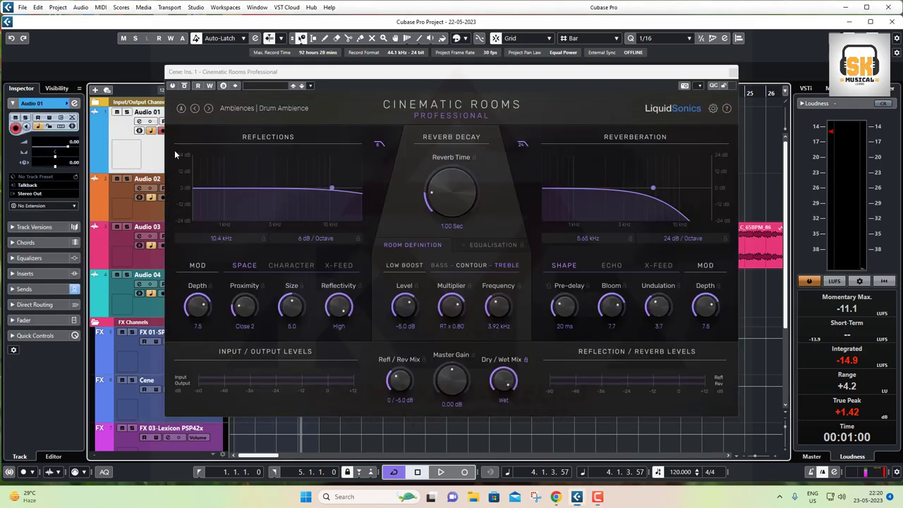
left_click(732, 71)
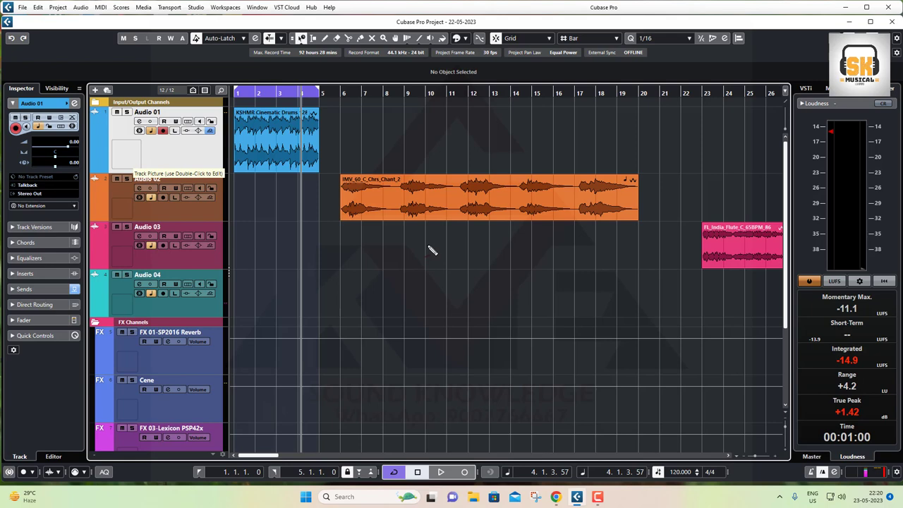
Step: Annotate the project area with the letters H, P and R joined by dashes, an arrow below H and a four-sided hall outline
mouse_move(435, 238)
left_mouse_down()
mouse_move(426, 255)
mouse_move(514, 231)
mouse_move(524, 237)
mouse_move(530, 228)
mouse_move(543, 240)
mouse_move(585, 239)
left_mouse_up()
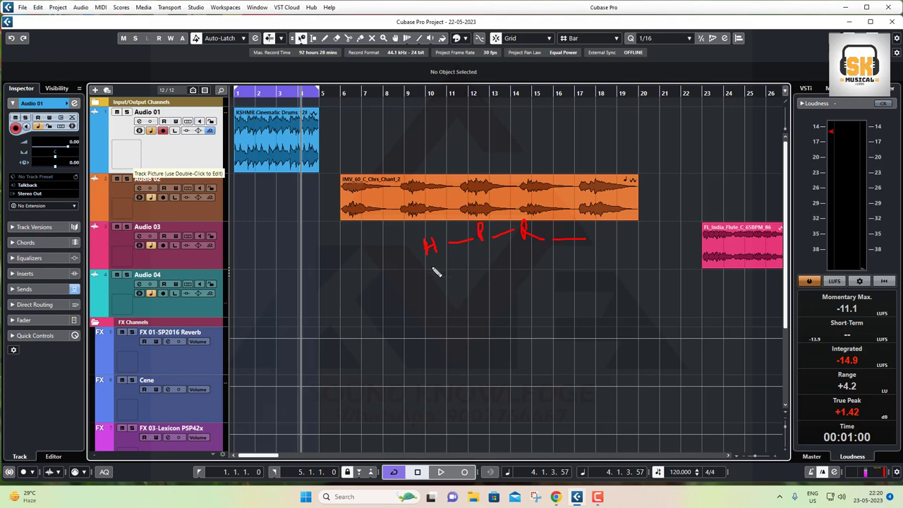
mouse_move(430, 260)
left_mouse_down()
mouse_move(431, 292)
mouse_move(441, 291)
left_mouse_up()
left_click_drag(470, 274, 476, 304)
mouse_move(470, 273)
left_mouse_down()
mouse_move(514, 269)
mouse_move(658, 287)
mouse_move(661, 302)
left_mouse_up()
mouse_move(479, 308)
left_mouse_down()
mouse_move(481, 340)
mouse_move(684, 329)
mouse_move(665, 303)
left_mouse_up()
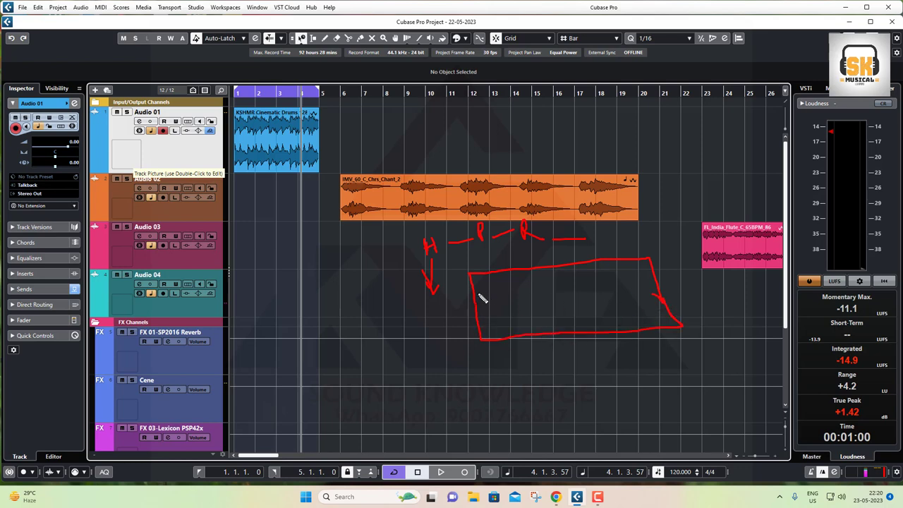
Step: Sketch a curved stage edge inside the hall outline, with two sound sources and lines projecting from them to the far side
mouse_move(471, 274)
left_mouse_down()
mouse_move(505, 315)
mouse_move(490, 336)
left_mouse_up()
mouse_move(496, 278)
left_mouse_down()
mouse_move(505, 283)
mouse_move(493, 275)
left_mouse_up()
mouse_move(505, 322)
left_mouse_down()
mouse_move(517, 331)
mouse_move(508, 322)
left_mouse_up()
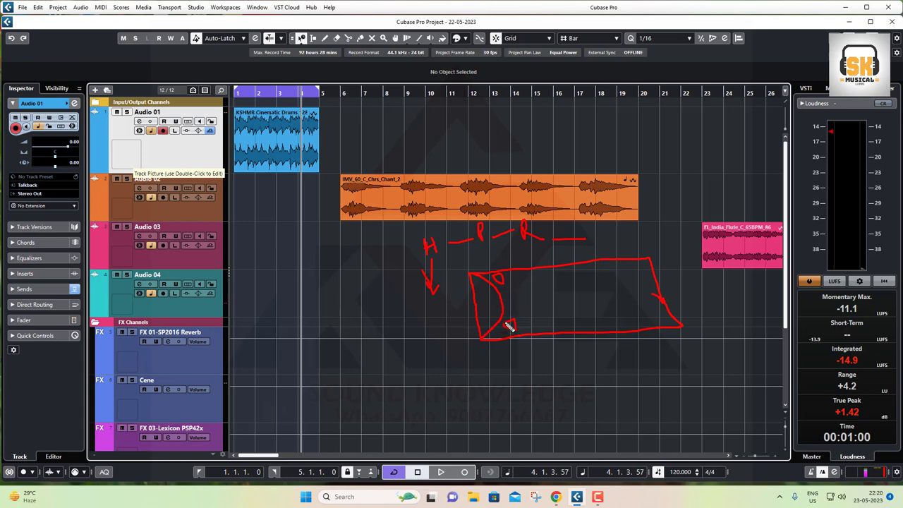
left_click_drag(503, 280, 647, 281)
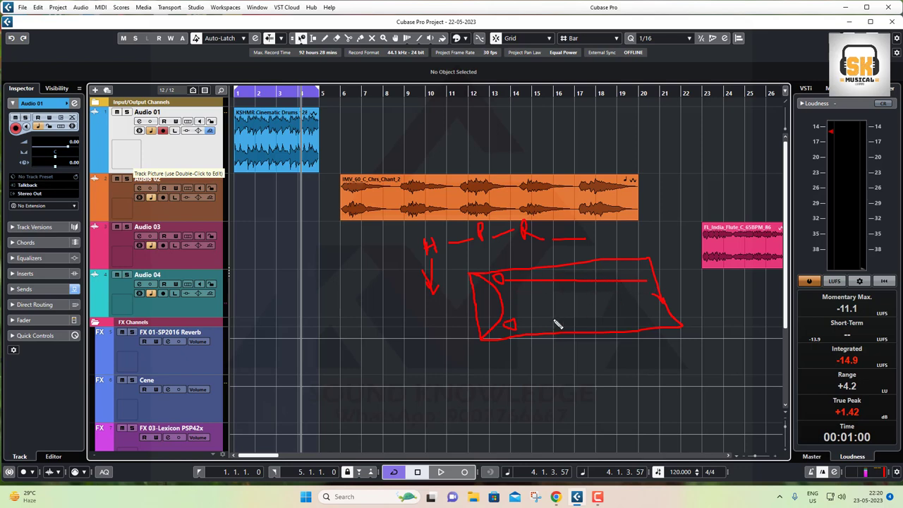
left_click_drag(516, 326, 649, 297)
Step: Draw a curved arrow from the letter R down to a small divided room sketch containing an R and a listener
mouse_move(527, 246)
left_mouse_down()
mouse_move(474, 266)
mouse_move(452, 403)
mouse_move(440, 412)
left_mouse_up()
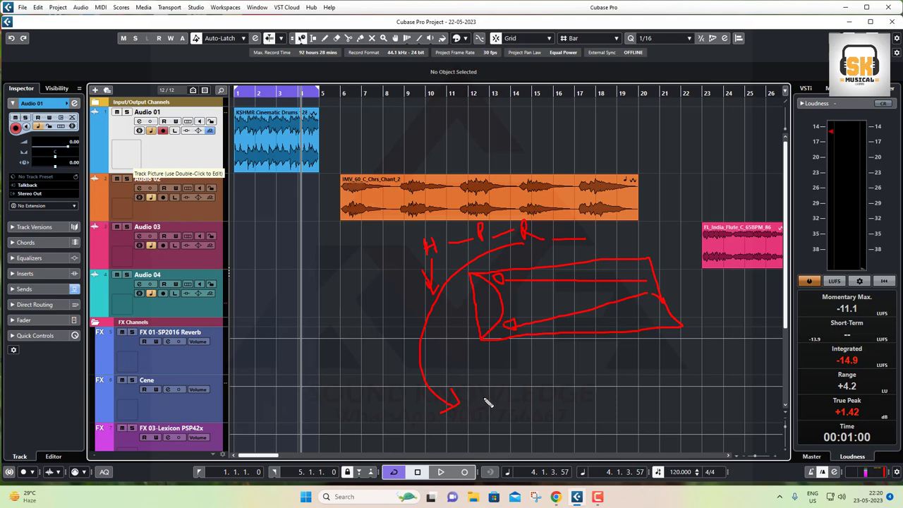
mouse_move(487, 386)
left_mouse_down()
mouse_move(488, 426)
mouse_move(578, 427)
mouse_move(578, 387)
mouse_move(489, 388)
mouse_move(516, 414)
mouse_move(516, 426)
mouse_move(500, 399)
mouse_move(505, 424)
left_mouse_up()
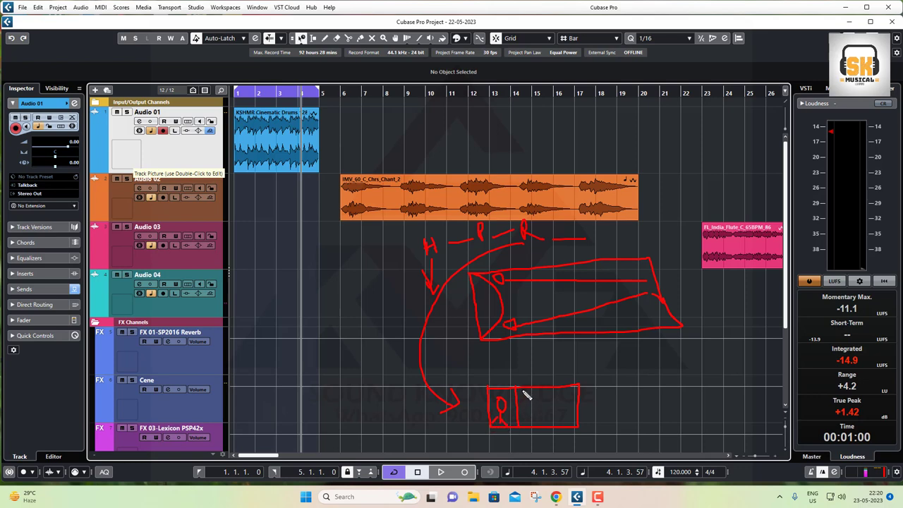
mouse_move(529, 387)
left_mouse_down()
mouse_move(520, 403)
mouse_move(532, 427)
mouse_move(562, 419)
mouse_move(551, 405)
mouse_move(552, 374)
mouse_move(578, 386)
left_mouse_up()
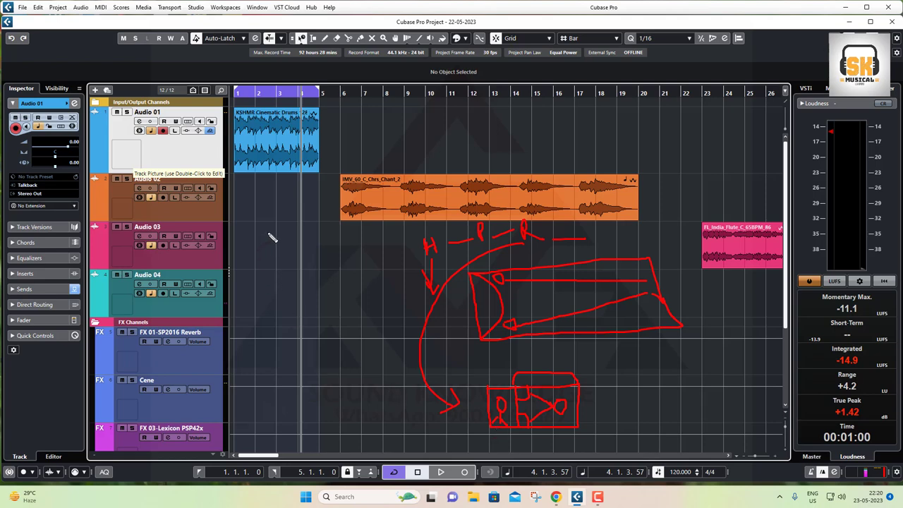
Step: Sketch a circle linked to a circled R with an arrow beneath, plus a circled fraction and the number 50
mouse_move(266, 235)
left_mouse_down()
mouse_move(284, 252)
mouse_move(271, 236)
mouse_move(299, 238)
mouse_move(317, 218)
mouse_move(328, 239)
left_mouse_up()
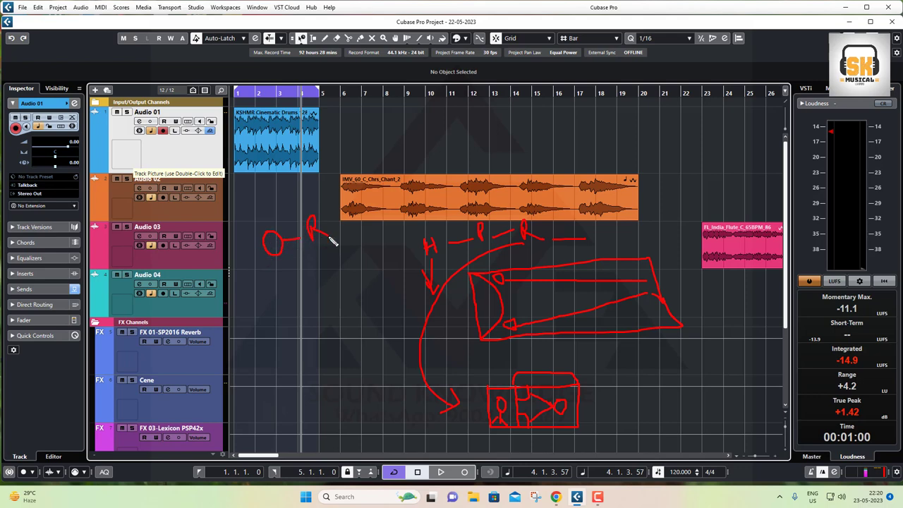
mouse_move(276, 257)
left_mouse_down()
mouse_move(290, 278)
mouse_move(309, 269)
mouse_move(306, 289)
left_mouse_up()
mouse_move(314, 210)
left_mouse_down()
mouse_move(308, 240)
mouse_move(328, 235)
mouse_move(316, 216)
left_mouse_up()
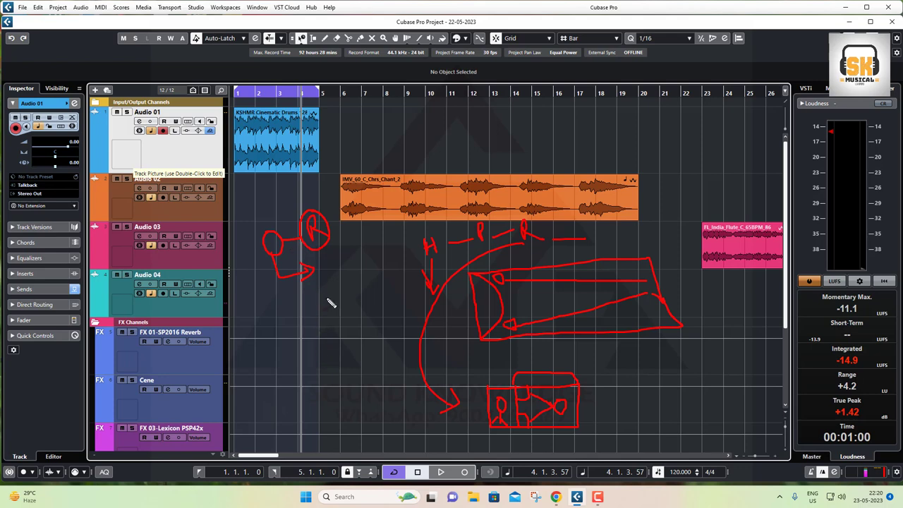
mouse_move(321, 290)
left_mouse_down()
mouse_move(326, 320)
mouse_move(350, 296)
mouse_move(324, 289)
mouse_move(371, 296)
mouse_move(366, 304)
mouse_move(381, 289)
left_mouse_up()
mouse_move(319, 306)
left_mouse_down()
mouse_move(349, 304)
mouse_move(327, 292)
mouse_move(338, 298)
mouse_move(335, 320)
mouse_move(334, 310)
mouse_move(343, 317)
left_mouse_up()
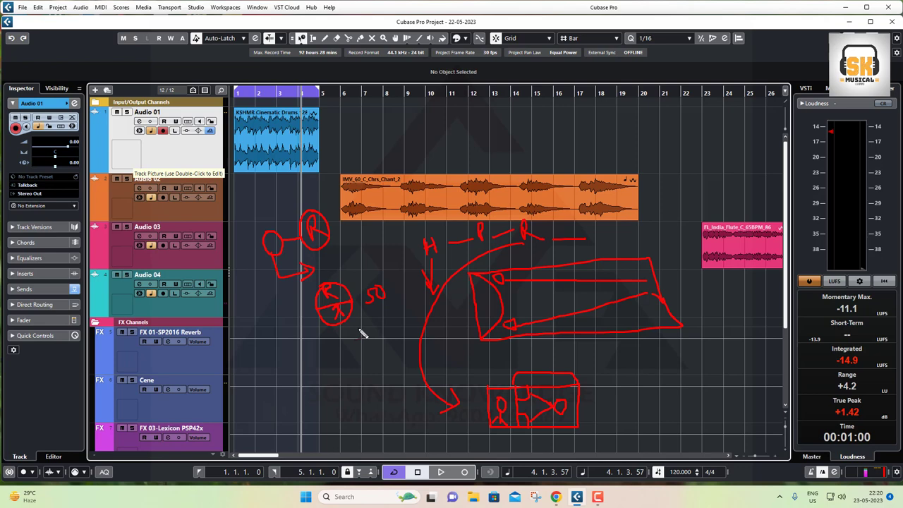
Step: Undo all the red pen annotations until the project area is clear
key("ctrl+z")
key("ctrl+z")
key("ctrl+z")
key("ctrl+z")
key("ctrl+z")
key("ctrl+z")
key("ctrl+z")
key("ctrl+z")
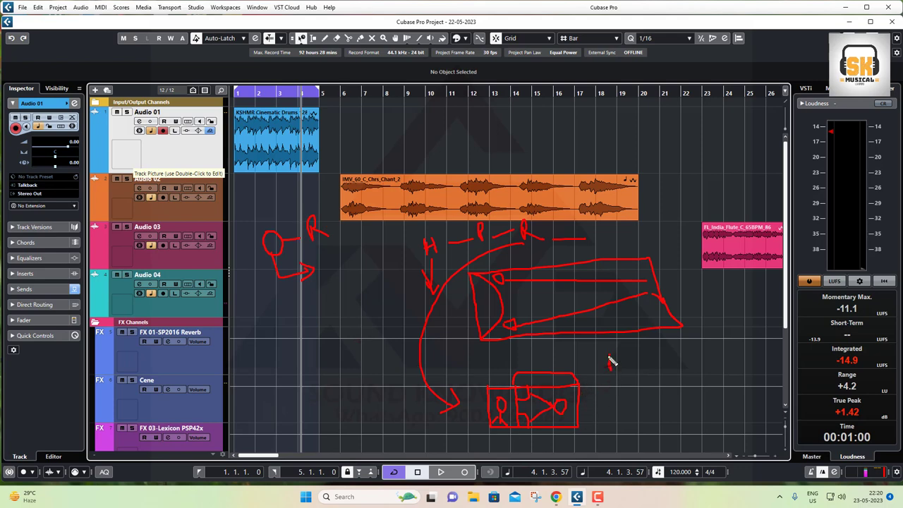
mouse_move(608, 367)
left_mouse_down()
mouse_move(624, 361)
mouse_move(623, 370)
mouse_move(608, 369)
left_mouse_up()
key("ctrl+z")
key("ctrl+z")
key("ctrl+z")
key("ctrl+z")
key("ctrl+z")
key("ctrl+z")
key("ctrl+z")
key("ctrl+z")
key("ctrl+z")
key("ctrl+z")
key("ctrl+z")
key("ctrl+z")
key("ctrl+z")
key("ctrl+z")
key("ctrl+z")
key("ctrl+z")
key("ctrl+z")
key("ctrl+z")
key("ctrl+z")
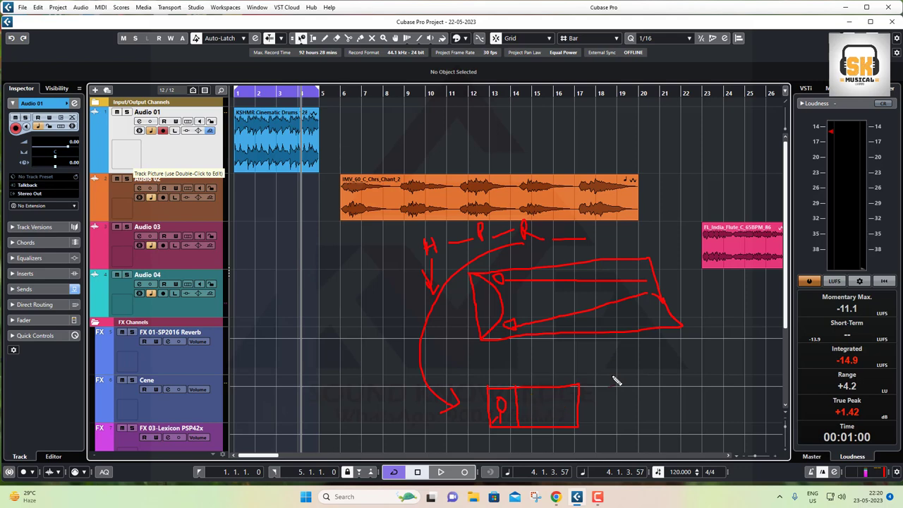
key("ctrl+z")
key("ctrl+z")
key("ctrl+z")
key("ctrl+z")
key("ctrl+z")
key("ctrl+z")
key("ctrl+z")
key("ctrl+z")
key("ctrl+z")
key("ctrl+z")
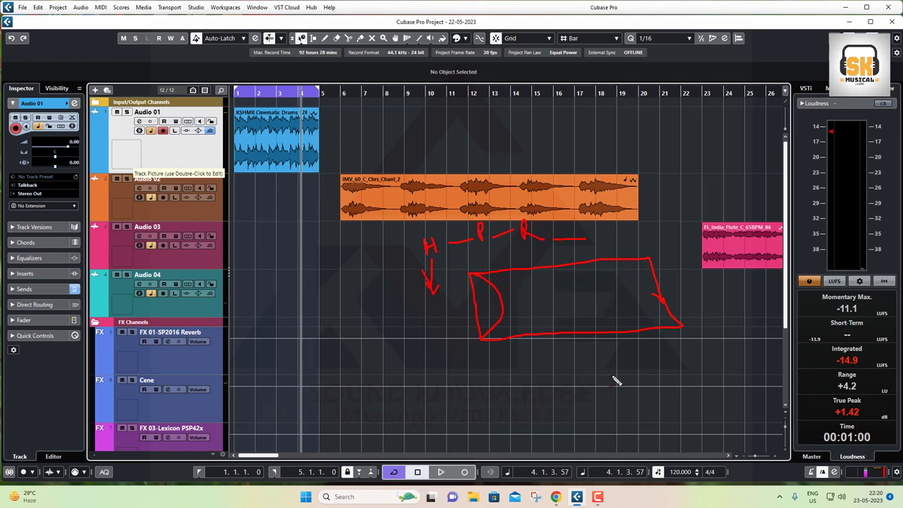
key("ctrl+z")
key("ctrl+z")
key("ctrl+z")
key("ctrl+z")
key("ctrl+z")
key("ctrl+z")
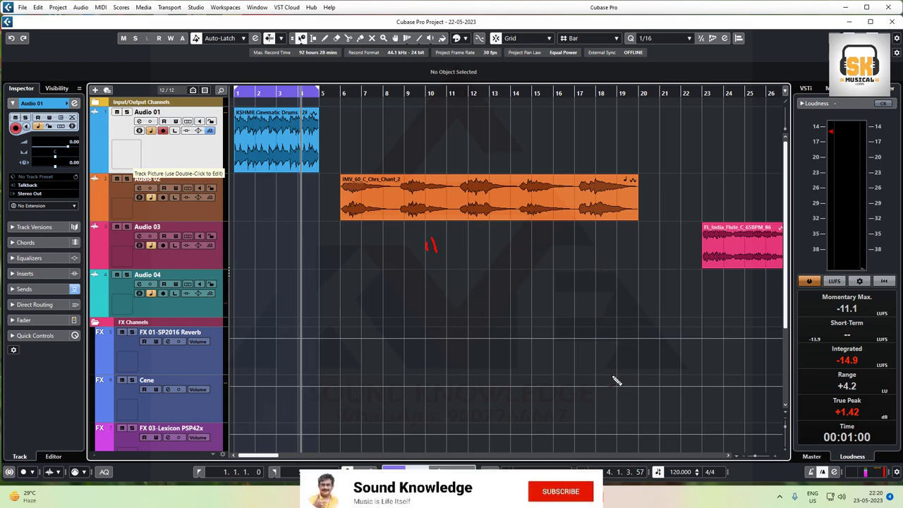
key("ctrl+z")
key("ctrl+z")
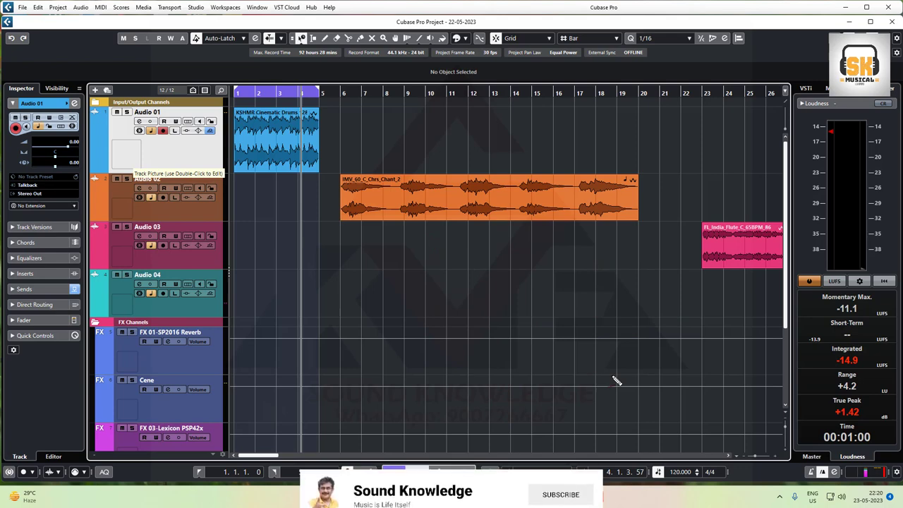
Step: Sketch a new four-sided room outline over the empty area below the chant clip
left_click_drag(425, 242, 431, 308)
mouse_move(425, 242)
left_mouse_down()
mouse_move(578, 234)
mouse_move(605, 251)
mouse_move(612, 290)
left_mouse_up()
mouse_move(432, 310)
left_mouse_down()
mouse_move(583, 314)
mouse_move(610, 282)
left_mouse_up()
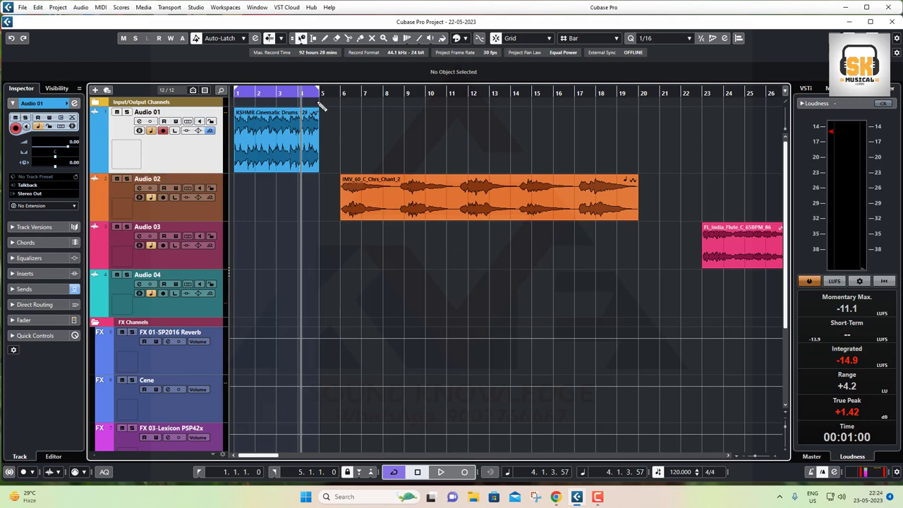
Step: Switch the Object Selection tool to normal sizing and open the channel settings of Audio 01 to show its Cene send
left_click(302, 39)
left_click(307, 53)
left_click(169, 388)
left_click(187, 150)
left_click(139, 121)
left_click_drag(582, 169, 625, 126)
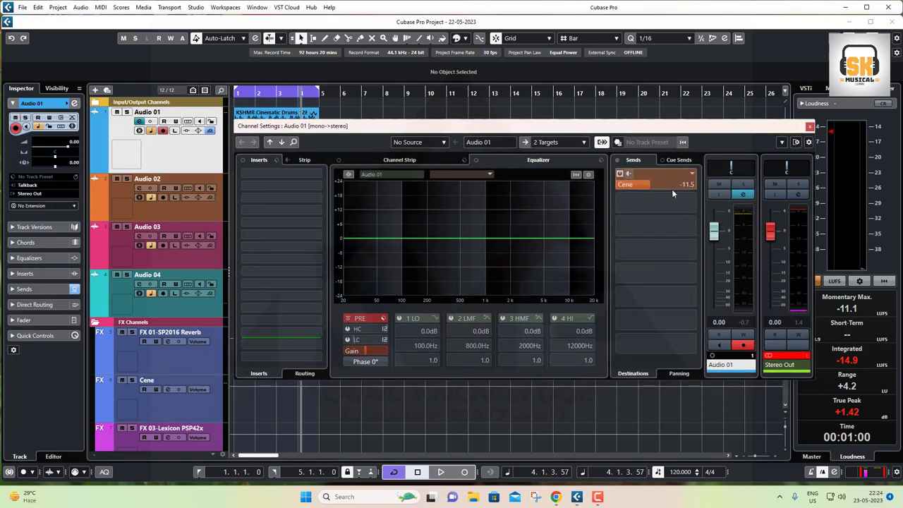
Step: Open the Cinematic Rooms insert from the Cene FX channel's settings, leaving only the repositioned plug-in window open
left_click(167, 390)
left_click(168, 390)
left_click(168, 389)
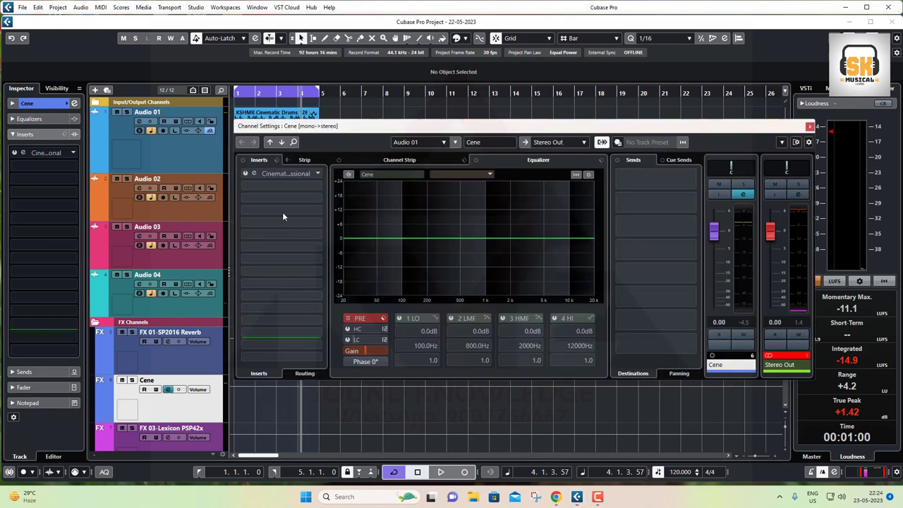
left_click(255, 173)
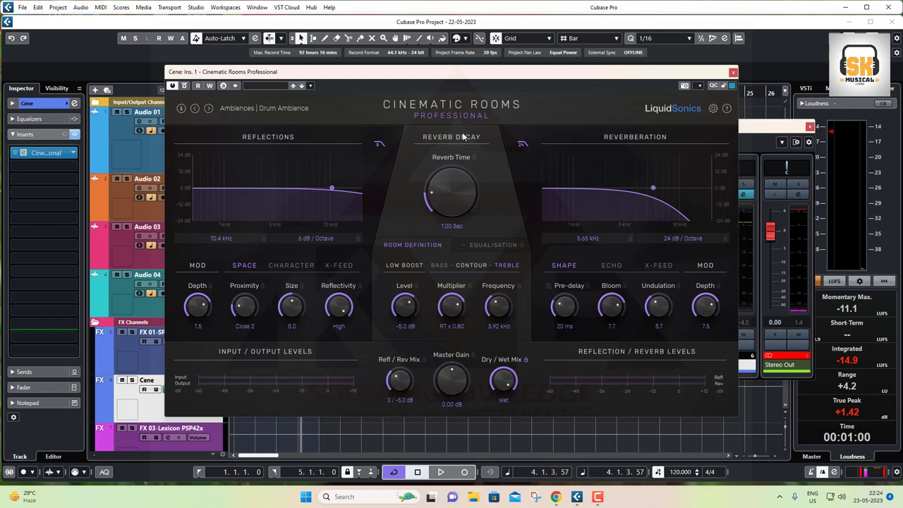
left_click(809, 128)
left_click_drag(449, 75, 536, 143)
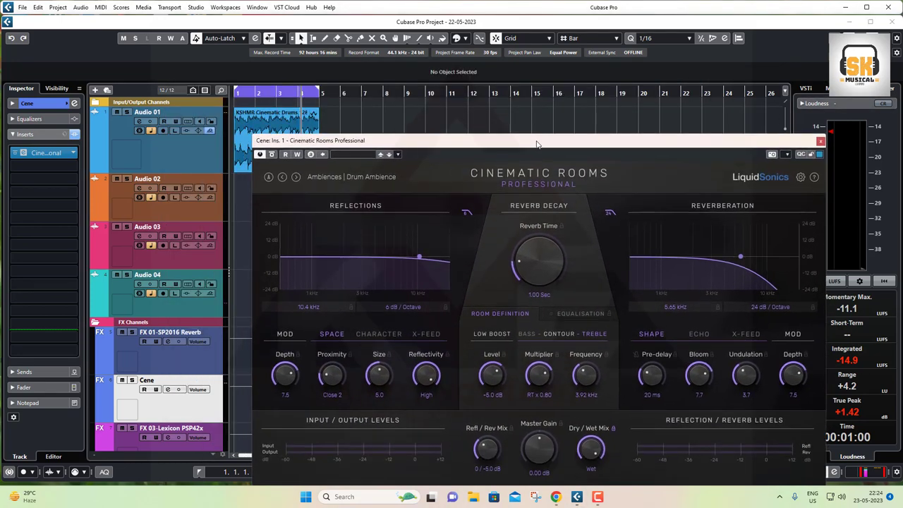
Step: Select the Audio 01 track and play the drum loop through the Cinematic Rooms reverb
left_click(190, 151)
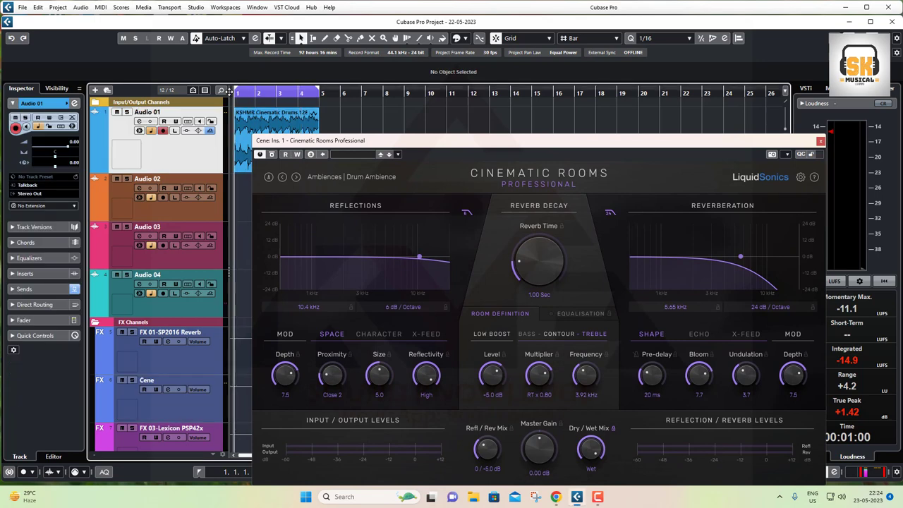
left_click(259, 154)
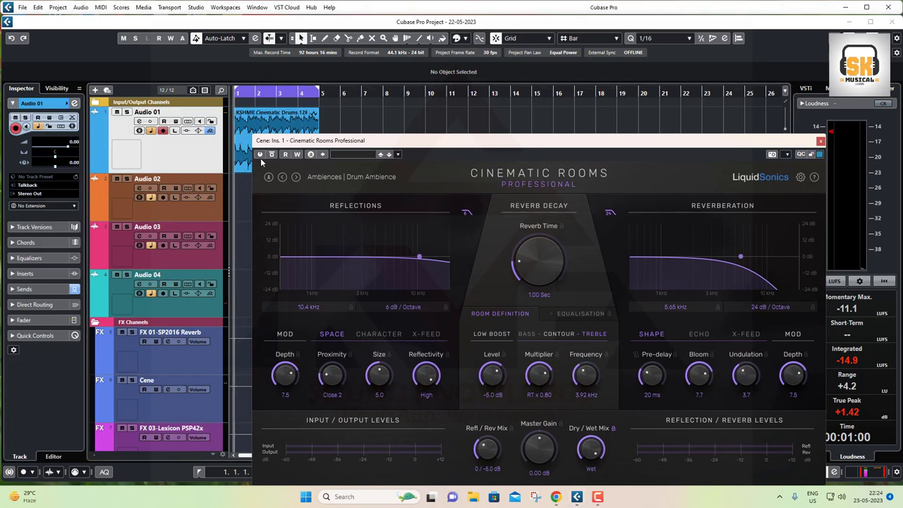
key("space")
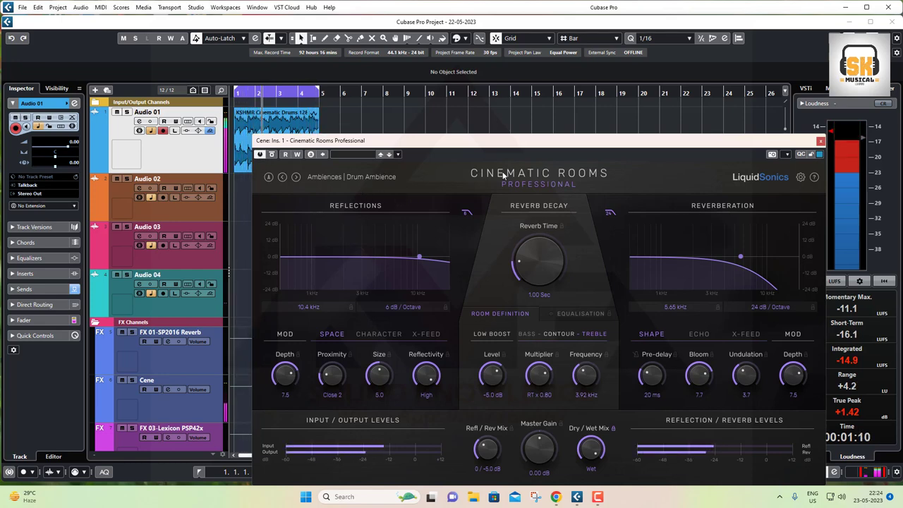
left_click_drag(530, 145, 576, 59)
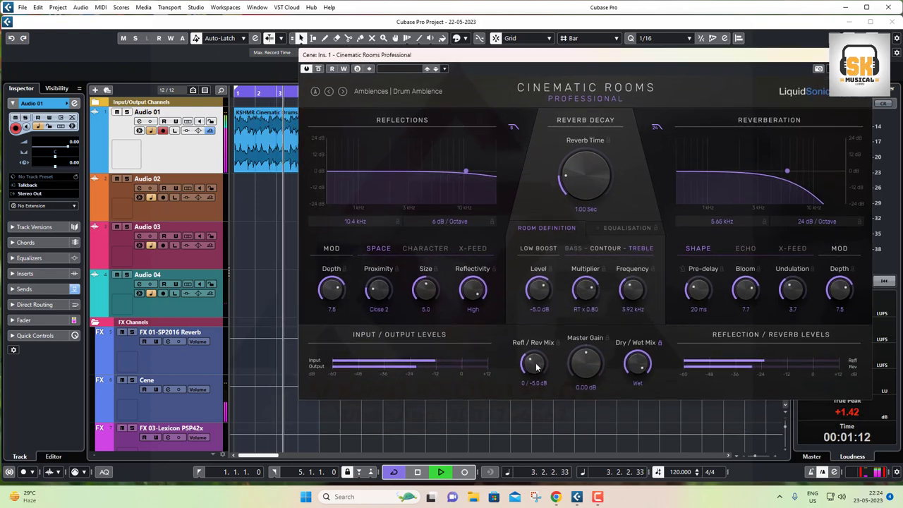
Step: Set the reverb's Refl / Rev Mix to -0.4 / 0 dB, Master Gain to -2.80 dB and Dry / Wet Mix to -4.6 / 0 dB
left_click_drag(537, 375, 584, 368)
left_click_drag(639, 360, 640, 363)
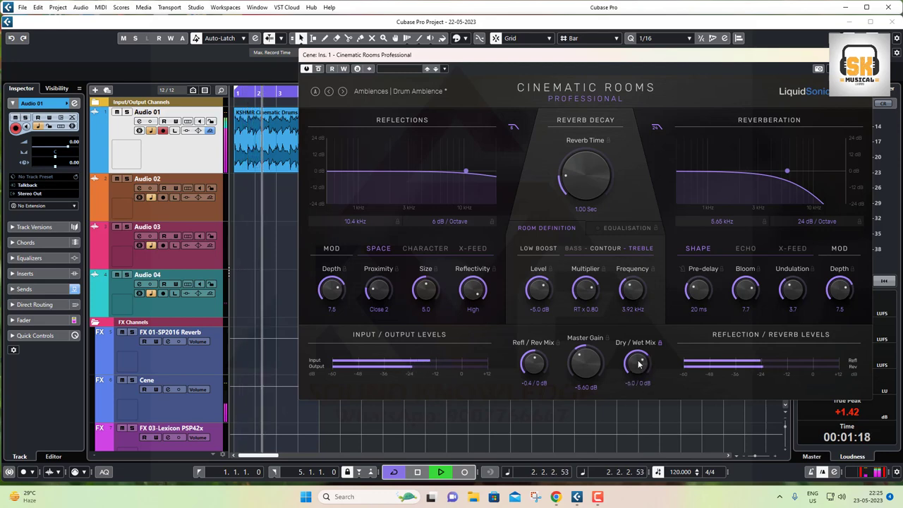
left_click_drag(580, 364, 580, 361)
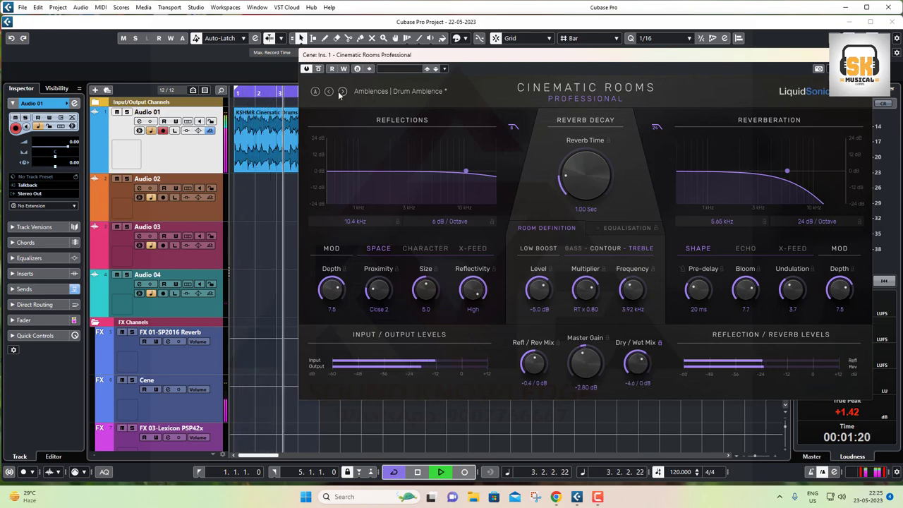
Step: Audition the Ambience One and Court factory presets from the Ambiences category on the playing drums
left_click(439, 91)
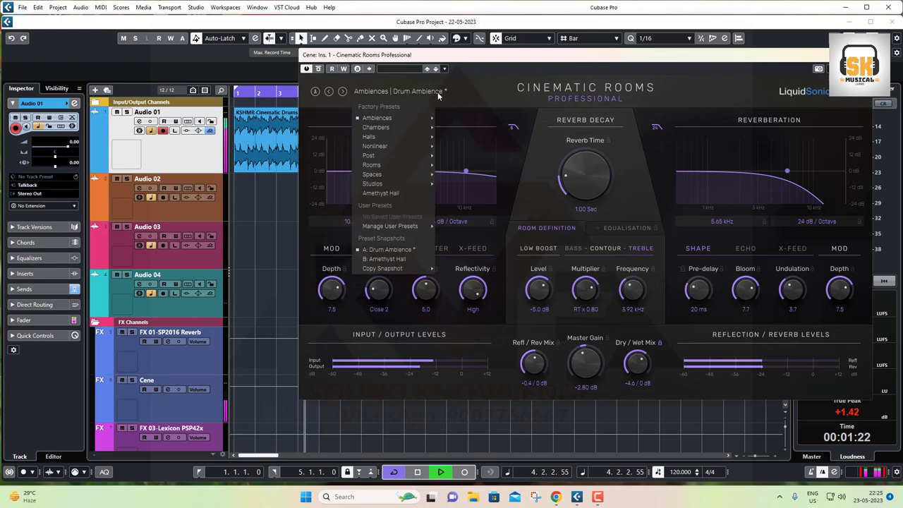
mouse_move(431, 119)
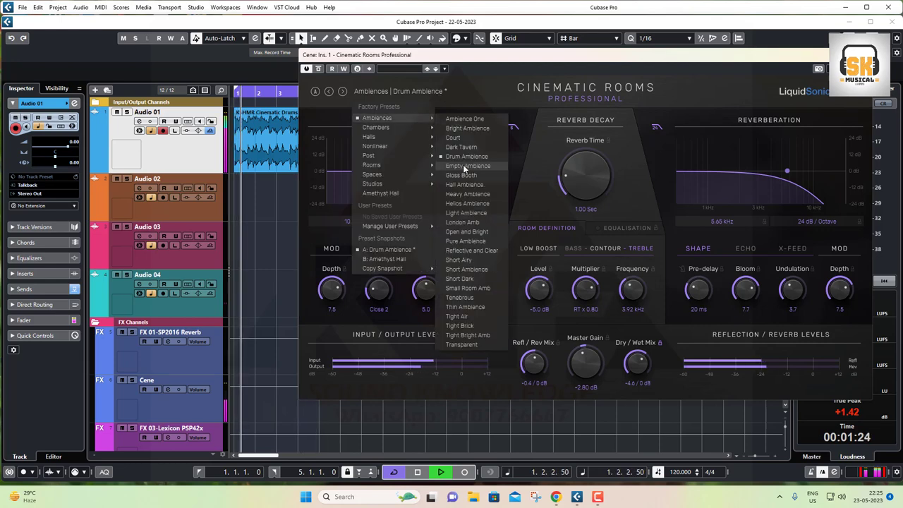
left_click(463, 119)
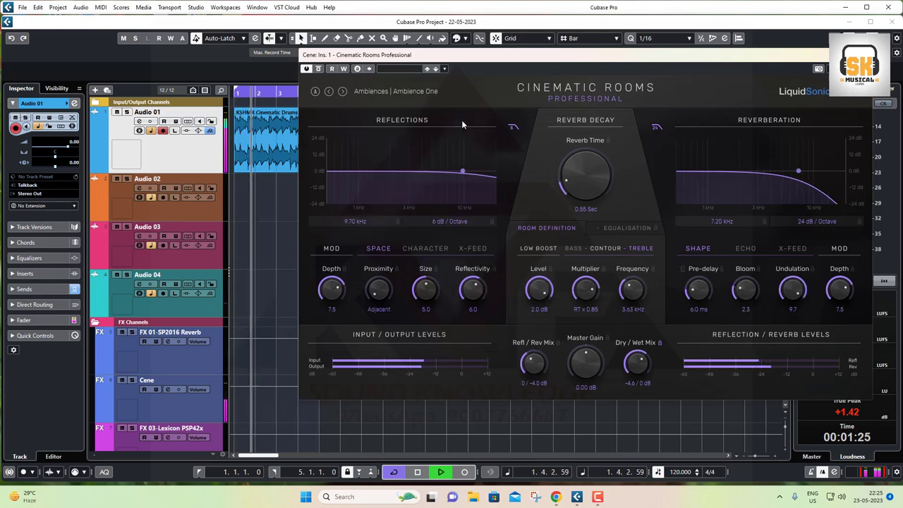
left_click(425, 93)
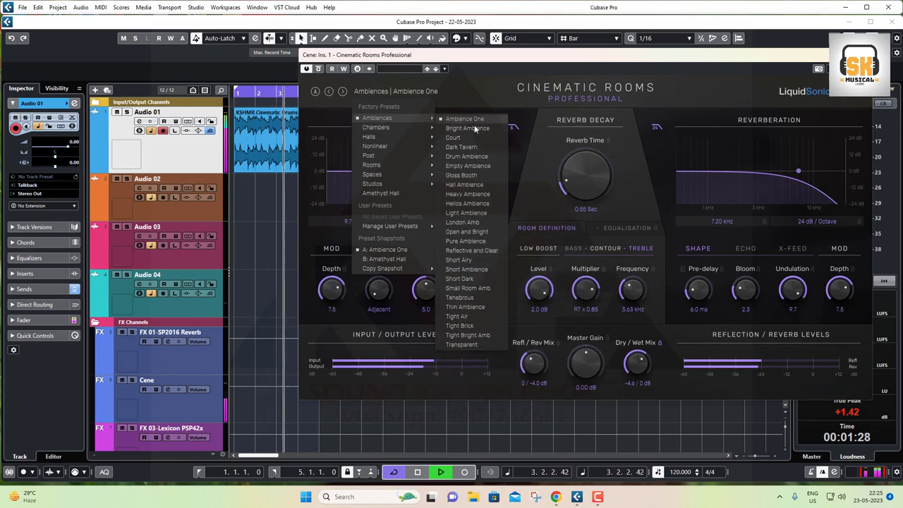
left_click(460, 139)
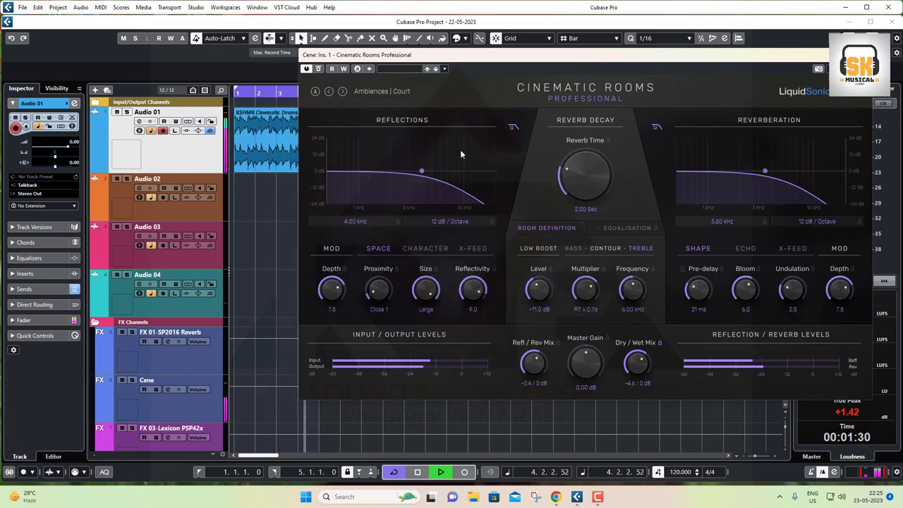
Step: Load the Artificer Hall factory preset from the Halls category and audition it on the drum loop
left_click(398, 97)
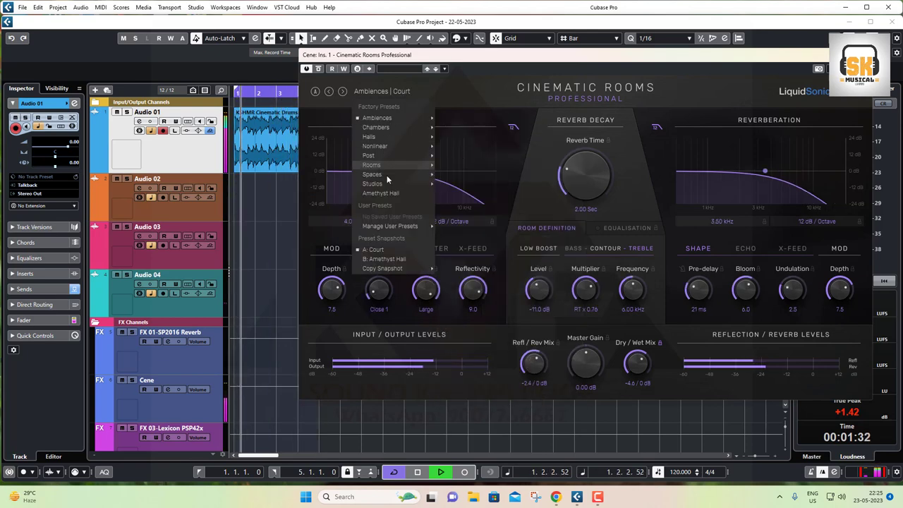
mouse_move(385, 175)
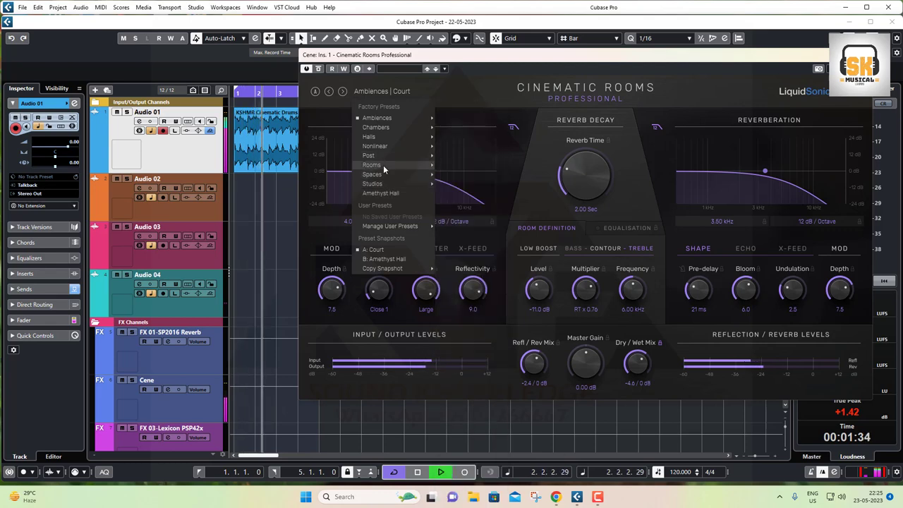
mouse_move(385, 136)
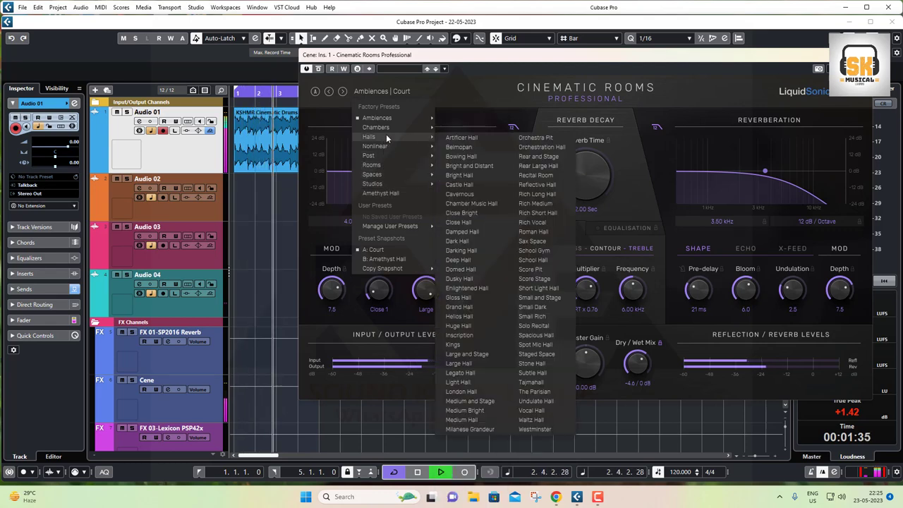
left_click(465, 138)
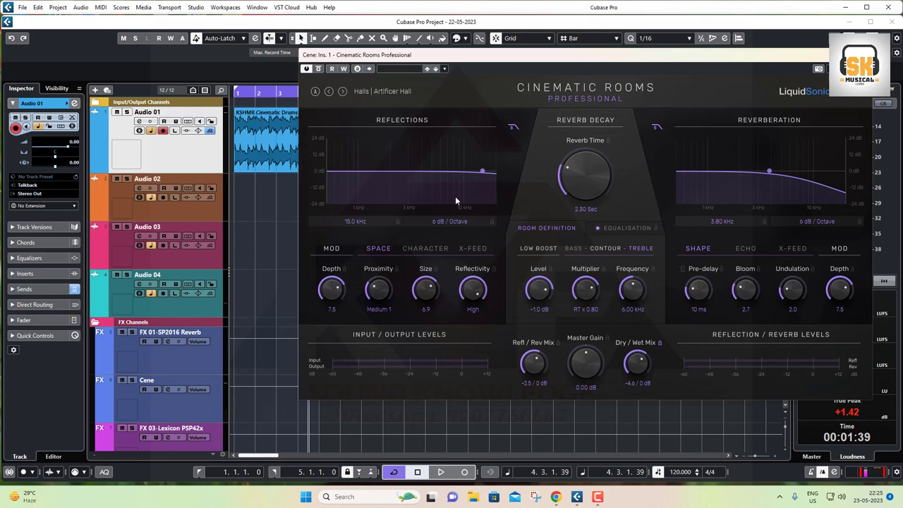
Step: Browse the Cinematic Rooms factory preset categories and close the plug-in window without changing the preset
left_click(367, 96)
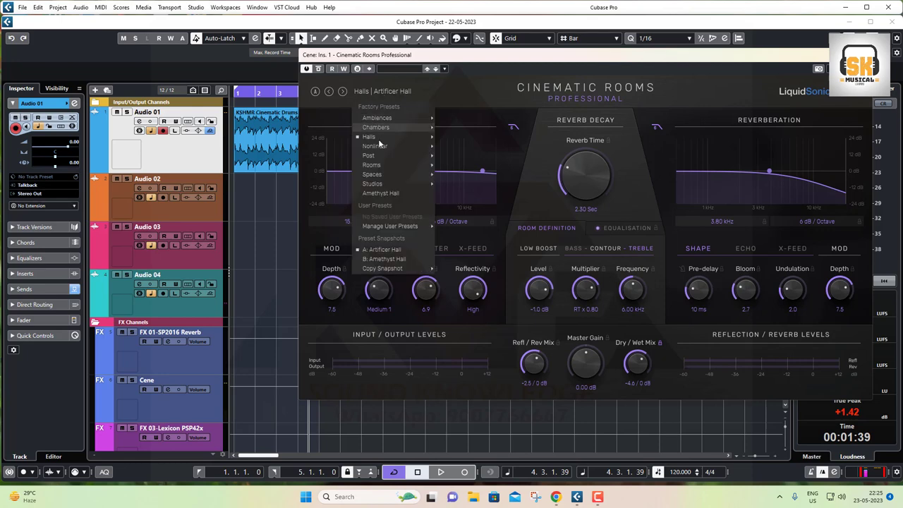
mouse_move(390, 117)
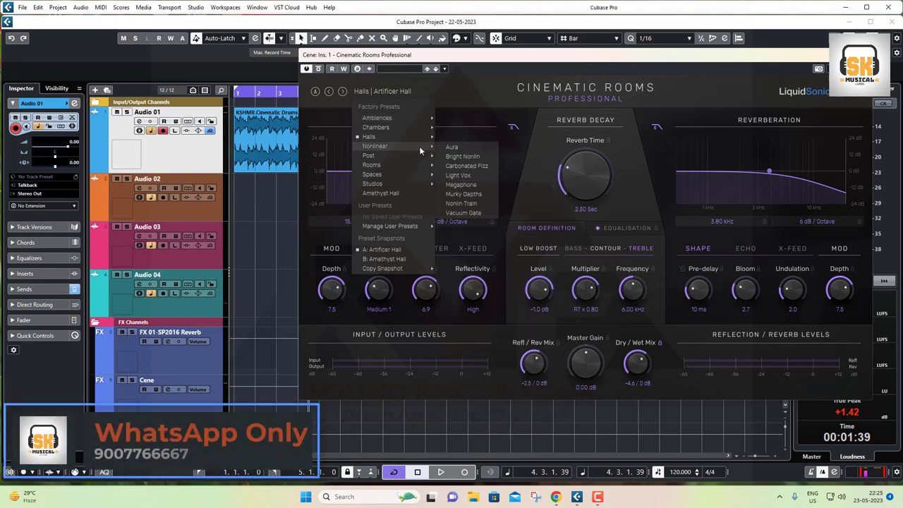
left_click(549, 86)
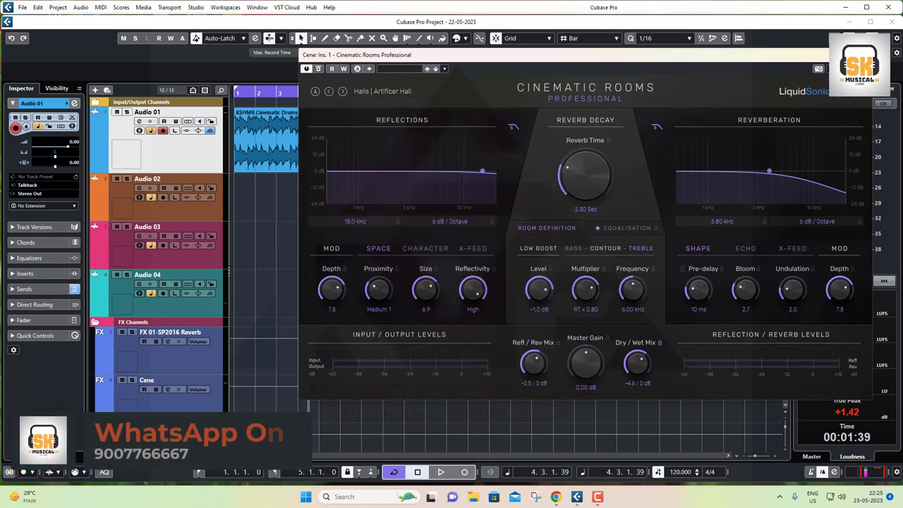
key("Escape")
Step: Loop and play the IMV_60_C_Chrs_Chant_2 clip on Audio 02 between bars 6 and 20, and enlarge the track's height
left_click(154, 210)
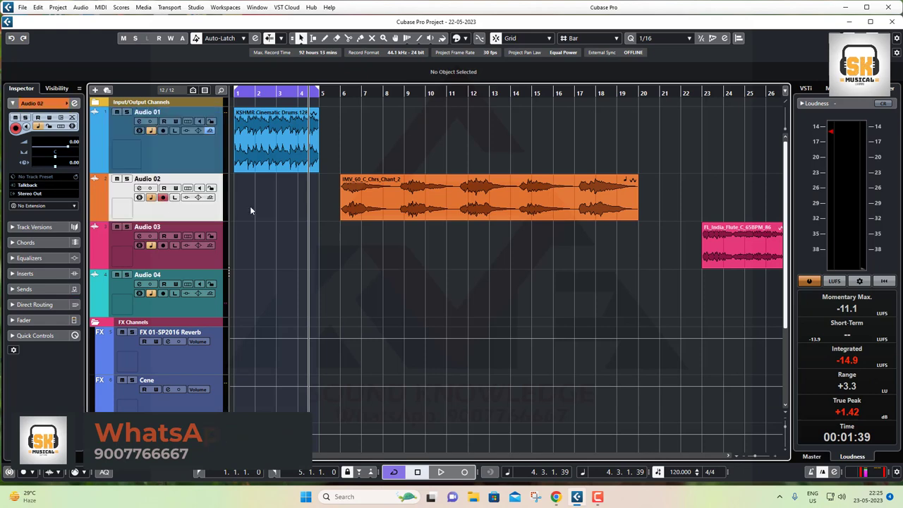
key("n")
left_click(458, 196)
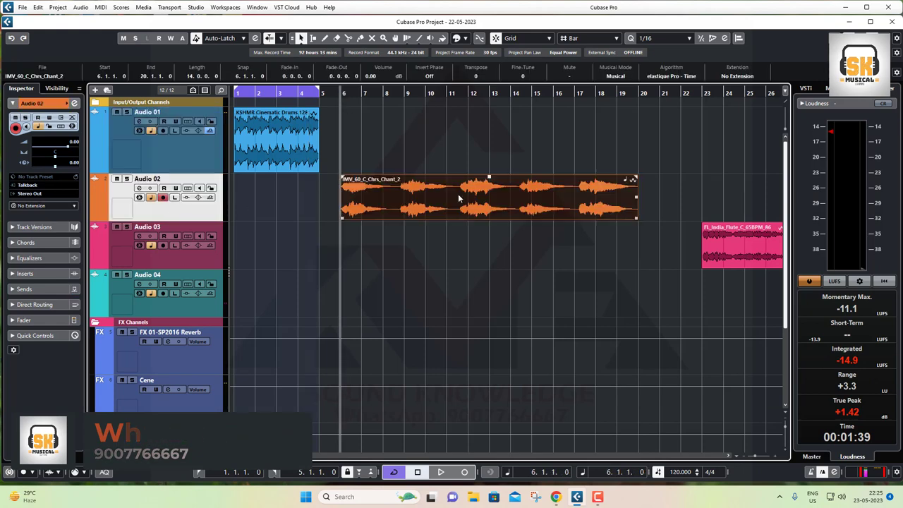
key("p")
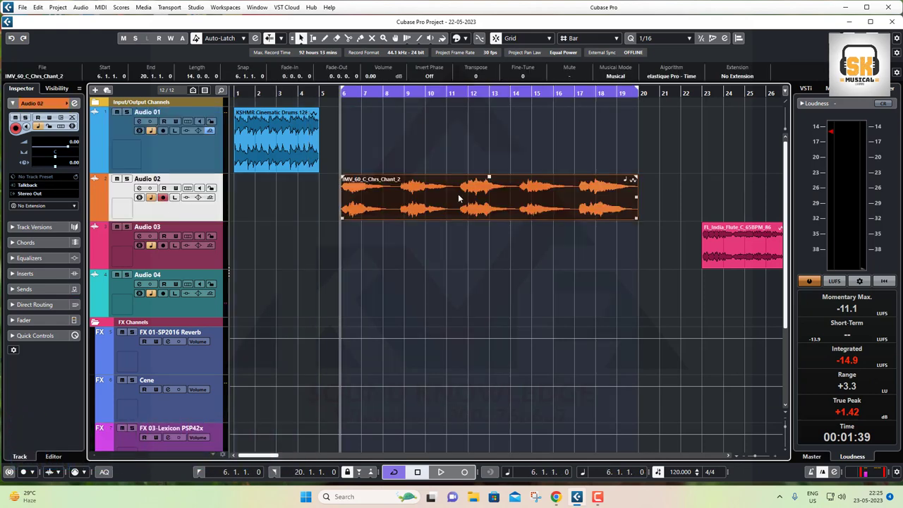
key("space")
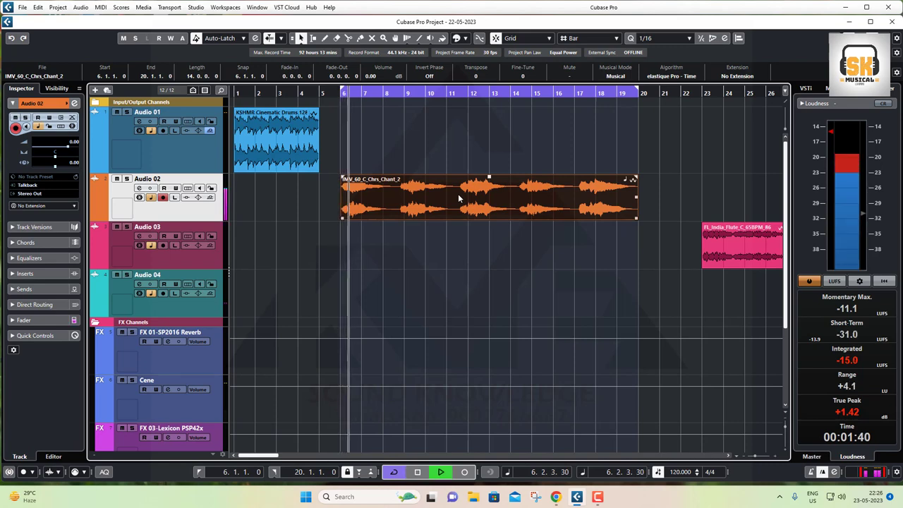
left_click_drag(205, 221, 199, 296)
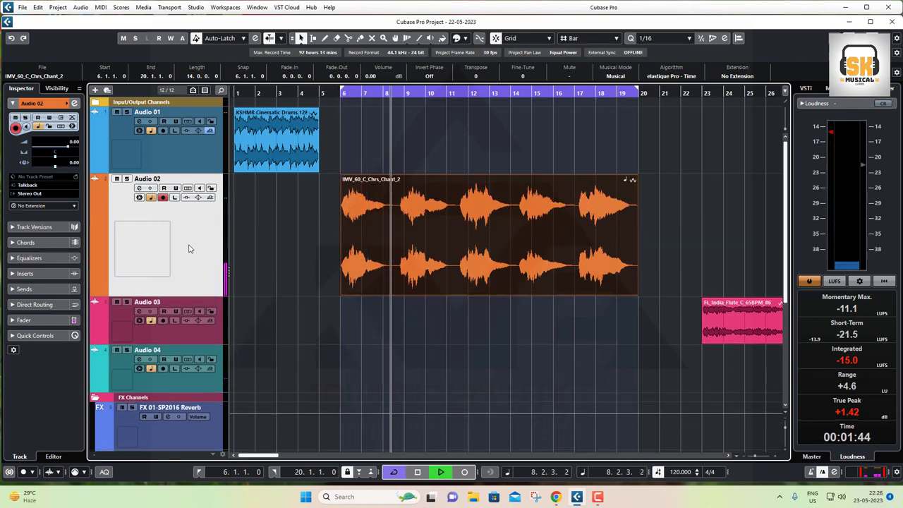
Step: Add a send from Audio 02 to FX 05-VSS3 at -17.2 dB and close the channel settings
left_click(139, 187)
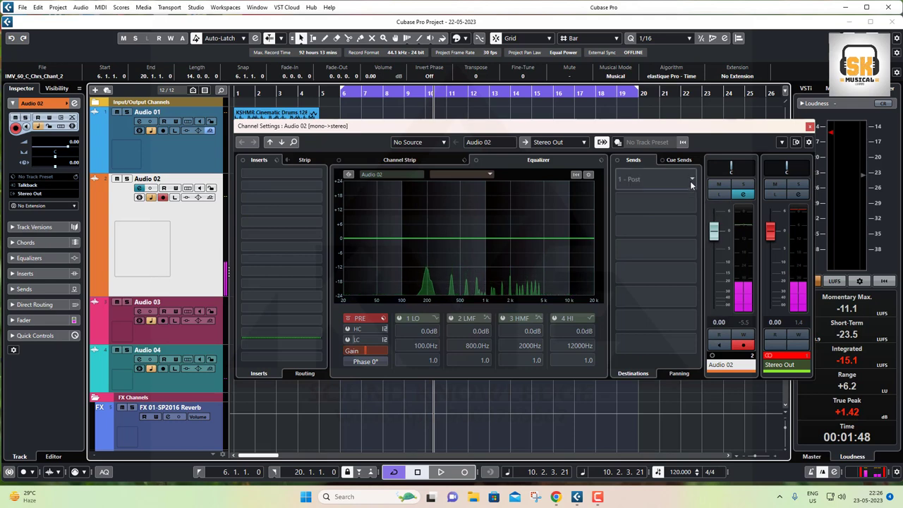
left_click(659, 180)
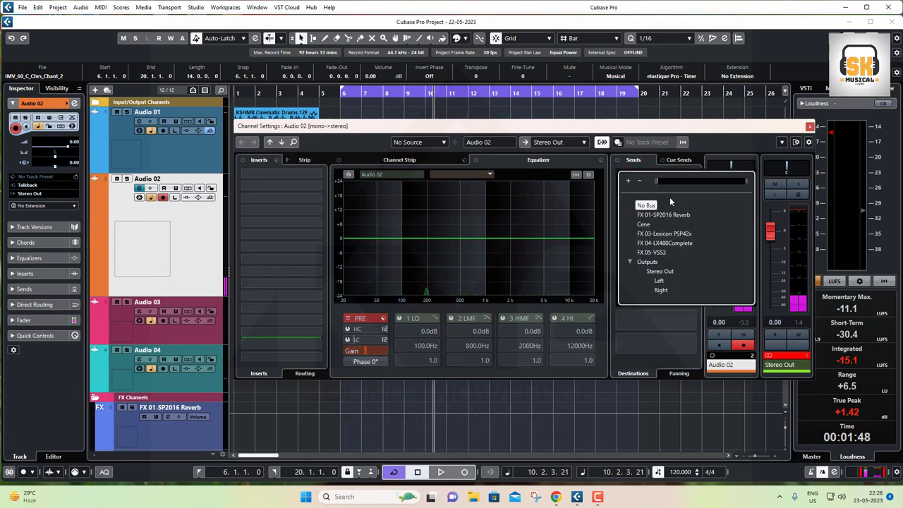
left_click(650, 253)
left_click(620, 174)
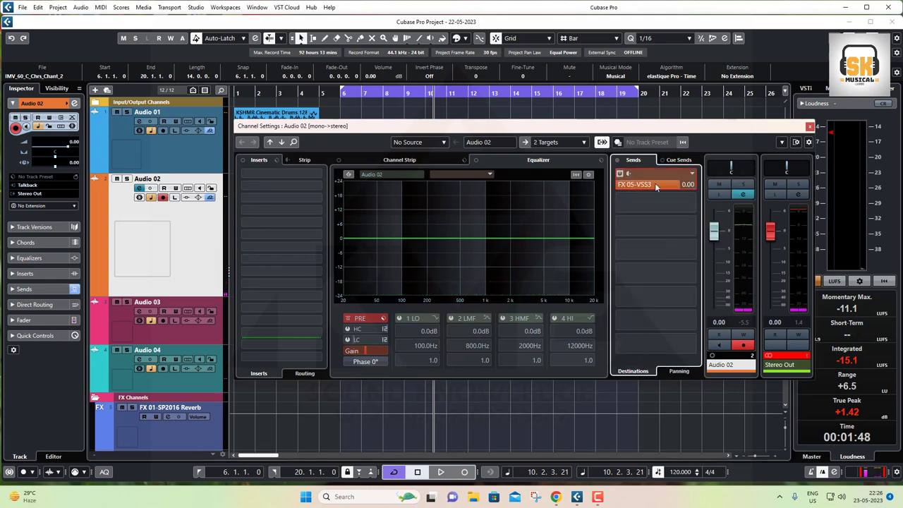
left_click_drag(672, 184, 650, 184)
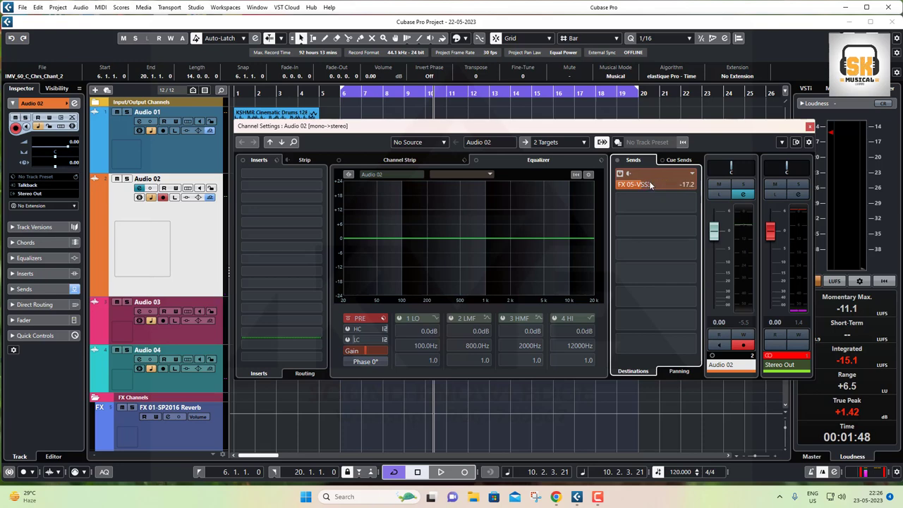
left_click(809, 126)
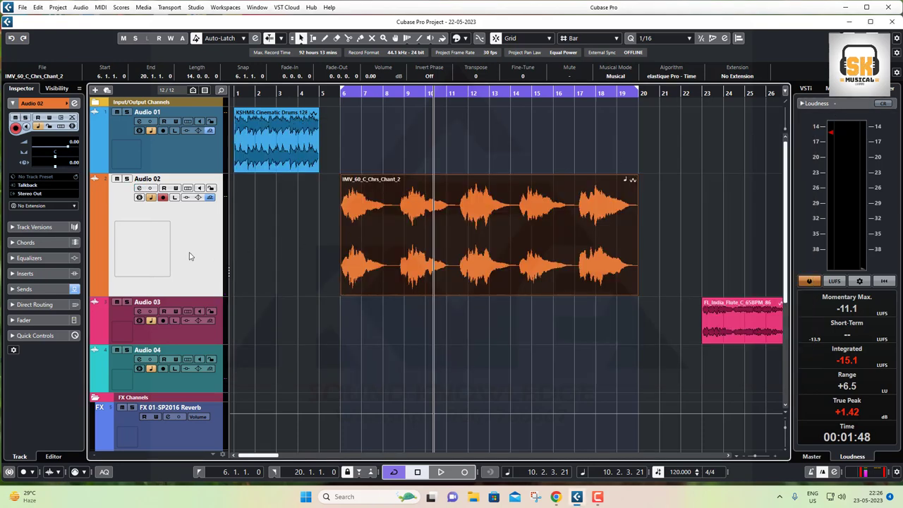
Step: Open the VSS3 insert from the FX 05-VSS3 channel's settings, leaving only the repositioned plug-in window open
scroll(189, 256, "down", 5)
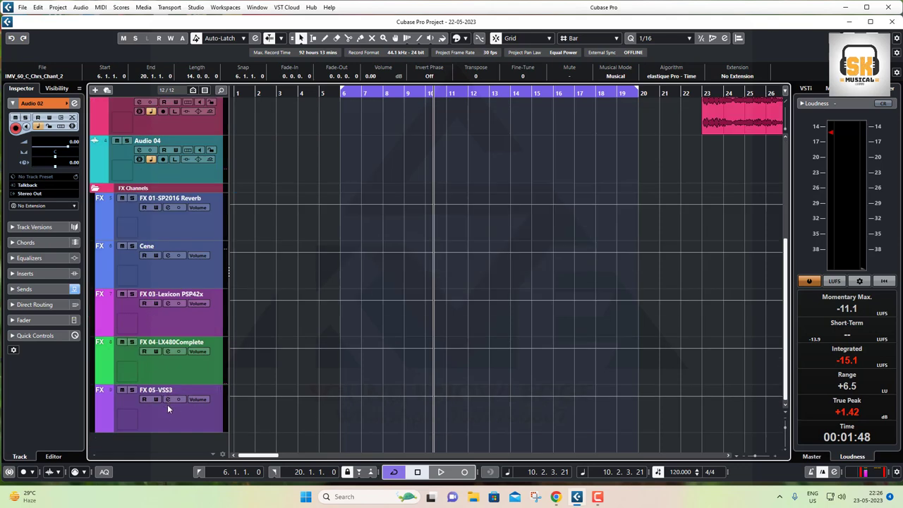
left_click(167, 399)
left_click(257, 175)
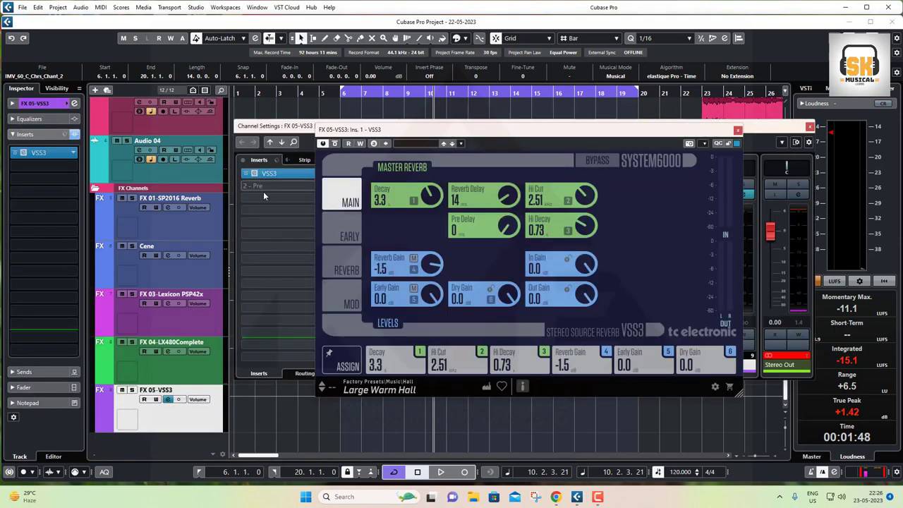
left_click_drag(510, 130, 420, 104)
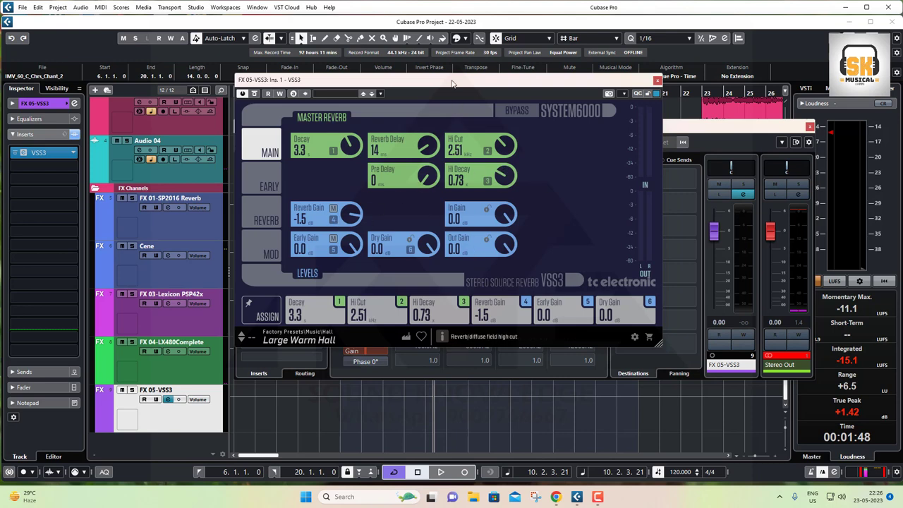
left_click_drag(452, 83, 447, 241)
left_click(810, 127)
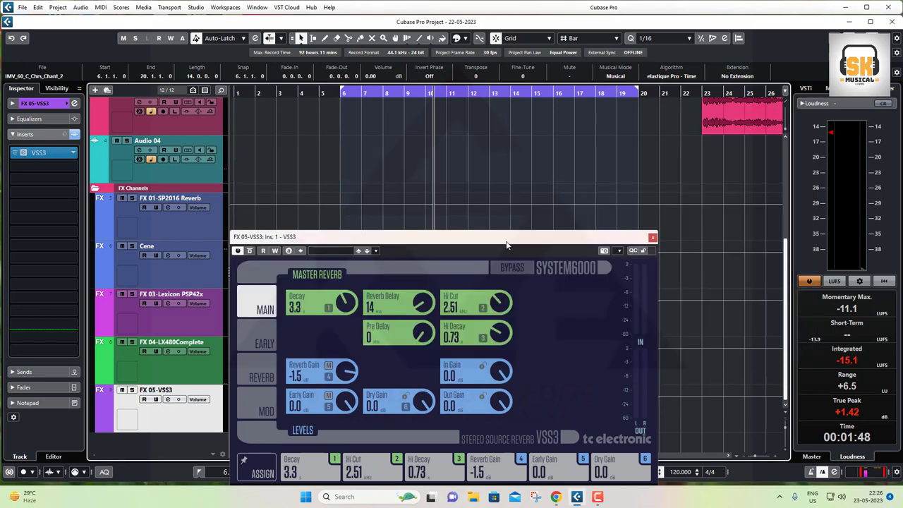
left_click_drag(505, 244, 696, 263)
Step: Select the Audio 02 track and play the chant through VSS3 with its whole plug-in window in view
scroll(352, 215, "up", 4)
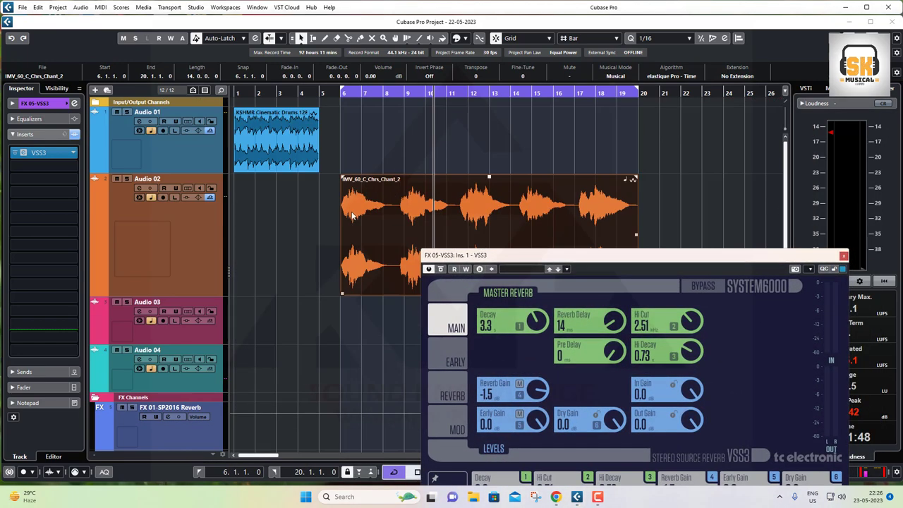
left_click(172, 261)
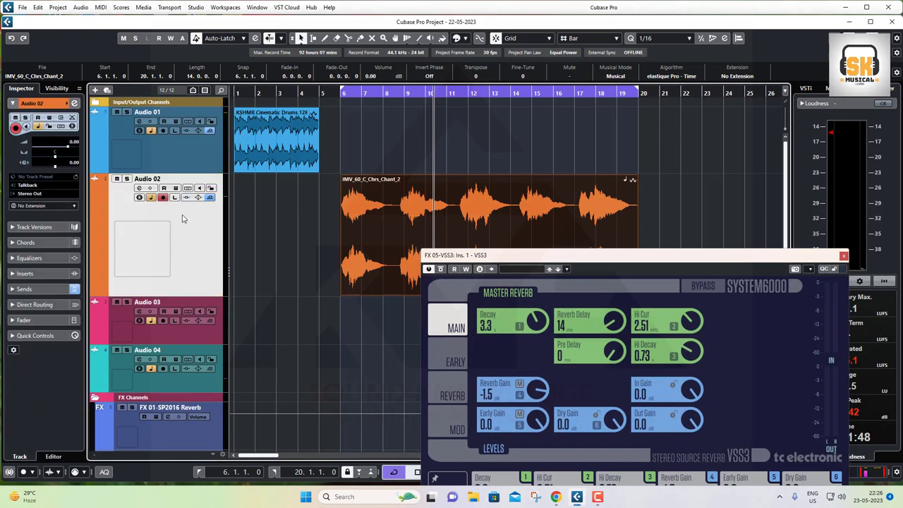
left_click_drag(539, 255, 544, 108)
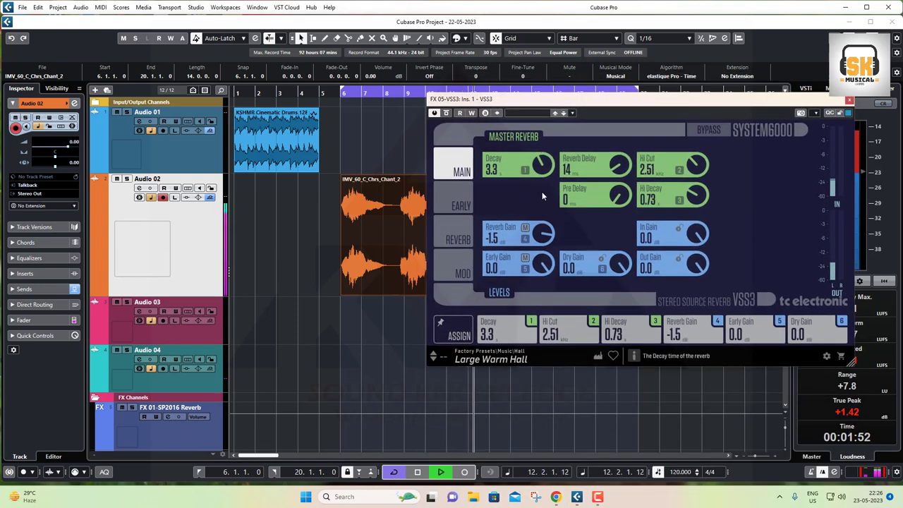
Step: Set the VSS3 Hi Cut to 1.55 kHz, Hi Decay to 0.91, In Gain to -1.1 dB and Reverb Gain to -0.2 dB
left_click(455, 239)
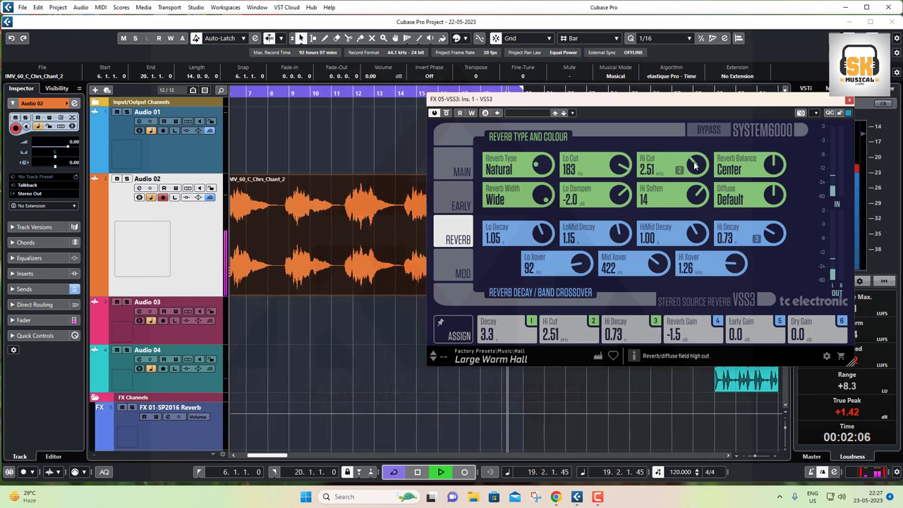
left_click_drag(693, 163, 692, 177)
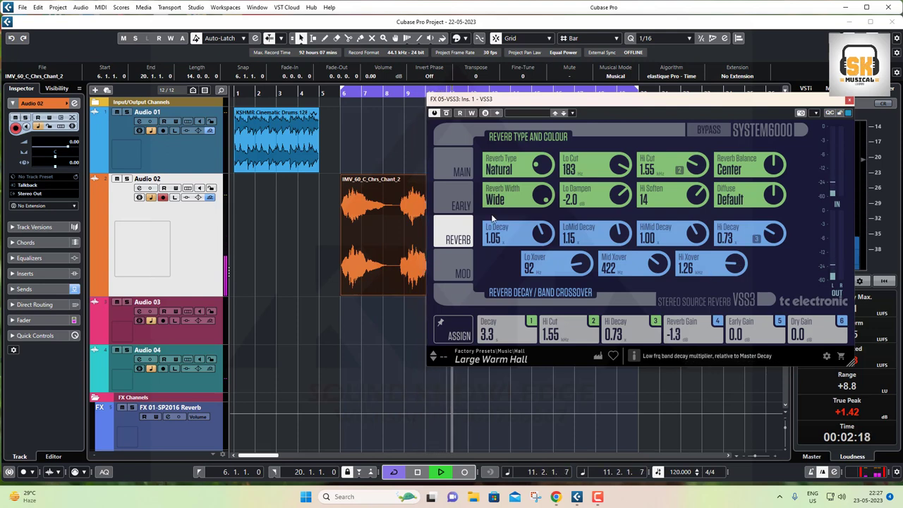
left_click(460, 171)
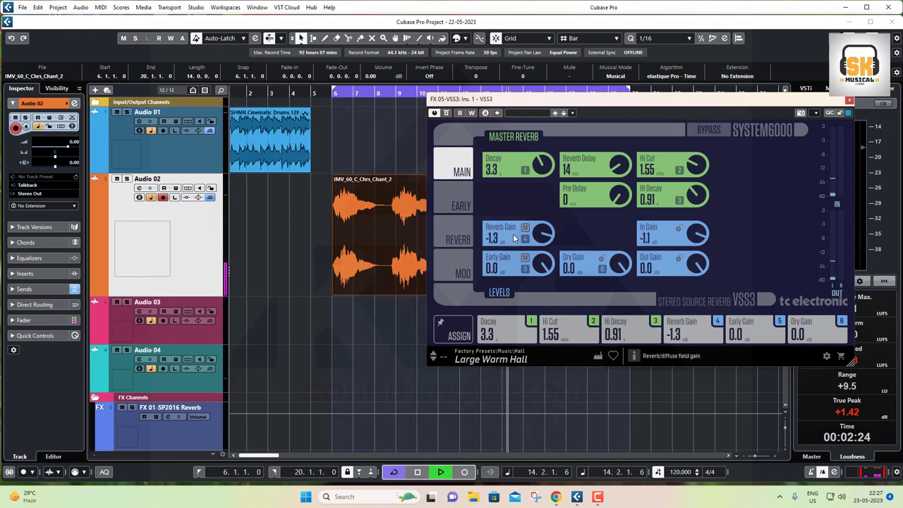
left_click_drag(512, 234, 509, 222)
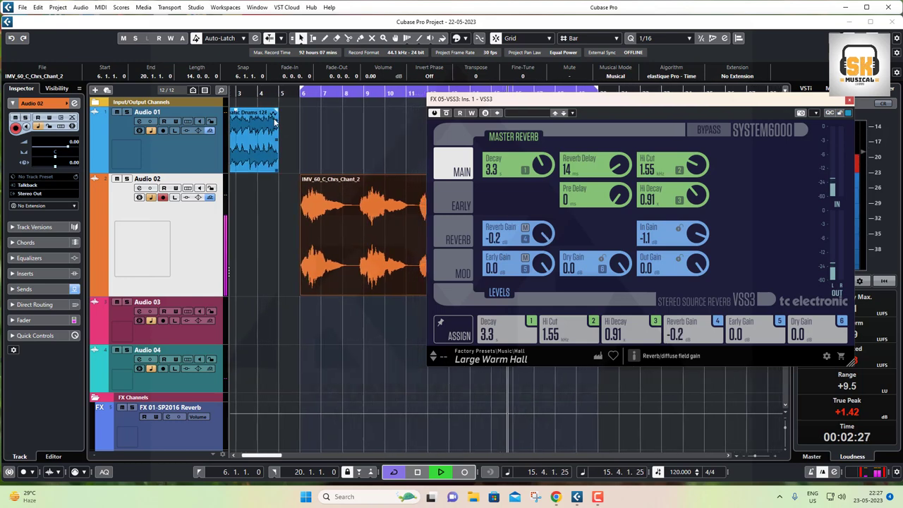
Step: Set Audio 02's send level to FX 05-VSS3 to -12.2 dB and close the channel settings
left_click(139, 188)
left_click(652, 184)
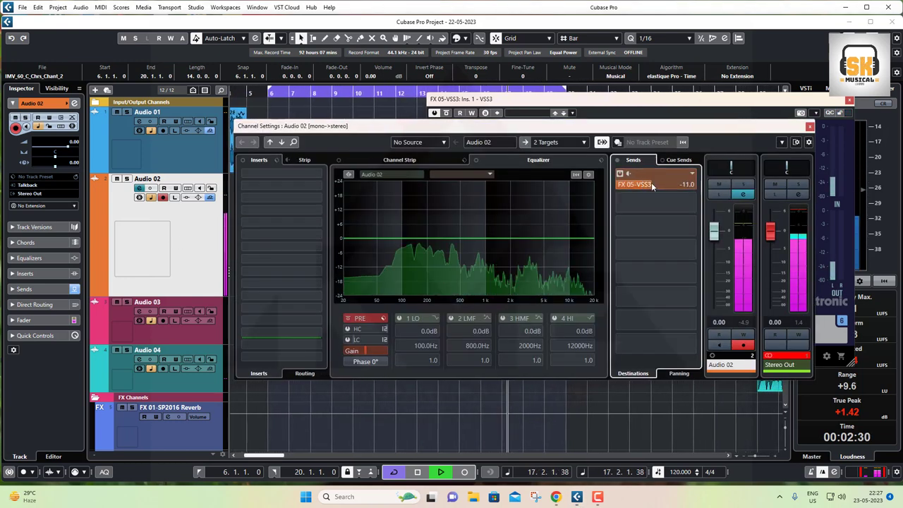
left_click(652, 184)
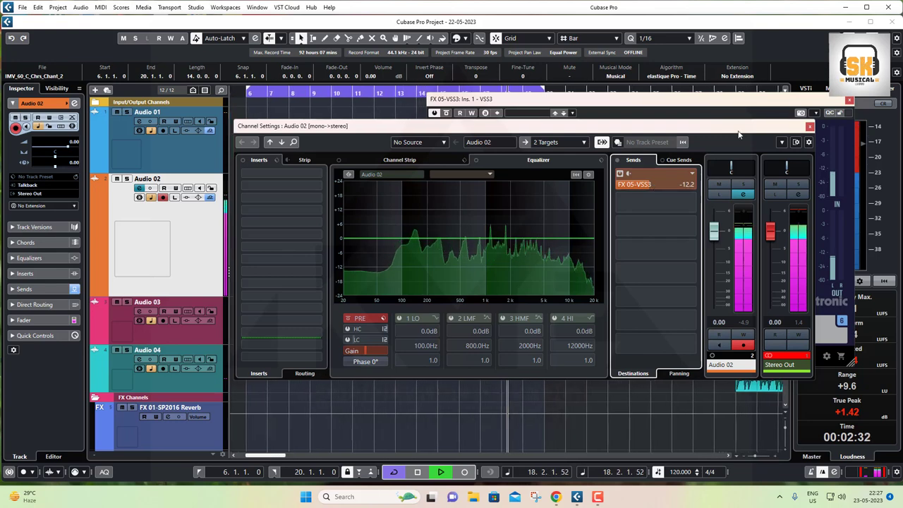
left_click(810, 127)
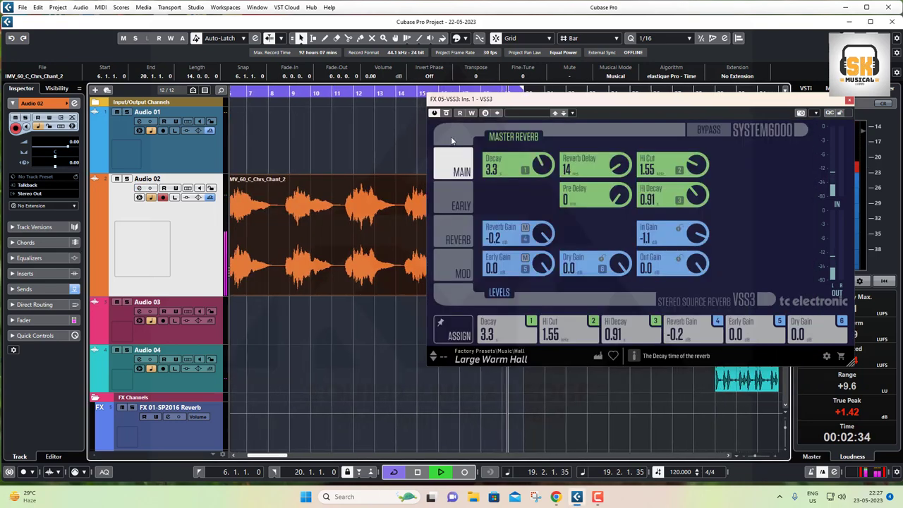
Step: Compare the chant with VSS3 bypassed and active, and set the Reverb Gain to 0.0 dB
left_click(447, 114)
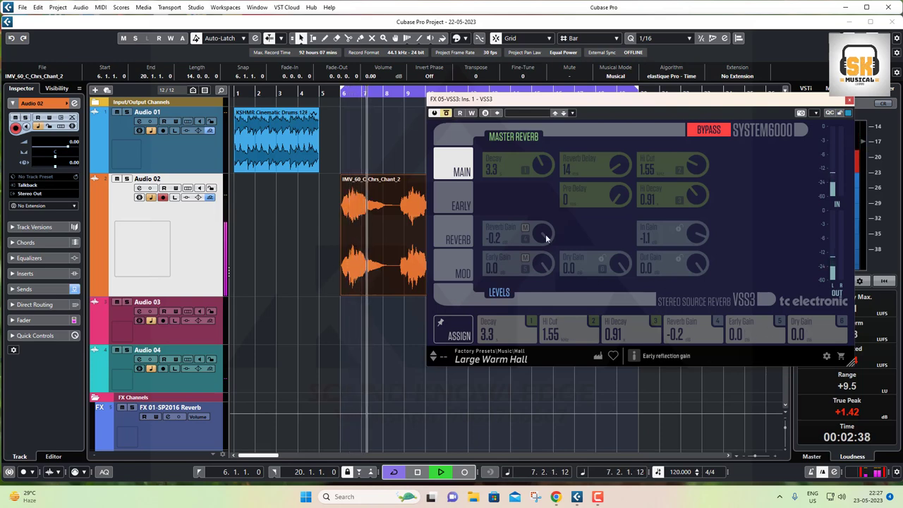
left_click(446, 114)
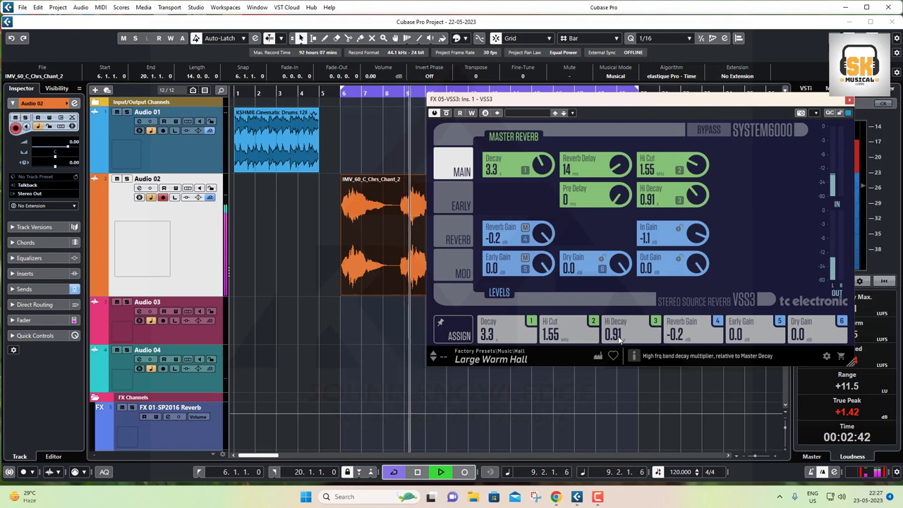
left_click_drag(683, 336, 682, 319)
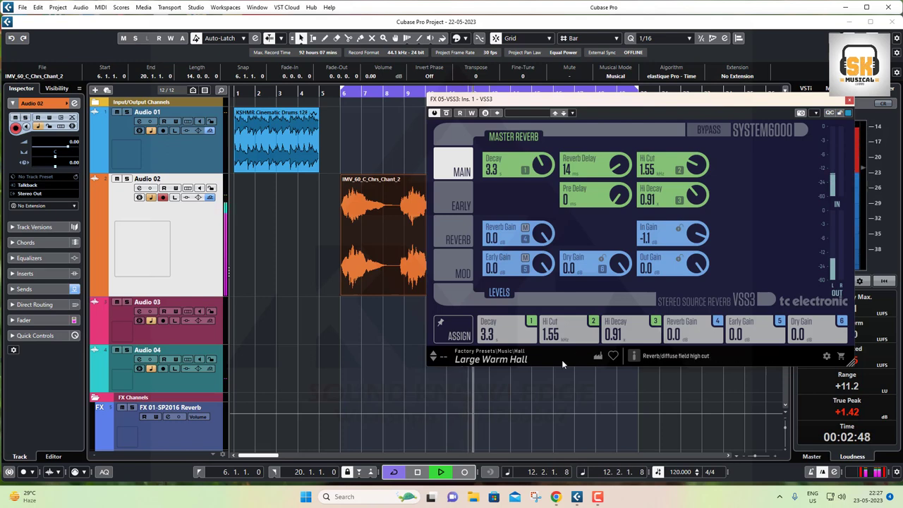
Step: Audition the VSS3 music room presets Band Rehearsal Room, Clear Guitar Room and Clear Room on the chant
left_click(490, 359)
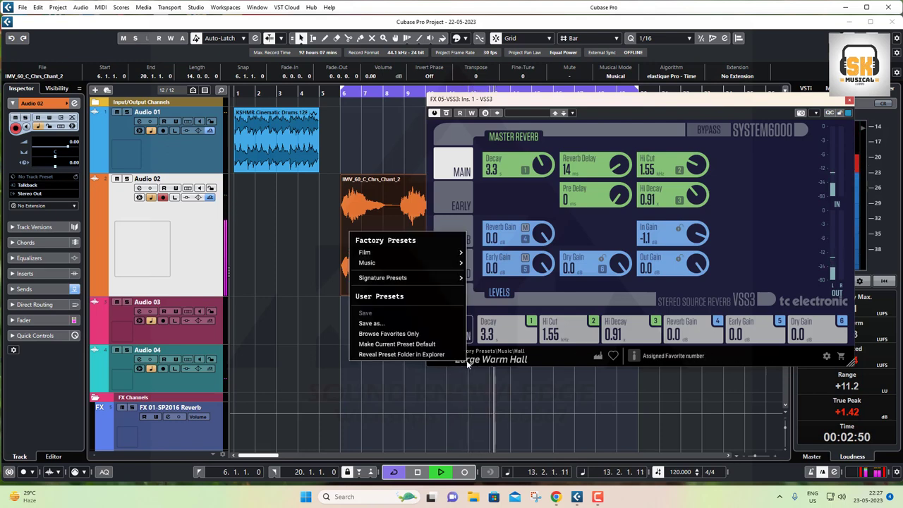
mouse_move(388, 262)
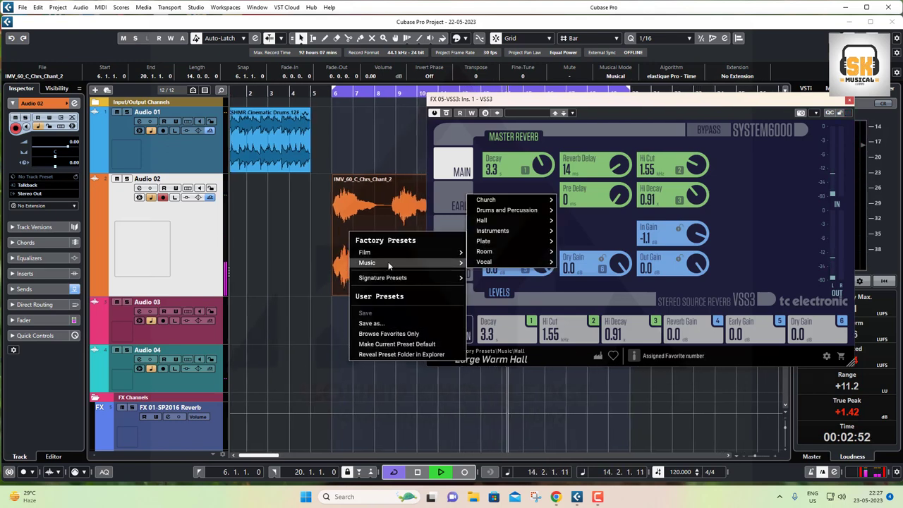
mouse_move(499, 251)
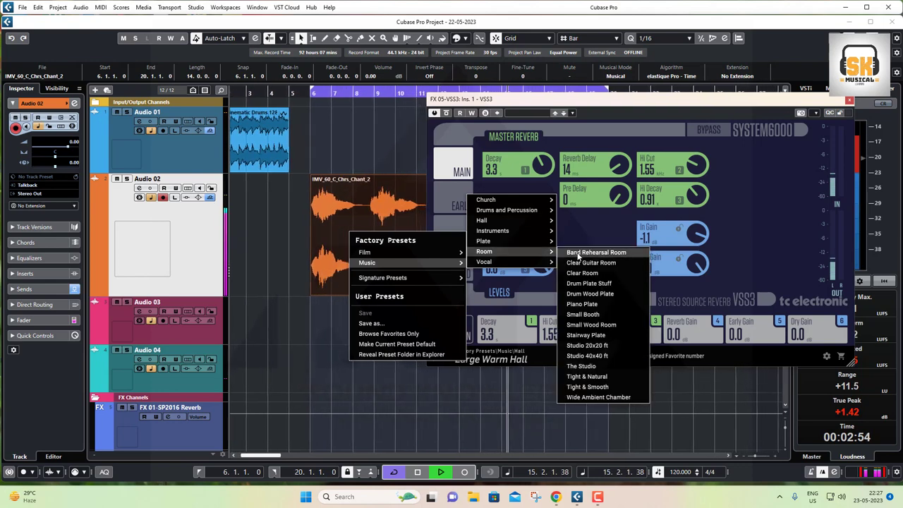
left_click(580, 242)
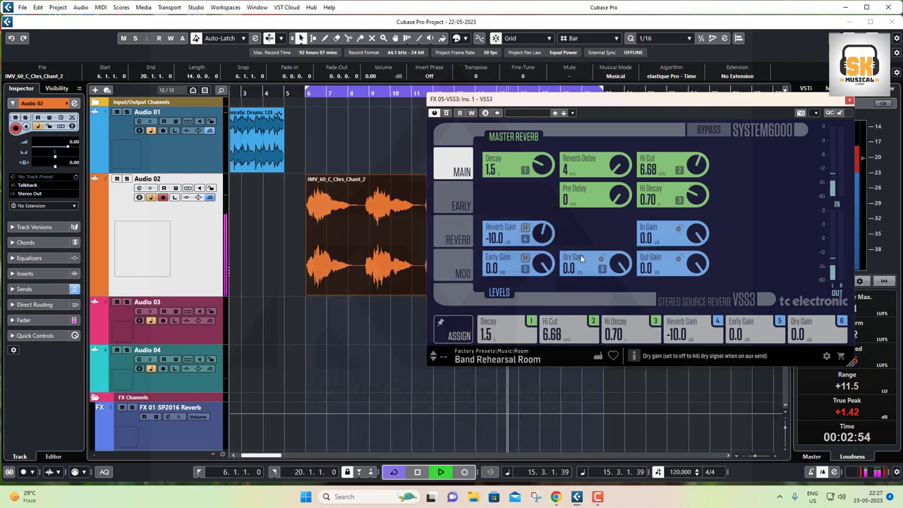
left_click(433, 358)
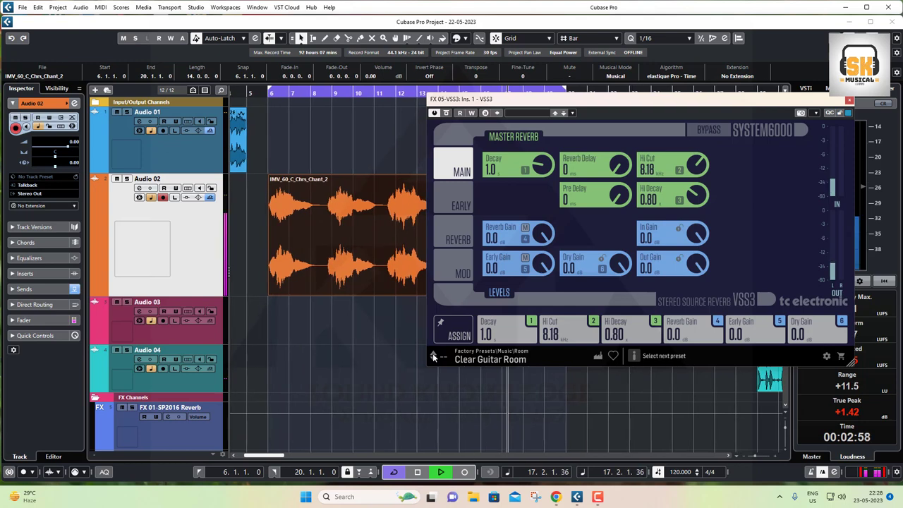
left_click(434, 358)
Step: Load the Vocal Female preset from the VSS3 factory music vocal presets
left_click(474, 360)
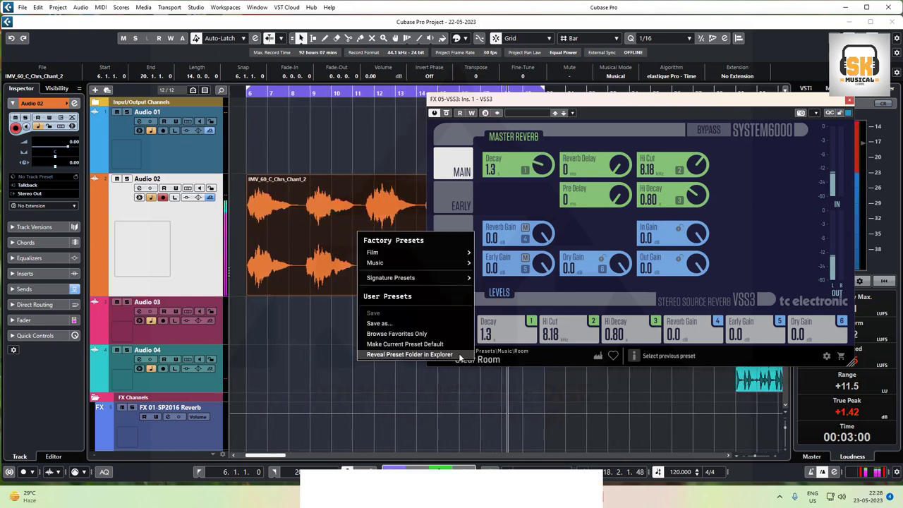
mouse_move(405, 263)
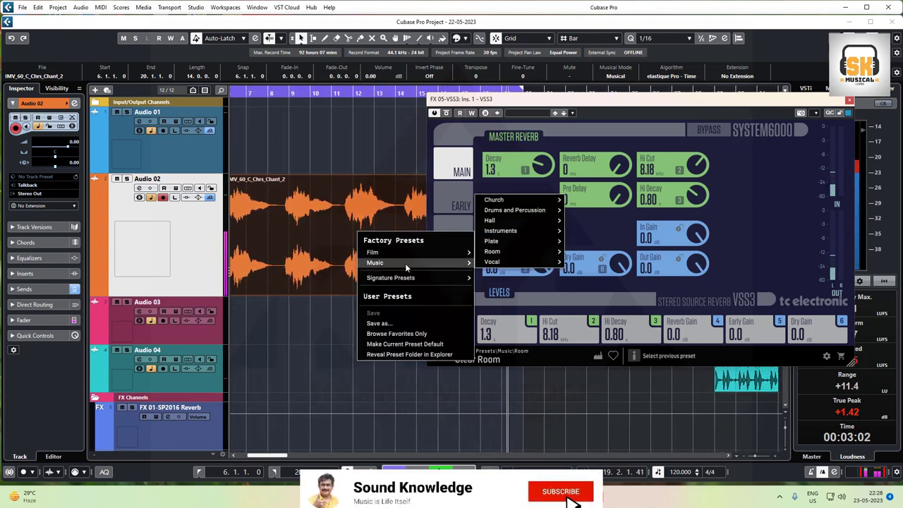
mouse_move(493, 261)
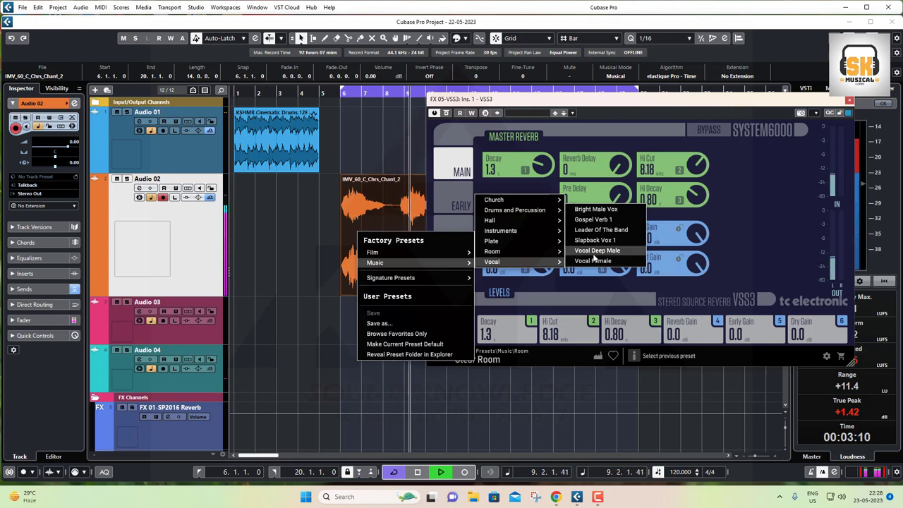
left_click(592, 261)
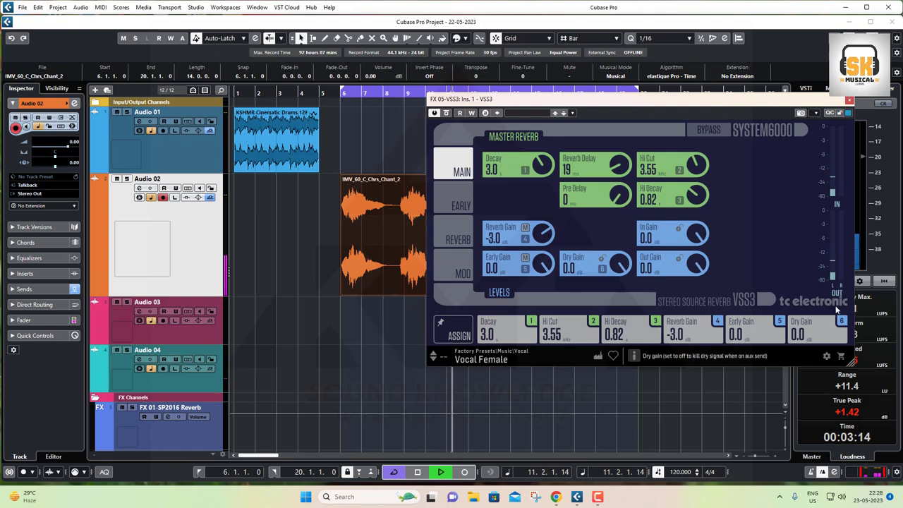
Step: Compare the chant with the Vocal Female reverb bypassed and active, keeping the whole VSS3 window in view
left_click_drag(714, 105, 587, 98)
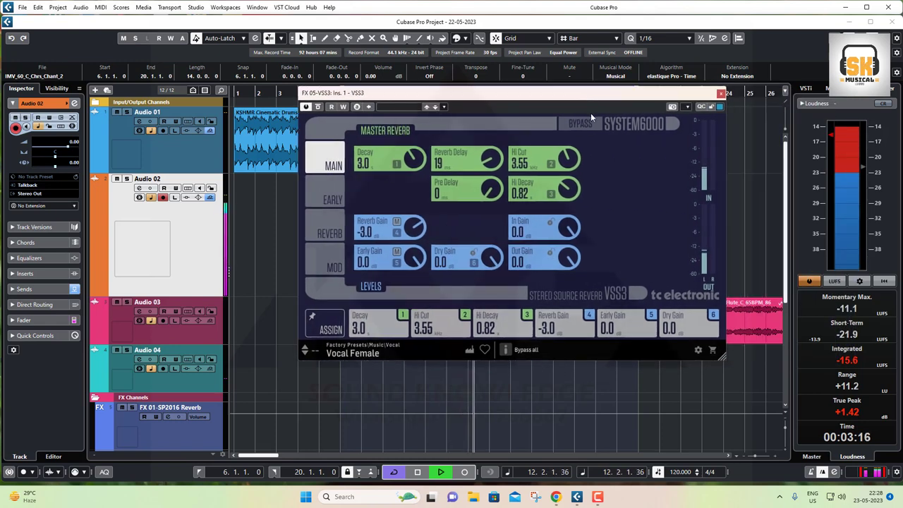
left_click(578, 124)
left_click(576, 123)
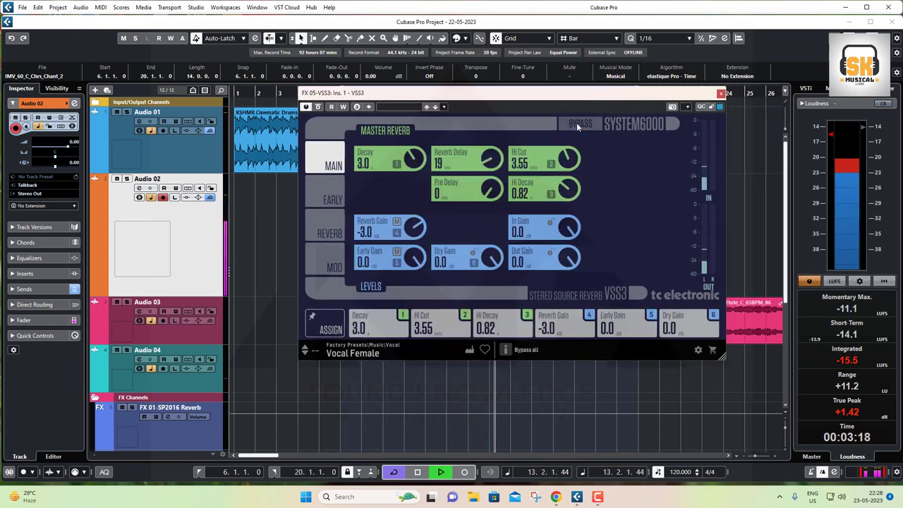
left_click(576, 122)
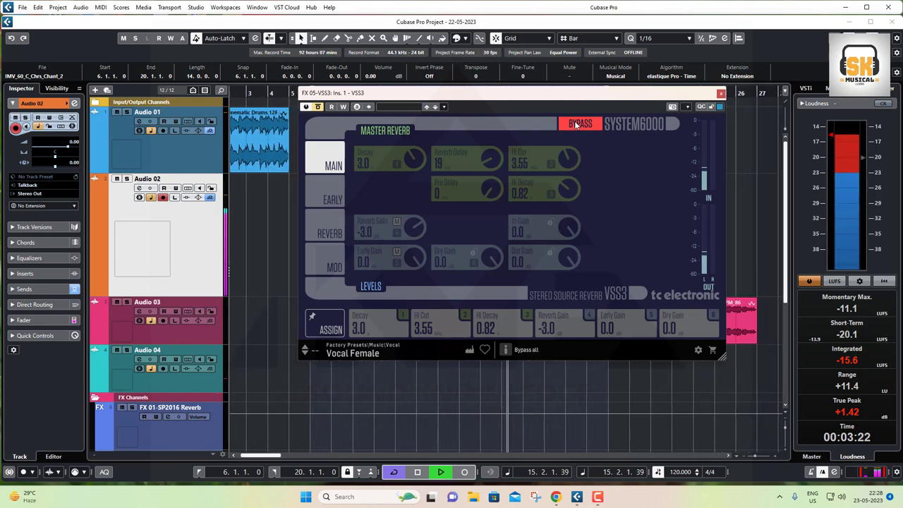
left_click(576, 124)
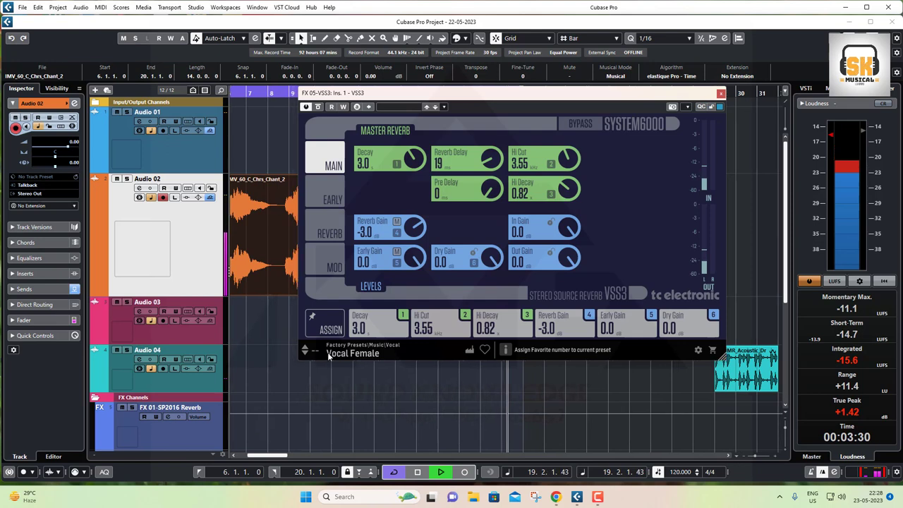
Step: Look through the Early, Reverb and Mod pages of VSS3, return to Main and close the plug-in
left_click(330, 199)
left_click(325, 232)
left_click(334, 272)
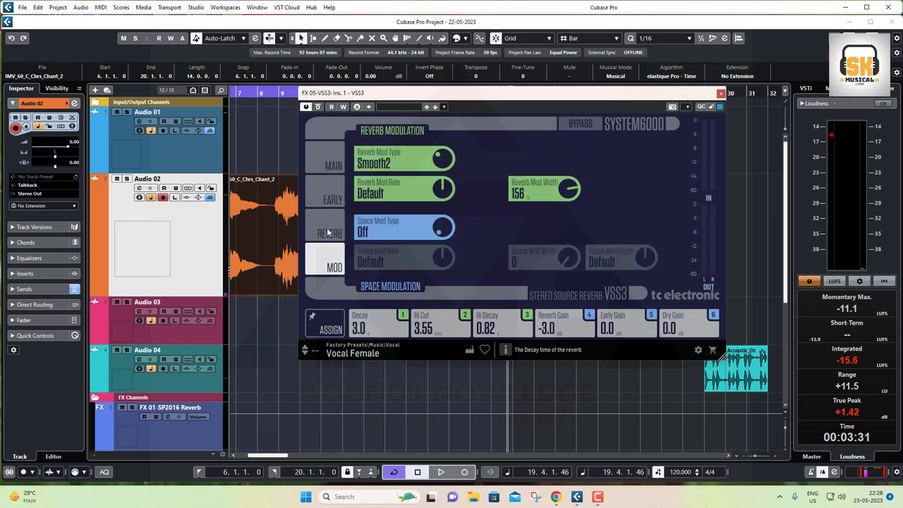
left_click(321, 229)
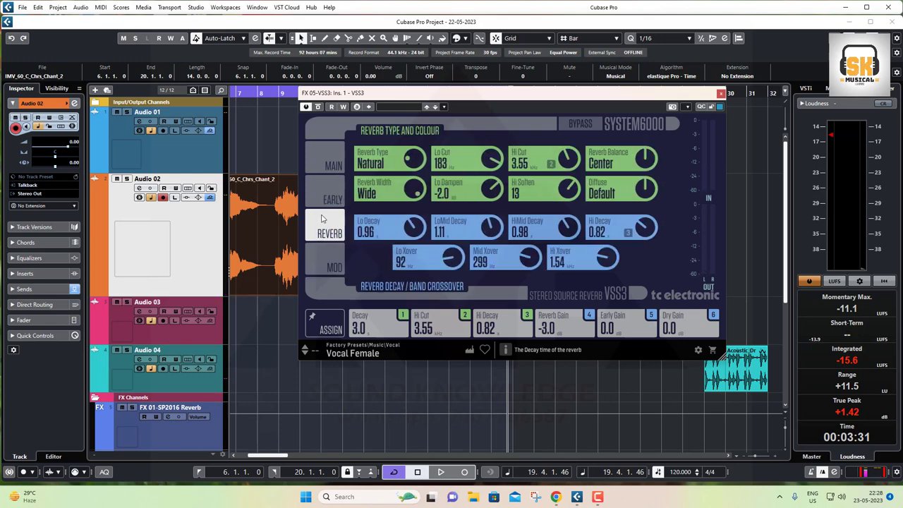
left_click(325, 198)
left_click(327, 158)
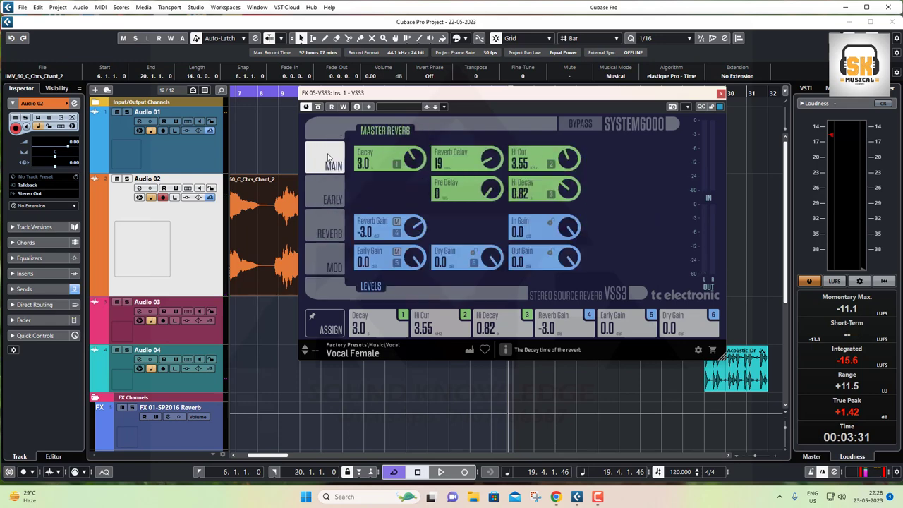
left_click(720, 93)
Step: Set the loop range to the flute clip on Audio 03 and play it dry from bar 23
left_click(184, 342)
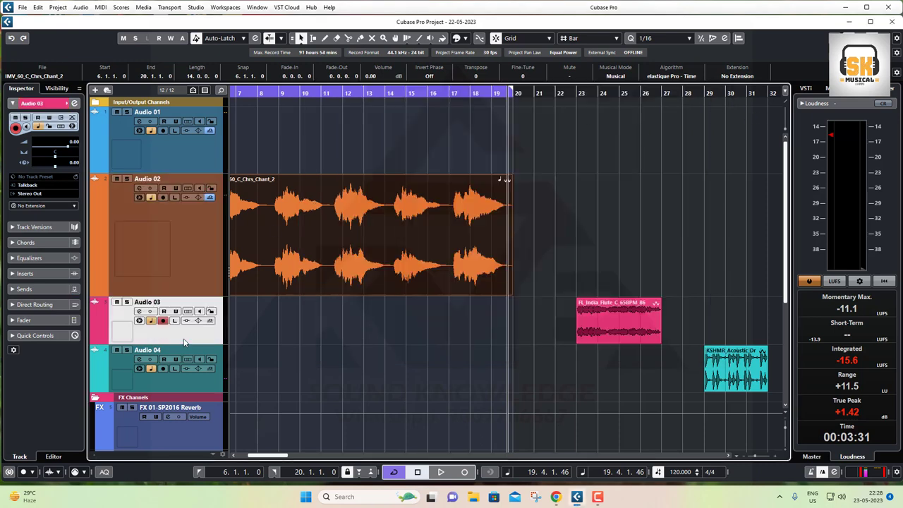
left_click(620, 337)
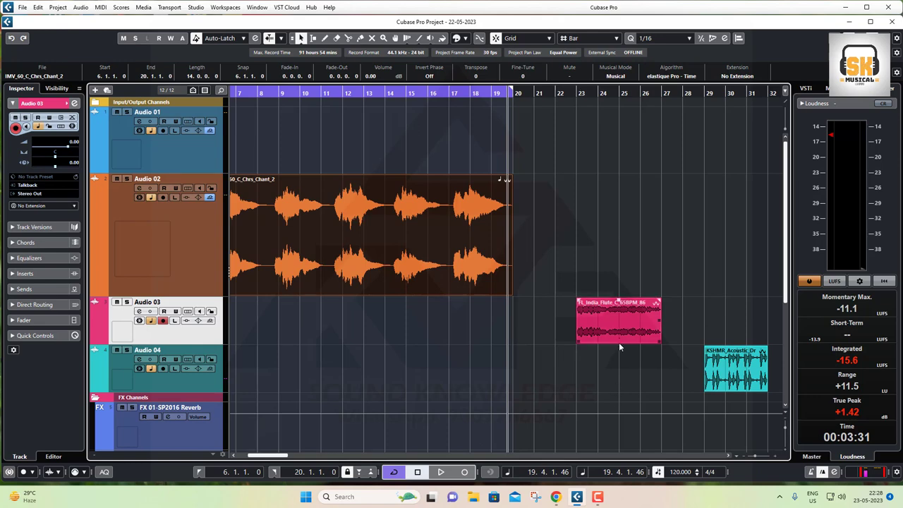
left_click(617, 333)
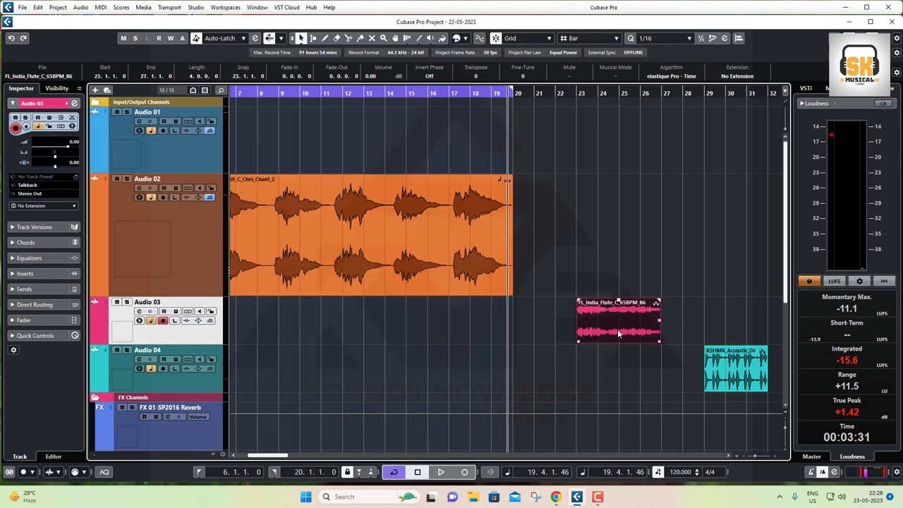
key("p")
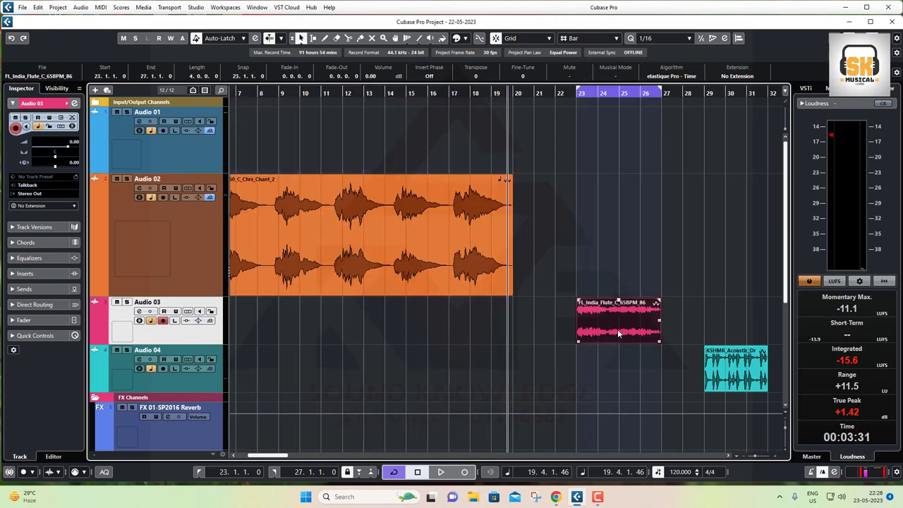
left_click(579, 93)
key("space")
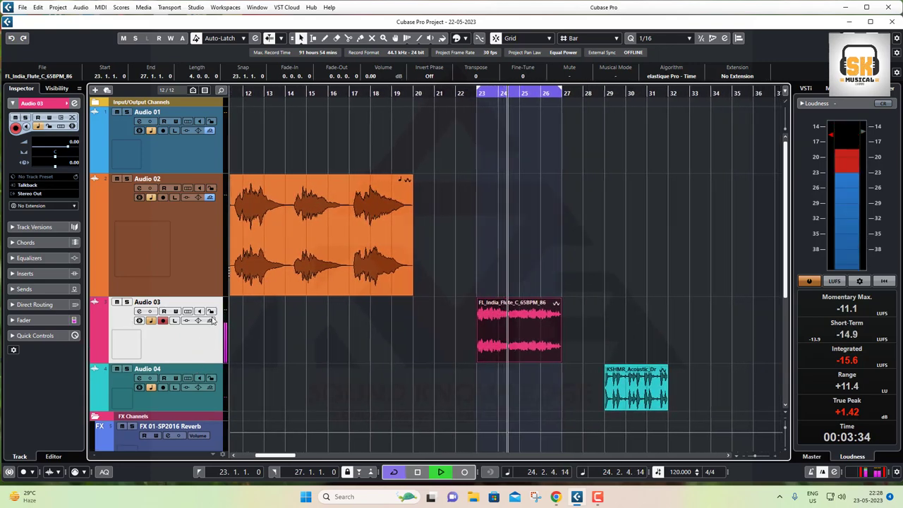
scroll(211, 318, "down", 3)
scroll(219, 303, "up", 3)
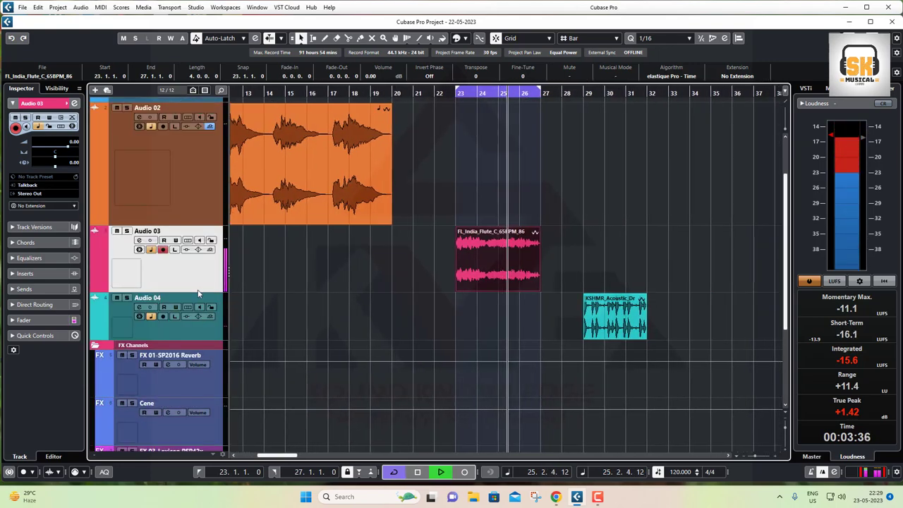
key("space")
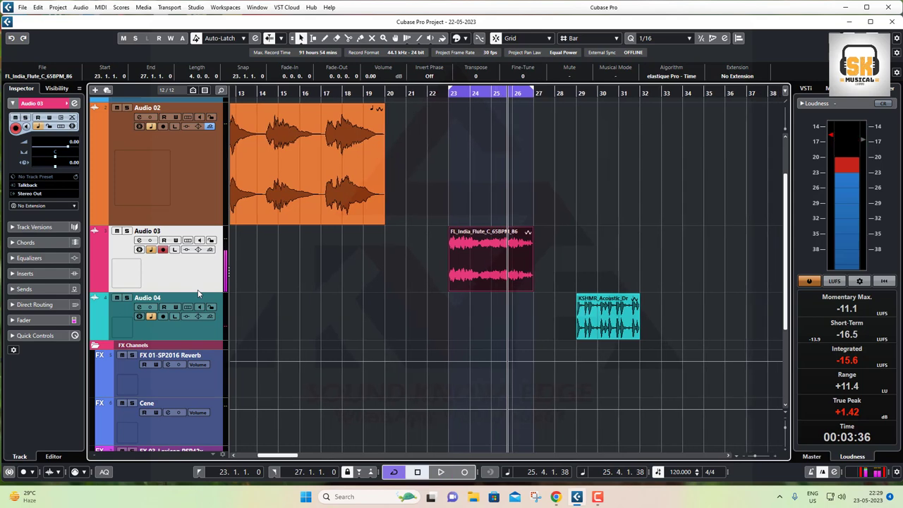
Step: Add an active send from Audio 03 to the Cene FX channel at -13.5 dB and close the channel settings
left_click(139, 240)
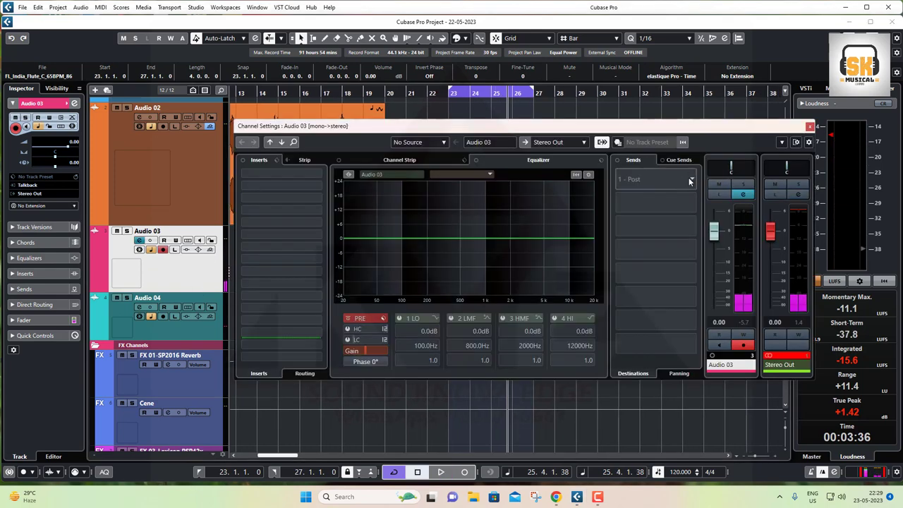
left_click(690, 182)
left_click(644, 225)
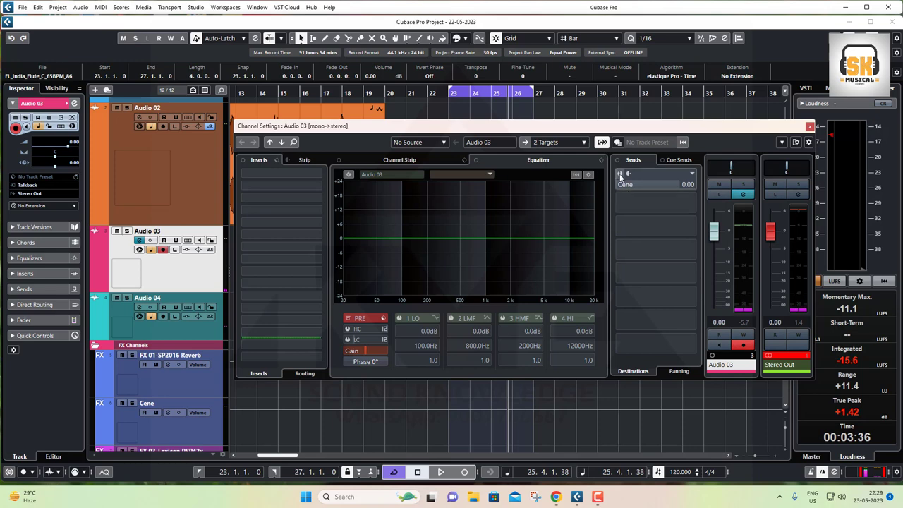
left_click(619, 174)
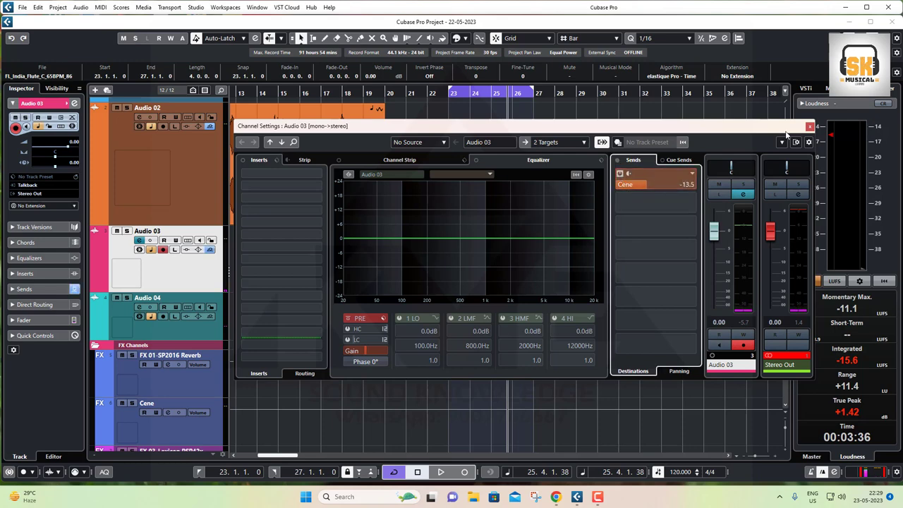
left_click(809, 127)
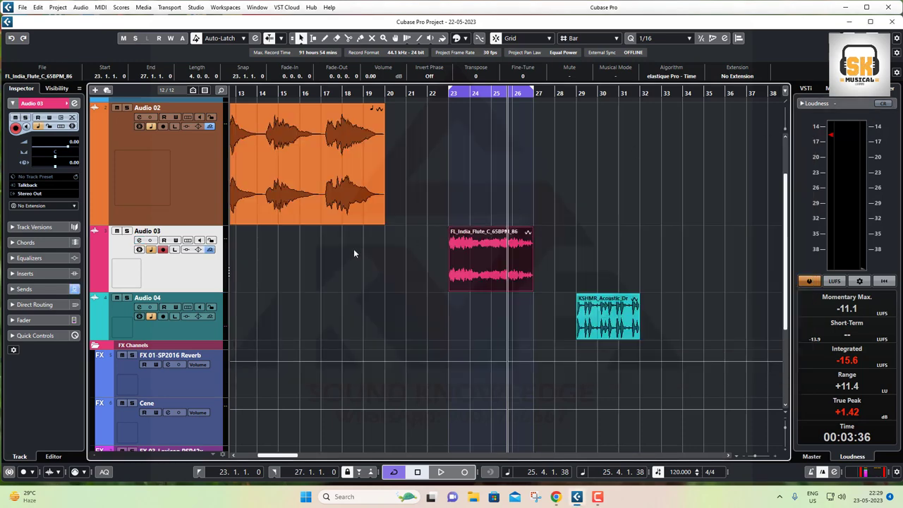
Step: Play the flute and load the Small Rich room preset in Cinematic Rooms on the Cene FX channel
key("space")
scroll(167, 390, "down", 2)
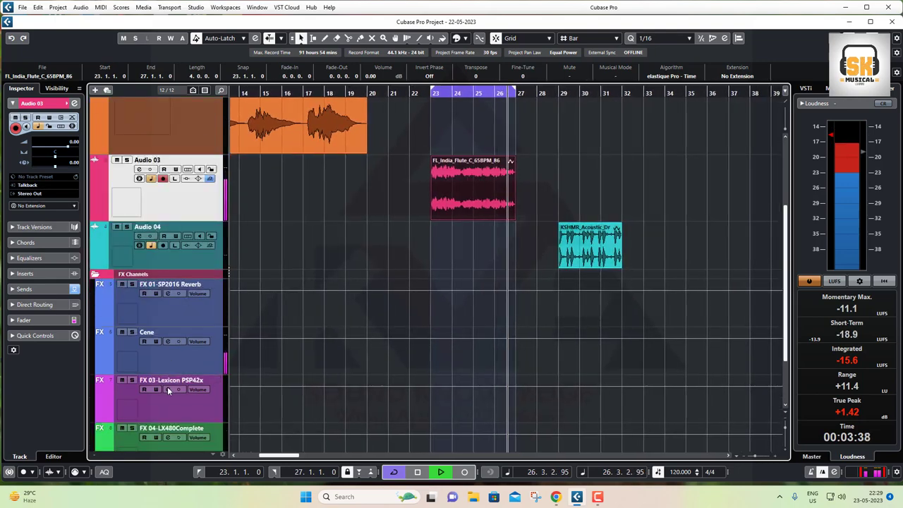
left_click(177, 362)
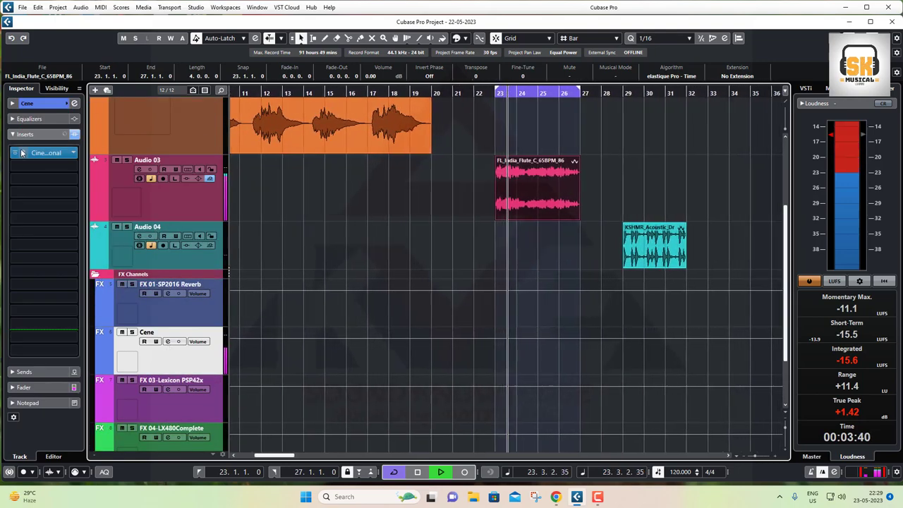
left_click(23, 153)
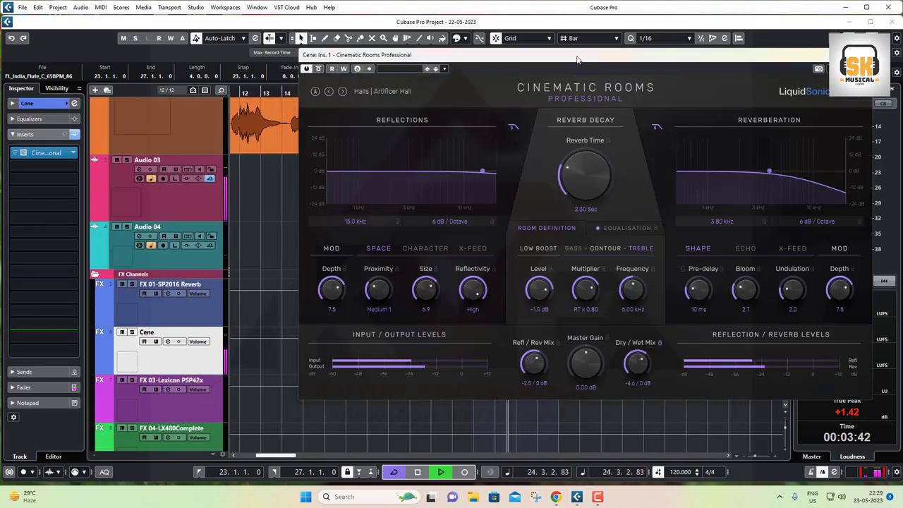
left_click(271, 94)
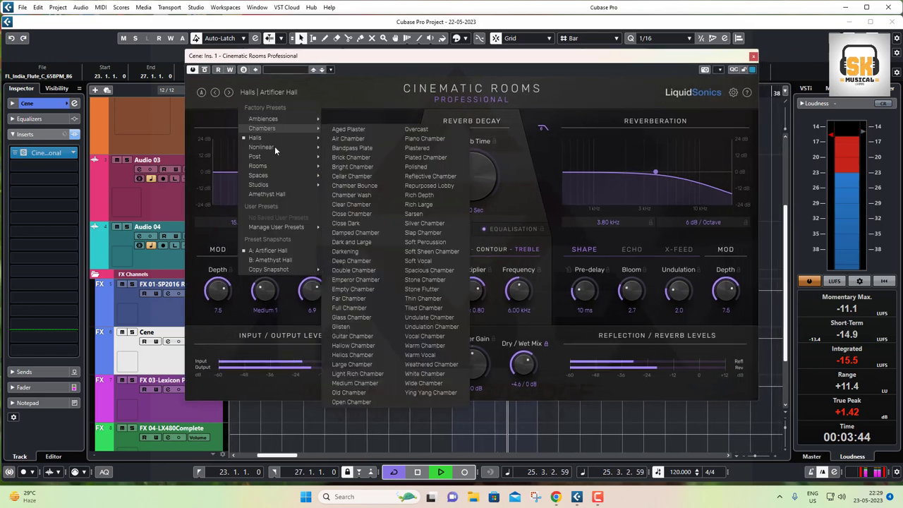
mouse_move(274, 166)
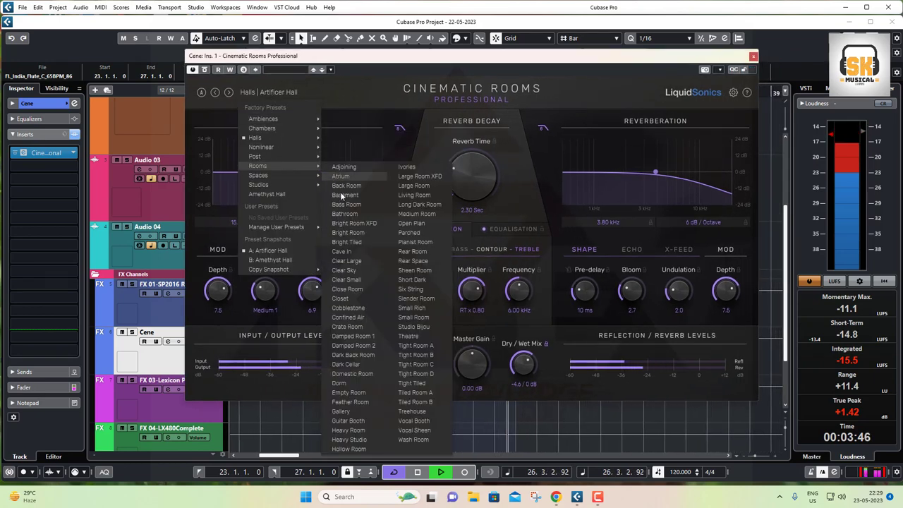
left_click(412, 308)
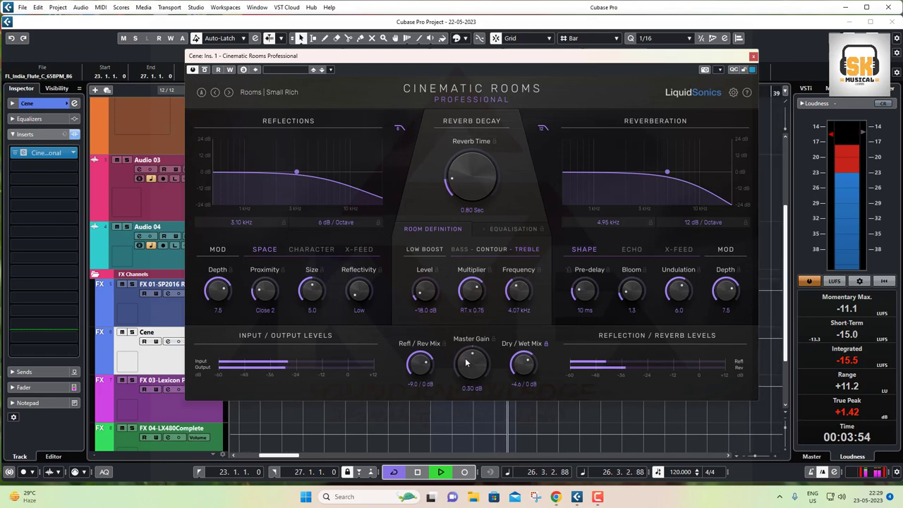
Step: Set the Cinematic Rooms Master Gain to 3.80 dB and Dry/Wet Mix to -12/0 dB, and reposition the plug-in window
left_click_drag(465, 362, 470, 353)
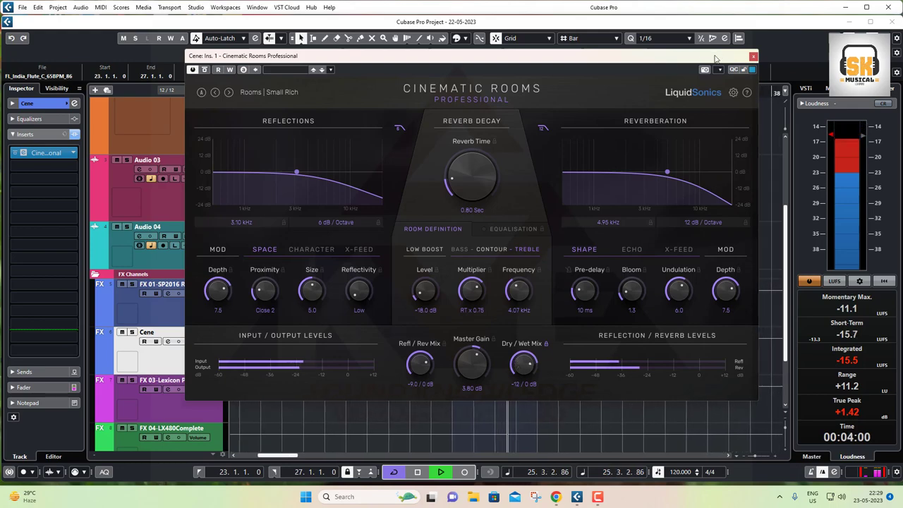
left_click_drag(720, 55, 642, 95)
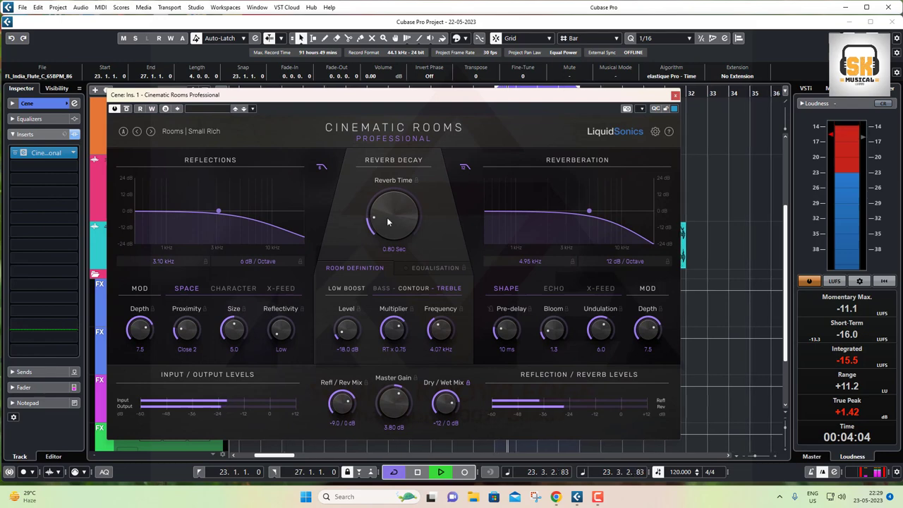
Step: Raise the Cinematic Rooms Reverb Time to about 6.30 Sec and close the plug-in window
left_click_drag(387, 217, 385, 182)
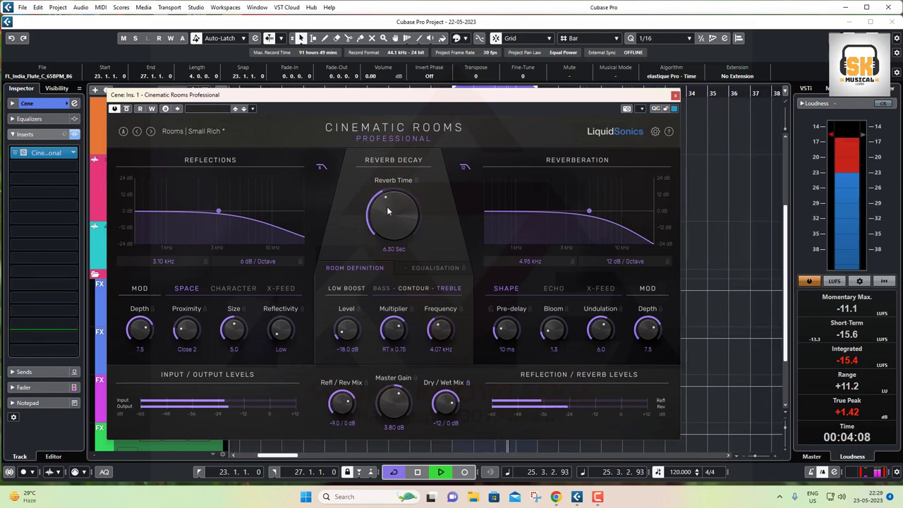
left_click(675, 95)
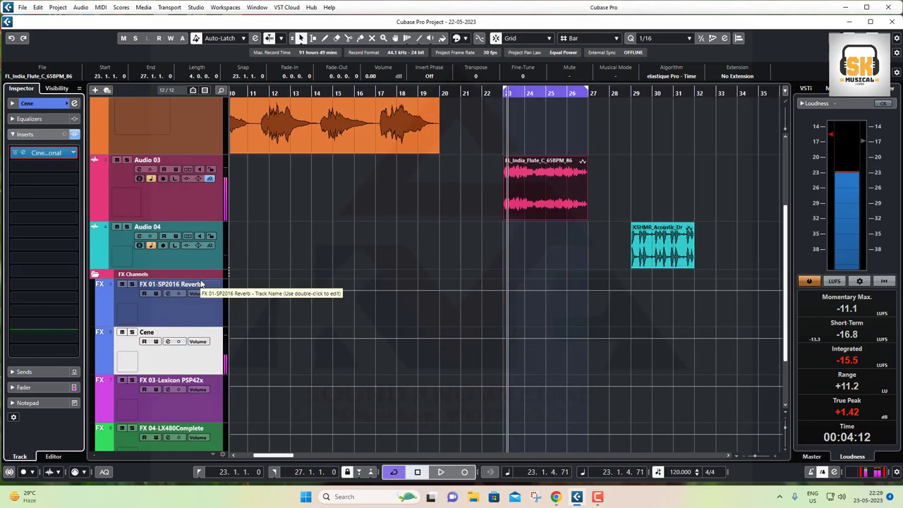
Step: Set the loop range to the acoustic drum clip on Audio 04 and play it dry from bar 29
left_click(193, 254)
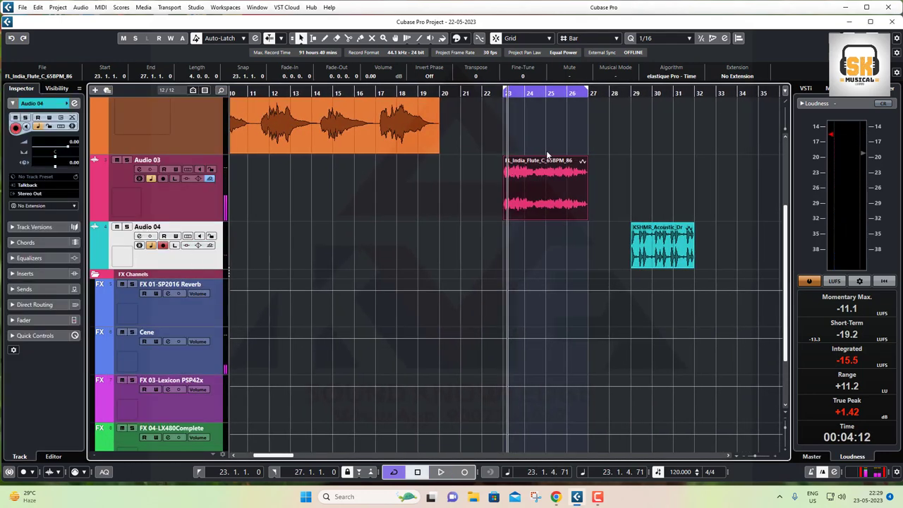
left_click(660, 248)
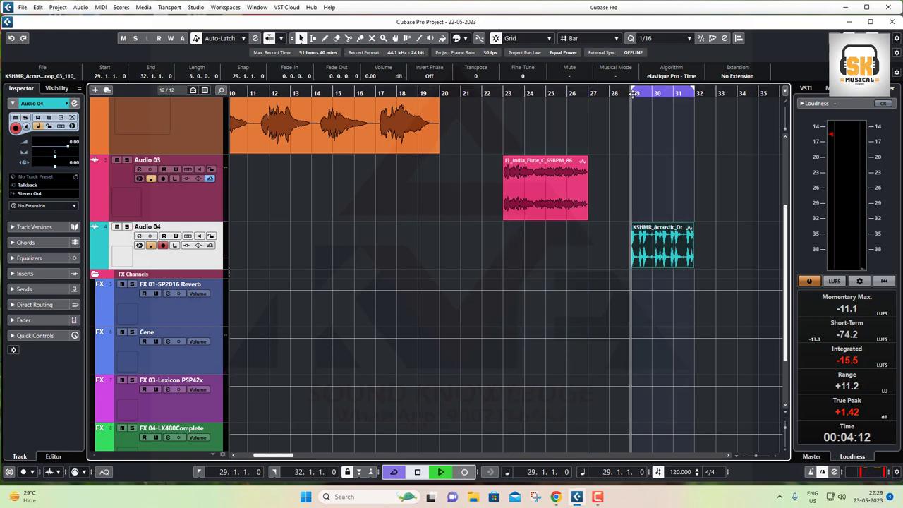
key("space")
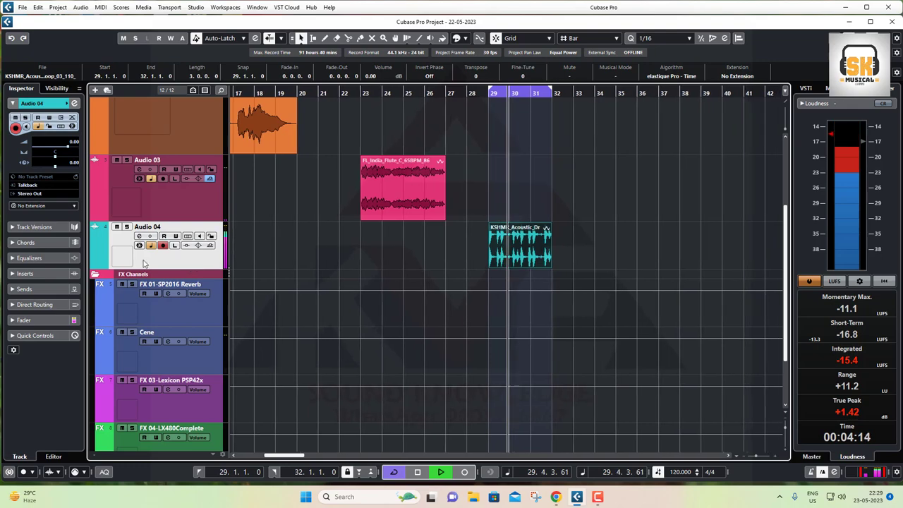
Step: Add an active send from Audio 04 to FX 04-LX480Complete, lower its level and close the channel settings
scroll(165, 359, "down", 3)
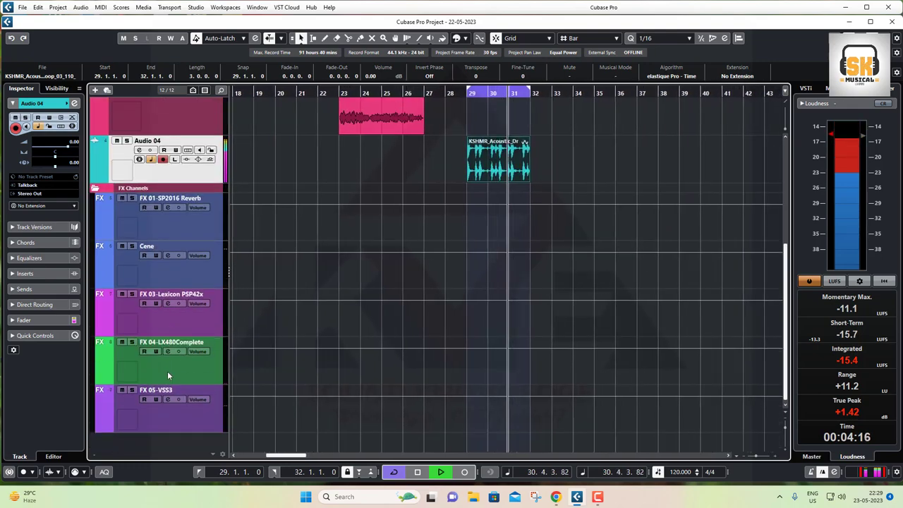
scroll(167, 371, "up", 4)
scroll(160, 320, "down", 1)
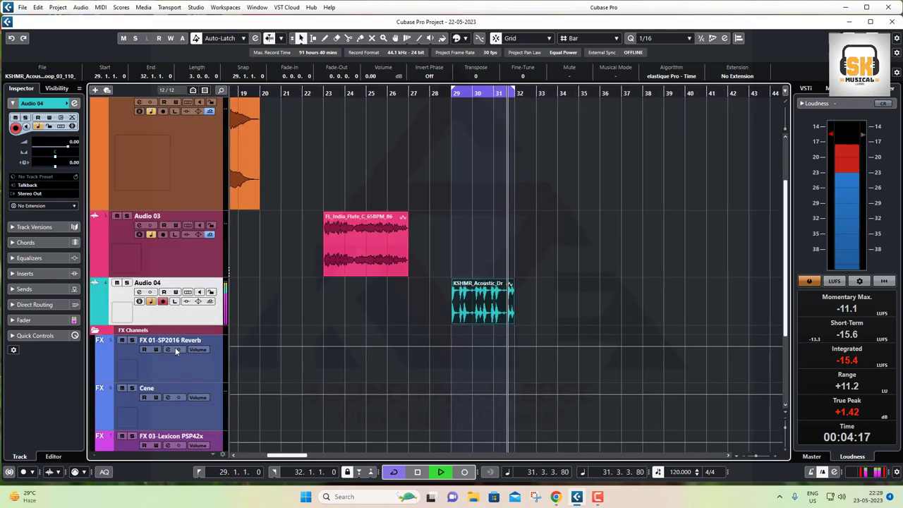
left_click(139, 292)
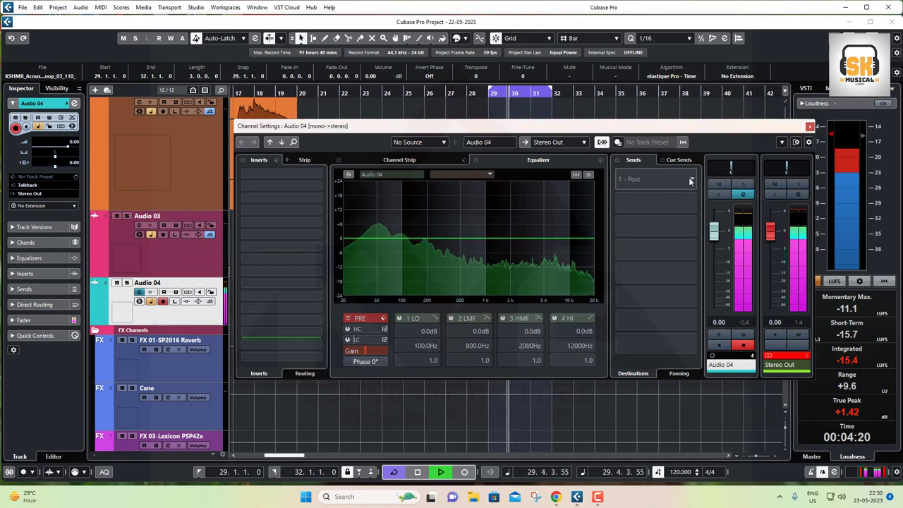
left_click(690, 181)
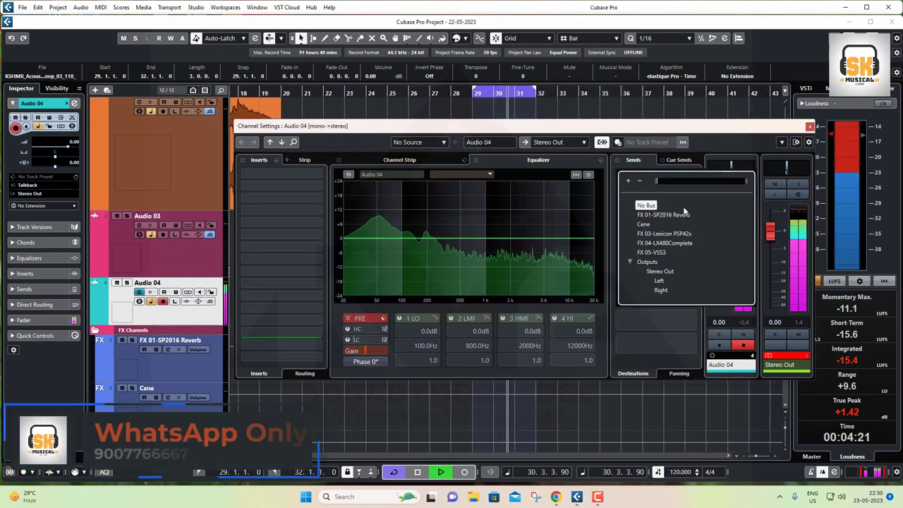
left_click(663, 243)
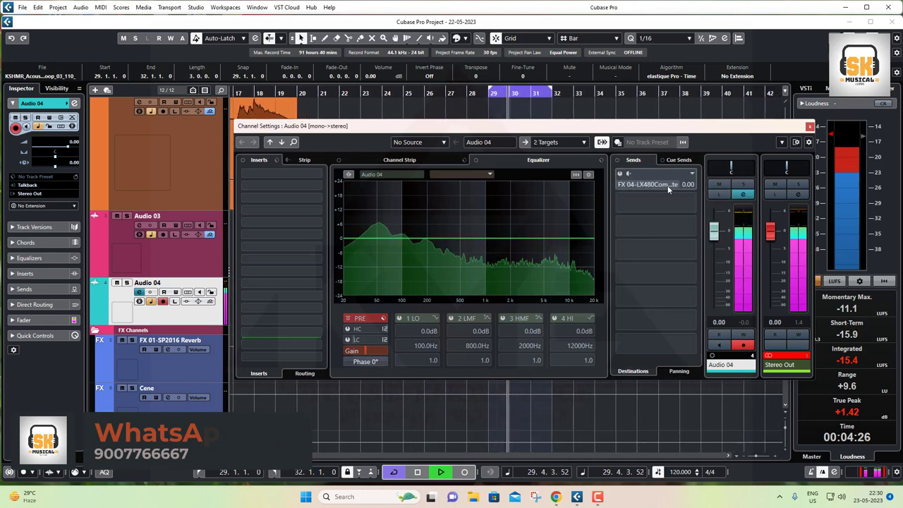
mouse_move(667, 185)
left_mouse_down()
mouse_move(590, 189)
mouse_move(656, 187)
left_mouse_up()
left_click(620, 175)
left_click(810, 127)
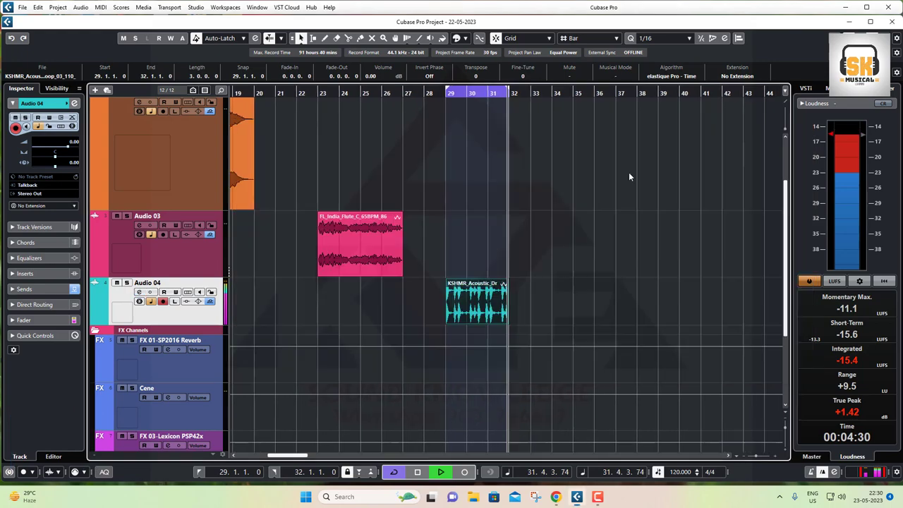
Step: Open the LX480Complete plug-in of the FX 04 channel and position its window over the project with the channel settings closed
scroll(172, 381, "down", 3)
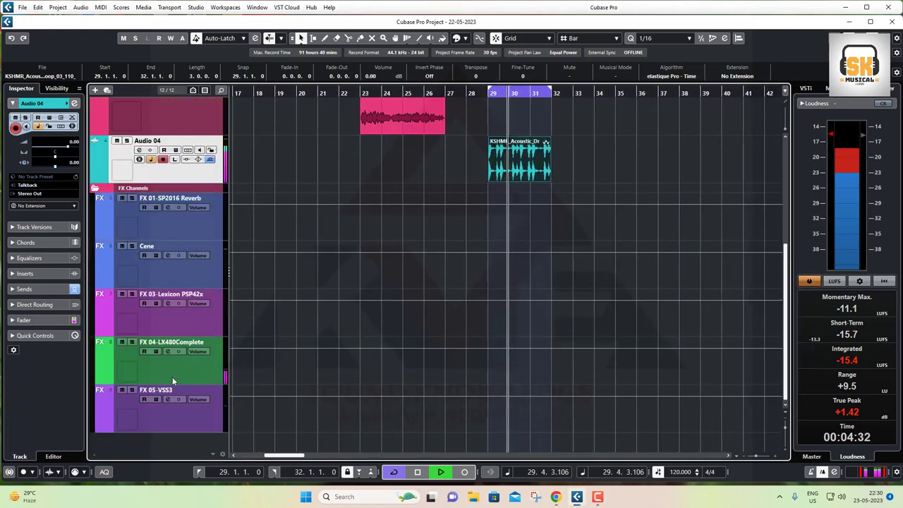
left_click(177, 366)
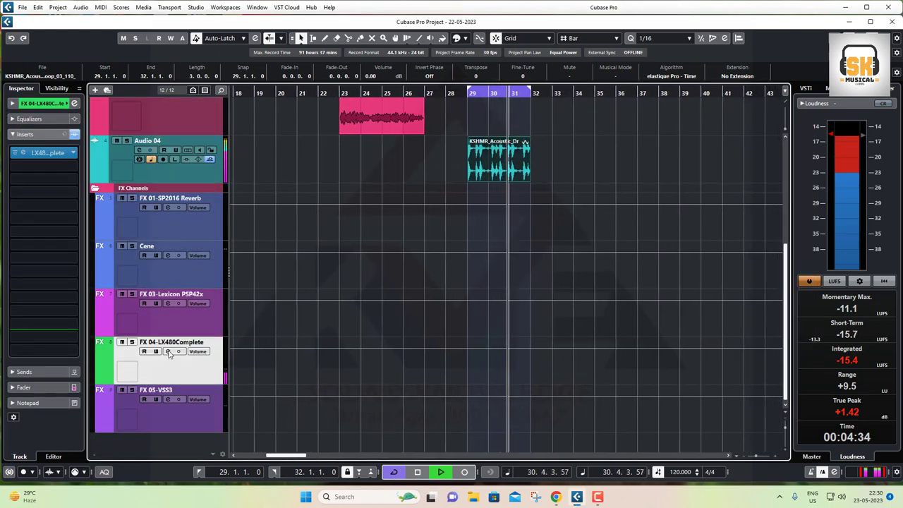
left_click(168, 352)
left_click(253, 174)
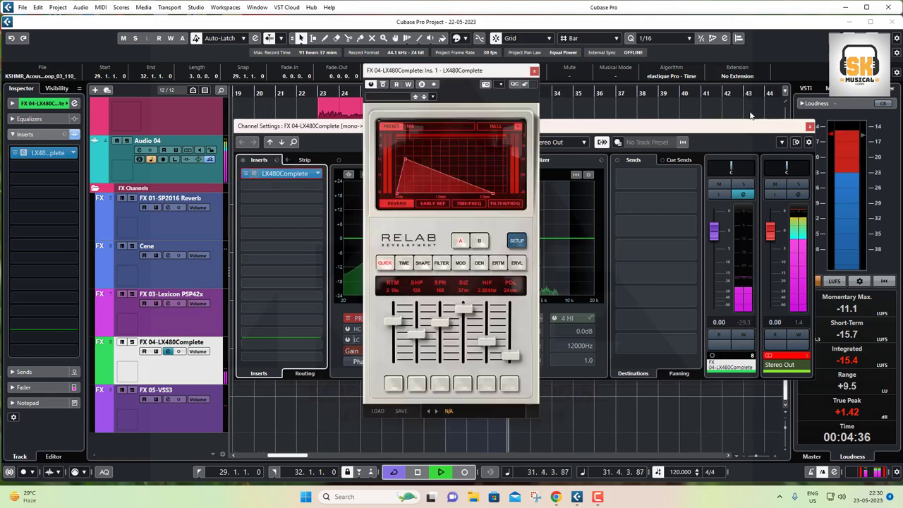
left_click(809, 126)
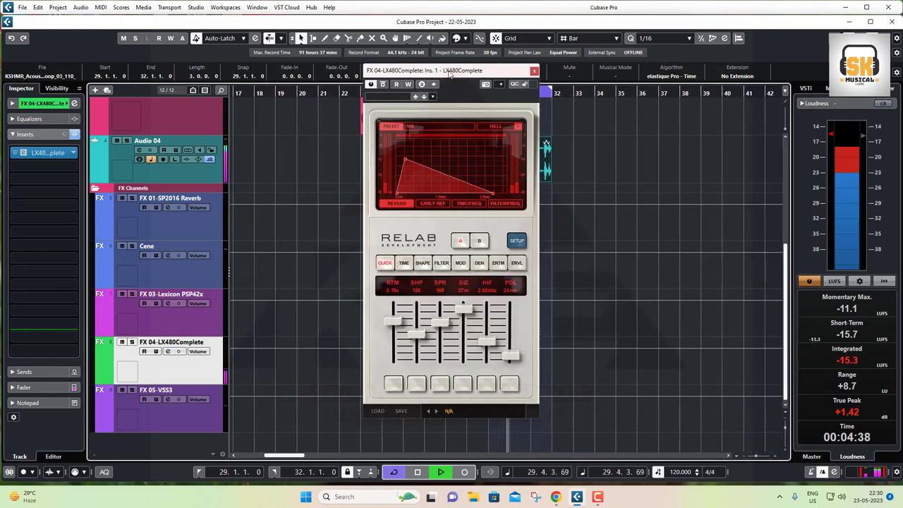
left_click_drag(449, 73, 485, 131)
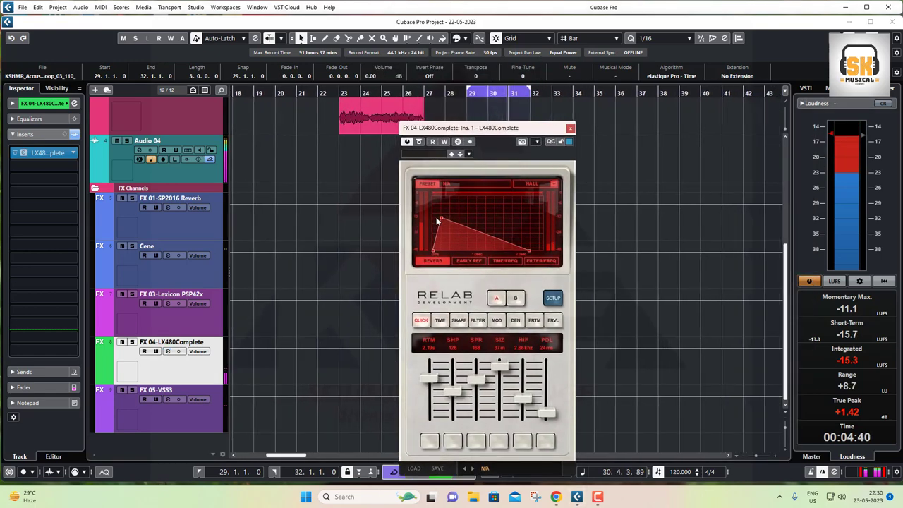
Step: Adjust the LX480 Hall reverb to a pre-delay of about 364 ms and a reverb time of about 2.53 s
mouse_move(435, 218)
left_mouse_down()
mouse_move(435, 209)
mouse_move(457, 234)
mouse_move(441, 215)
left_mouse_up()
left_click_drag(543, 416, 523, 396)
left_click_drag(451, 394, 426, 378)
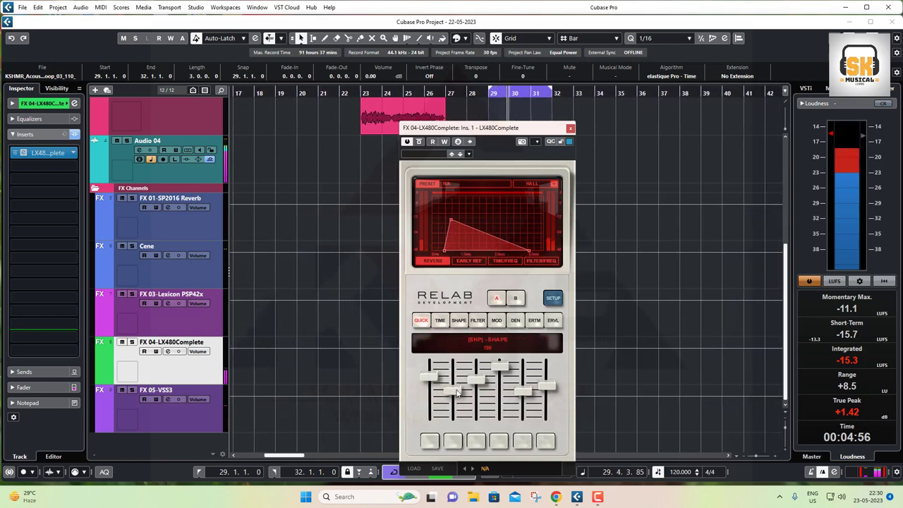
Step: Switch the LX480 algorithm to Plate / Room and set Shape to about 210 and the reverb time to 2.53 s
left_click(531, 183)
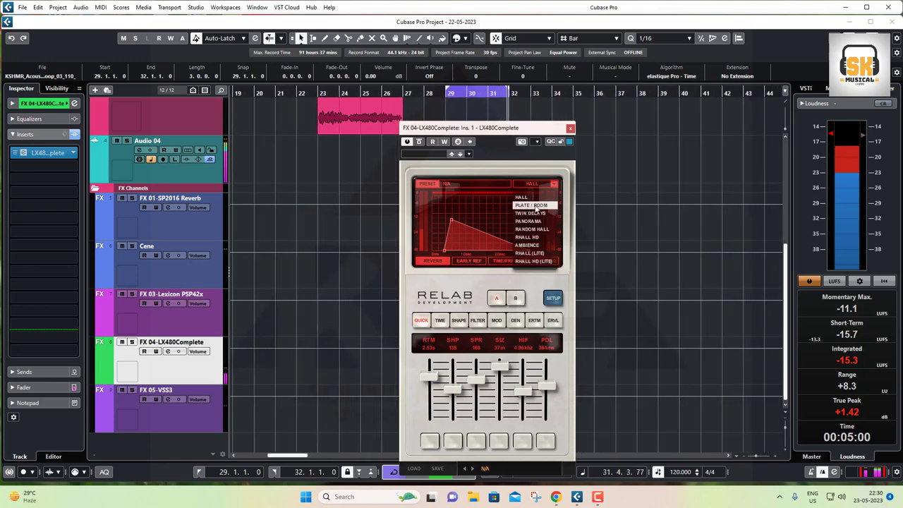
left_click(535, 206)
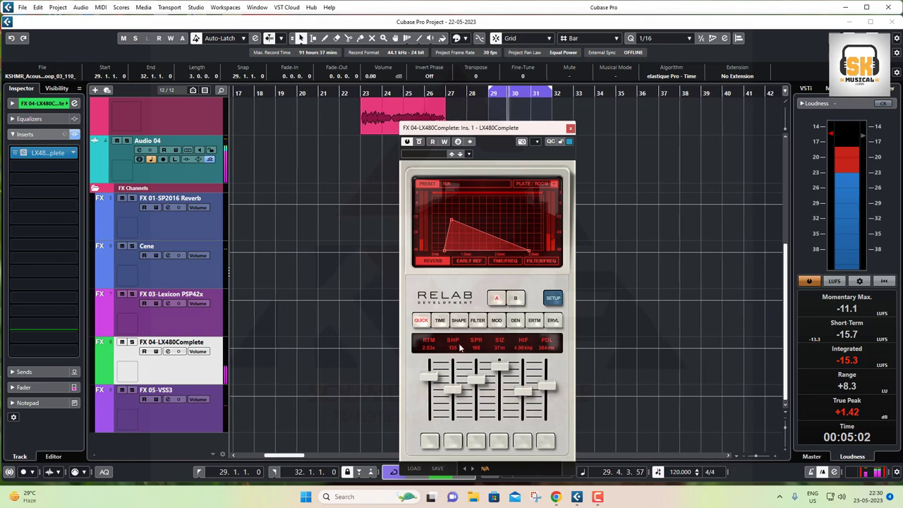
left_click_drag(451, 395, 427, 429)
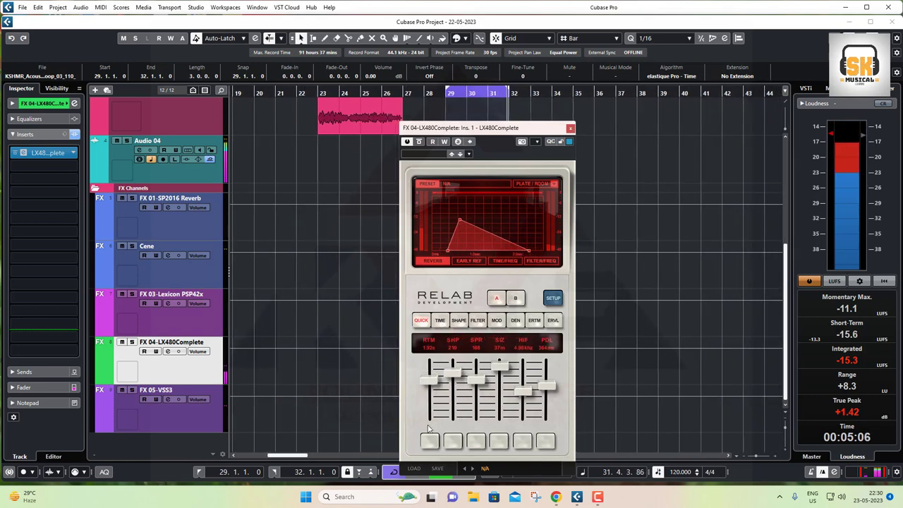
left_click(427, 443)
left_click(428, 442)
left_click(428, 443)
left_click(428, 443)
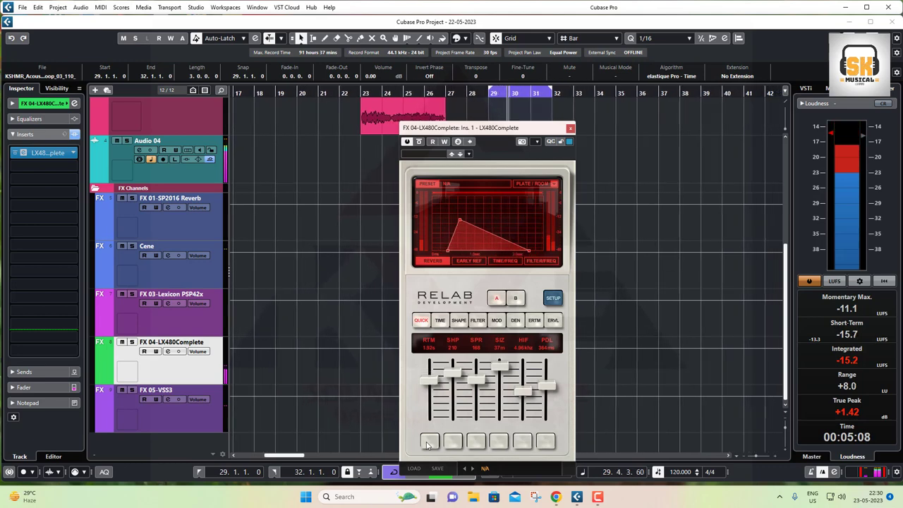
left_click(428, 445)
Step: Set the LX480 shape parameters to Spread 0 and a pre-delay of 122 ms, and adjust the width
left_click(458, 323)
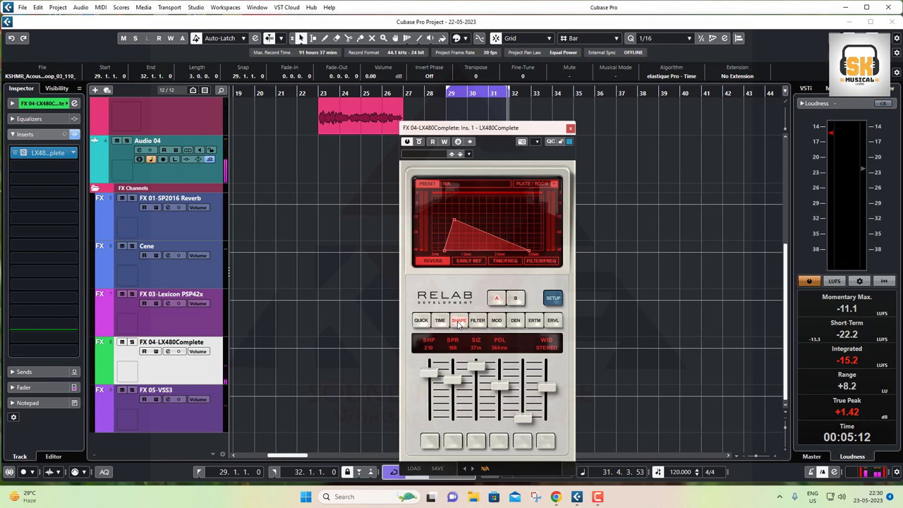
left_click(420, 322)
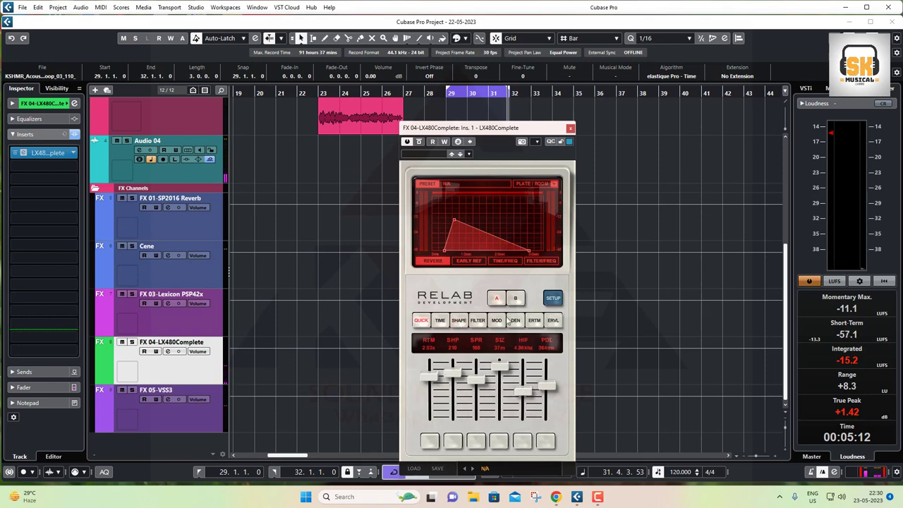
left_click(459, 323)
mouse_move(479, 369)
left_mouse_down()
mouse_move(479, 386)
mouse_move(478, 368)
left_mouse_up()
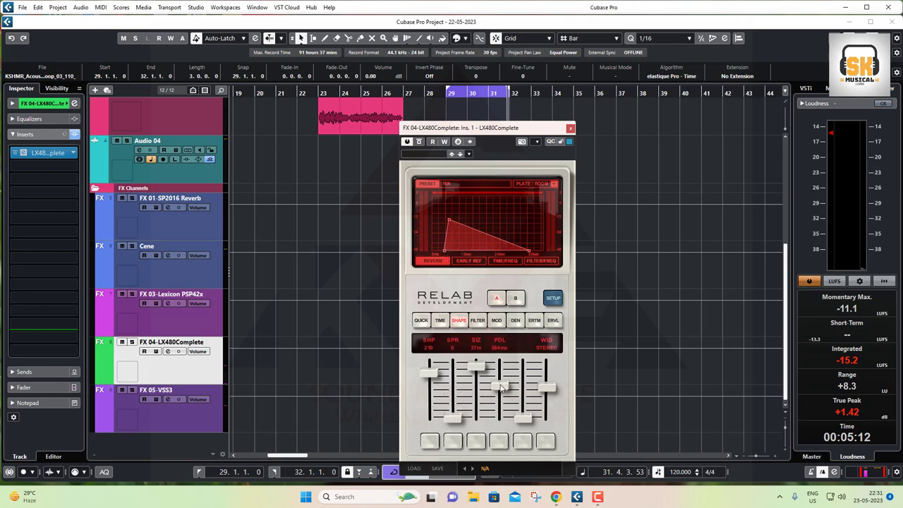
mouse_move(501, 386)
left_mouse_down()
mouse_move(502, 416)
mouse_move(502, 401)
left_mouse_up()
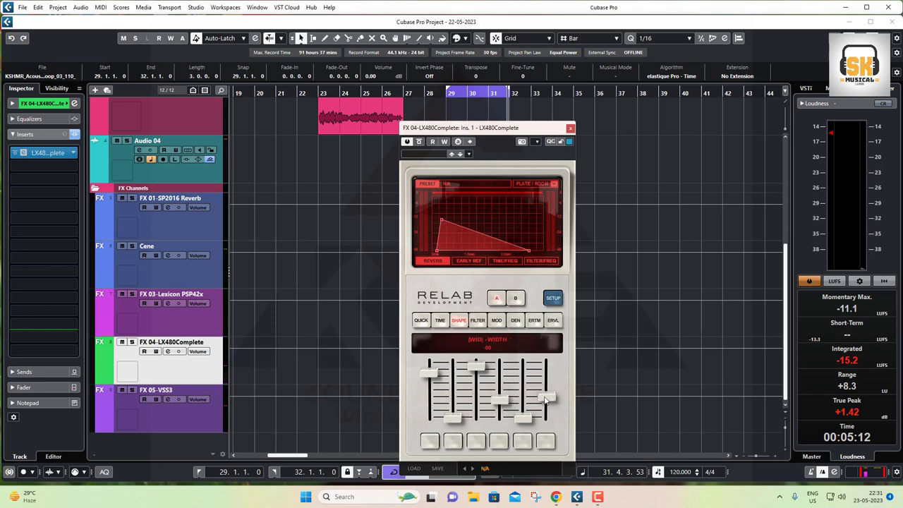
Step: Review the LX480 filter, modulation and density parameters and return to the quick parameter page
left_click(478, 321)
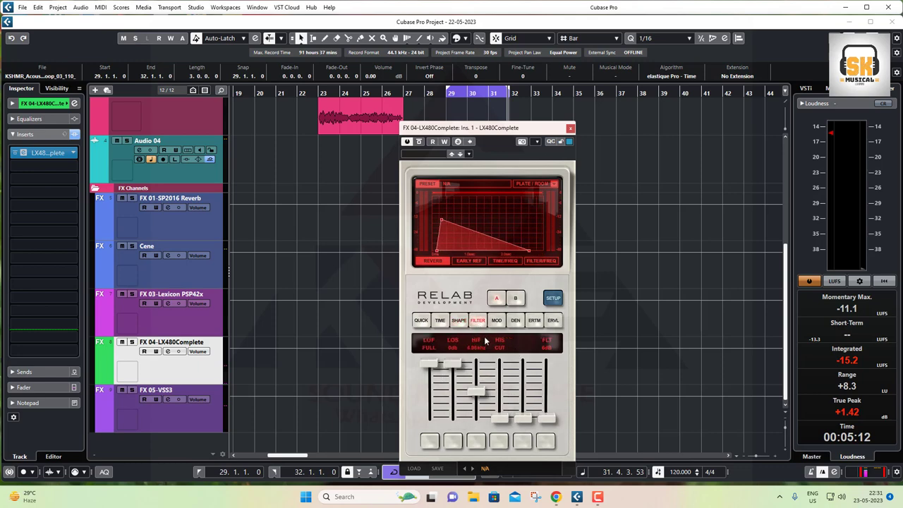
left_click(496, 321)
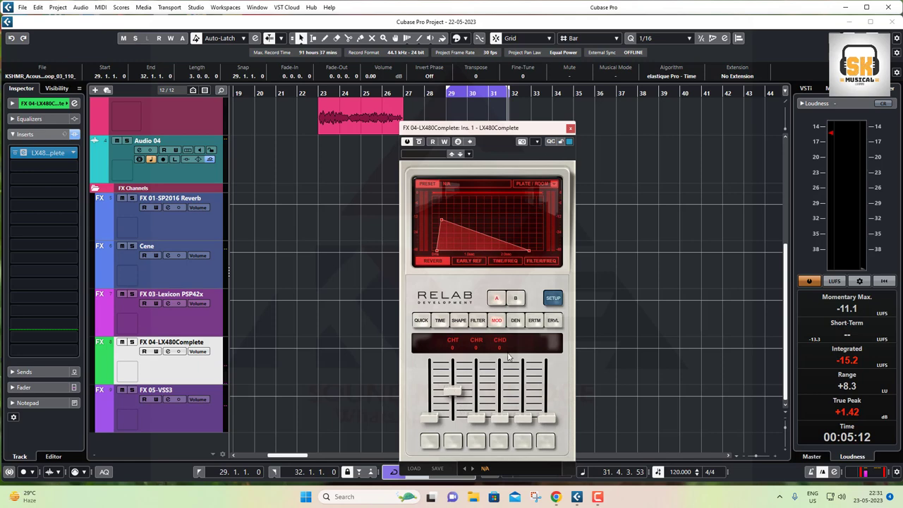
left_click(515, 321)
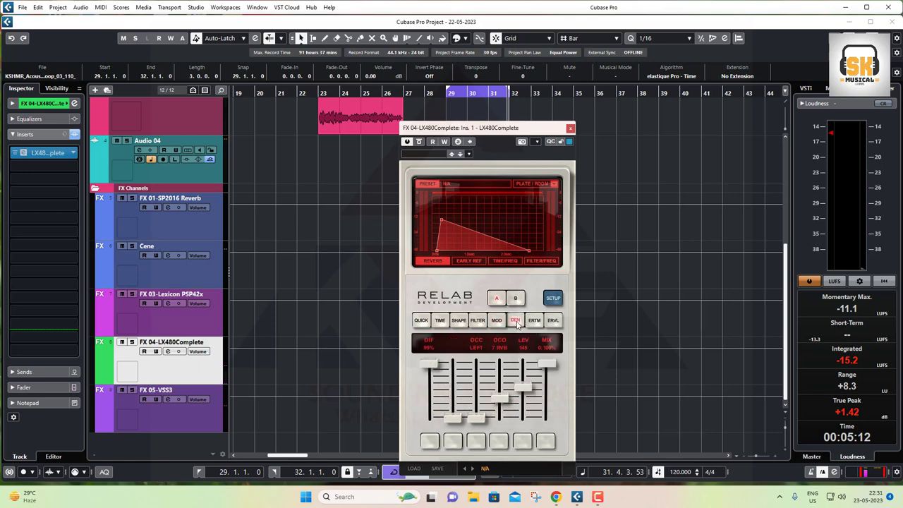
left_click(421, 320)
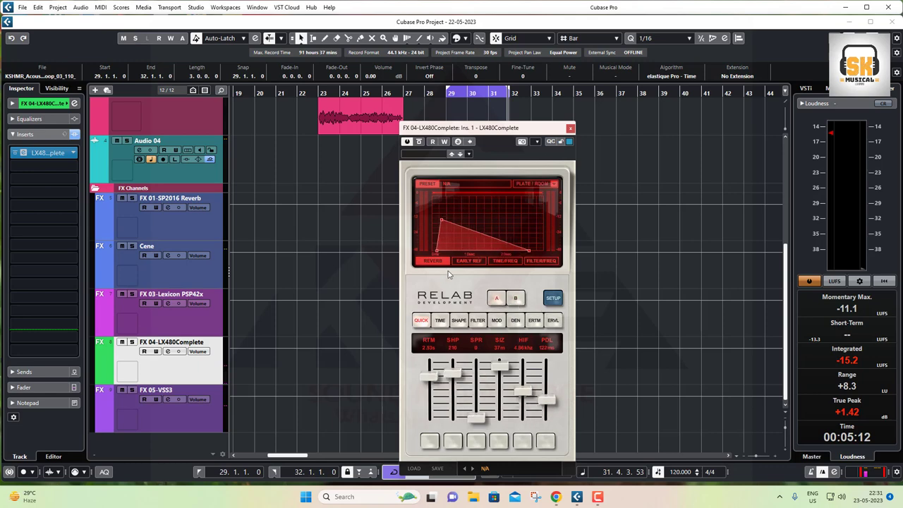
Step: Play the drum loop and compare it with LX480Complete bypassed and active, keeping the Plate / Room algorithm
key("space")
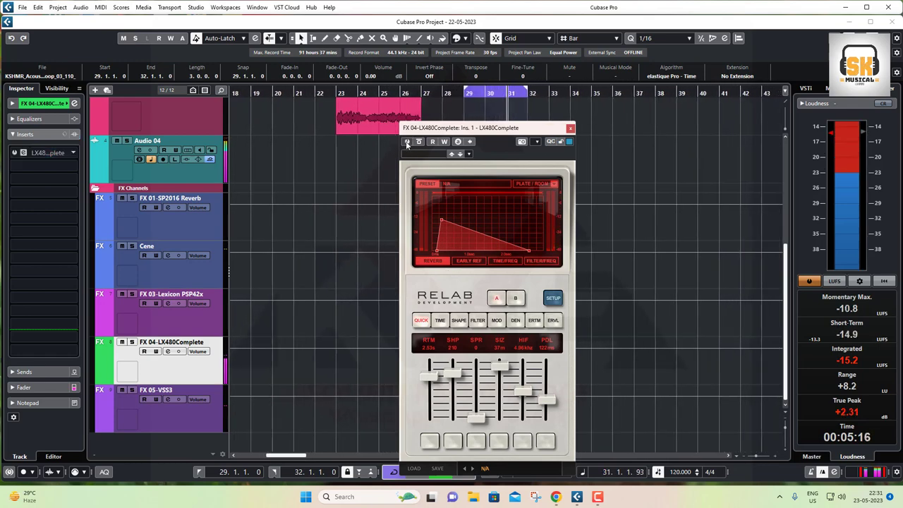
left_click(555, 184)
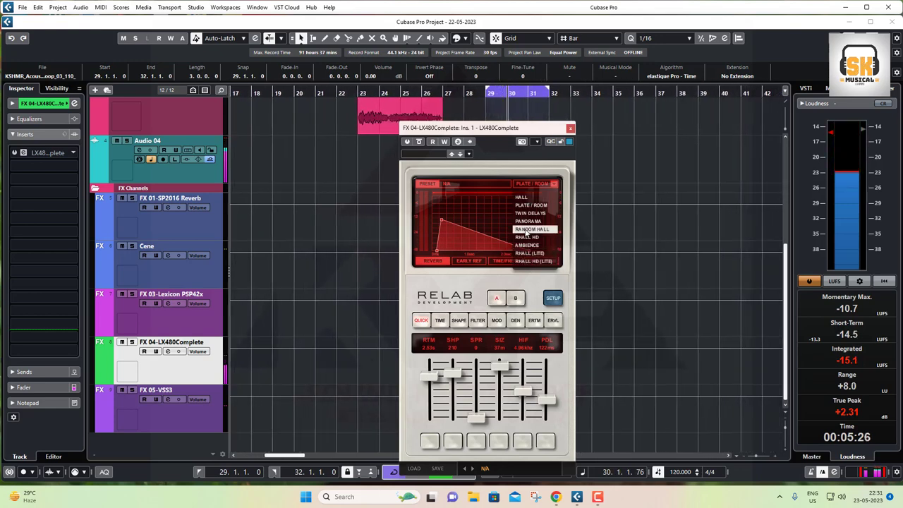
left_click(530, 205)
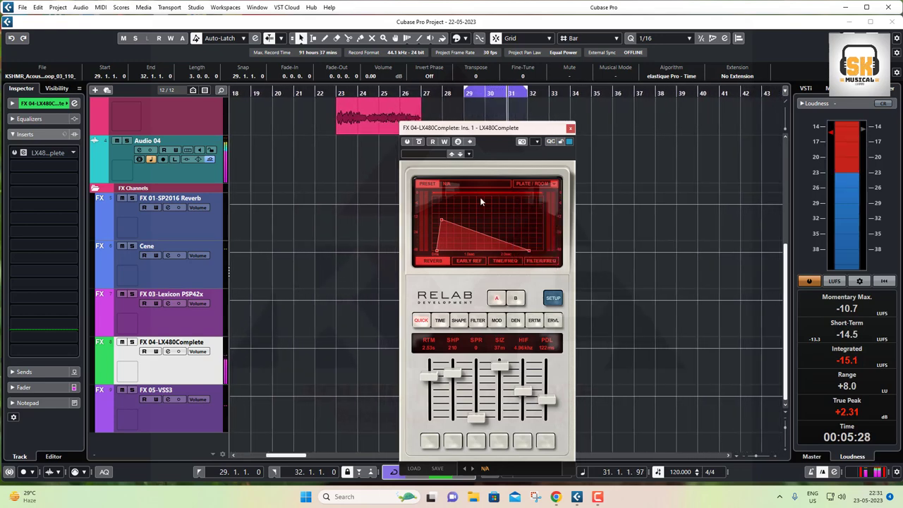
left_click(407, 141)
Step: Move the LX480 window aside and set the Audio 04 send to FX 04-LX480Complete to -8.03 dB
left_click_drag(458, 128, 329, 140)
left_click(139, 150)
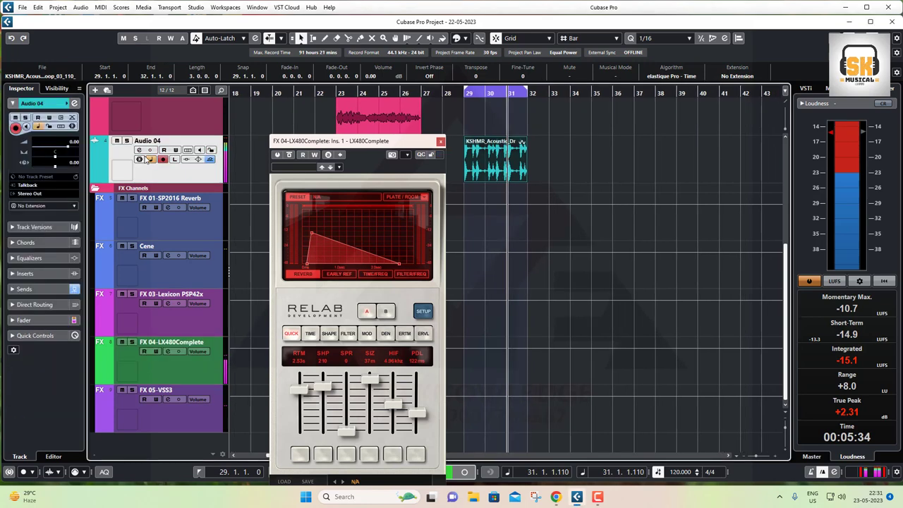
scroll(650, 186, "up", 8)
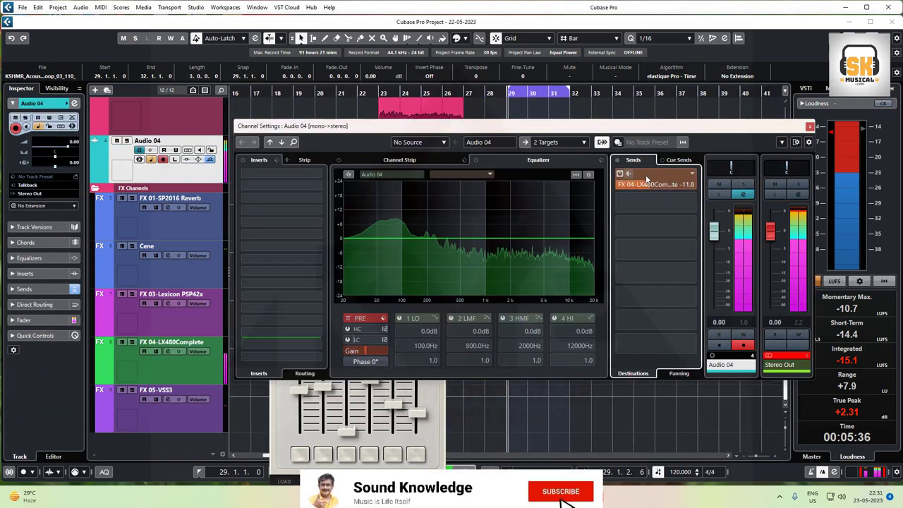
scroll(656, 185, "down", 1)
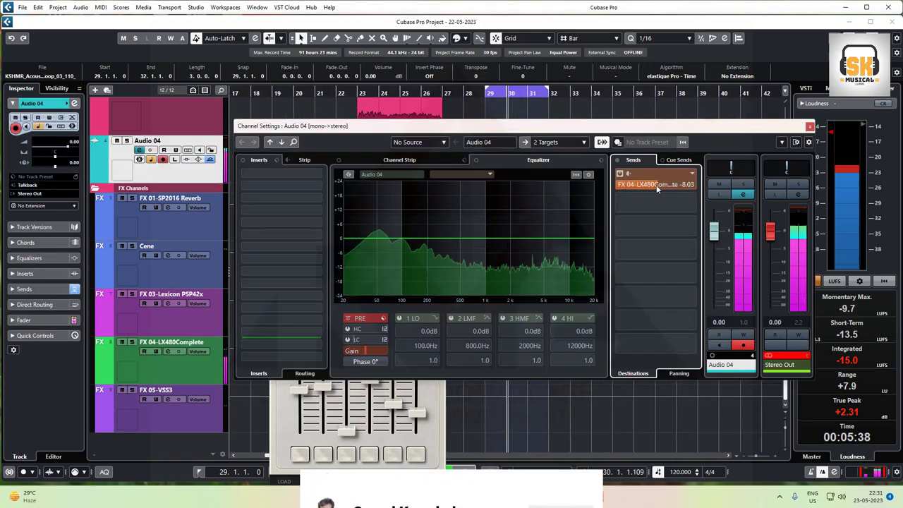
Step: Lower the LX480 pre-delay to its minimum, keep Spread at 0 and set Size to 38 m
scroll(656, 185, "up", 1)
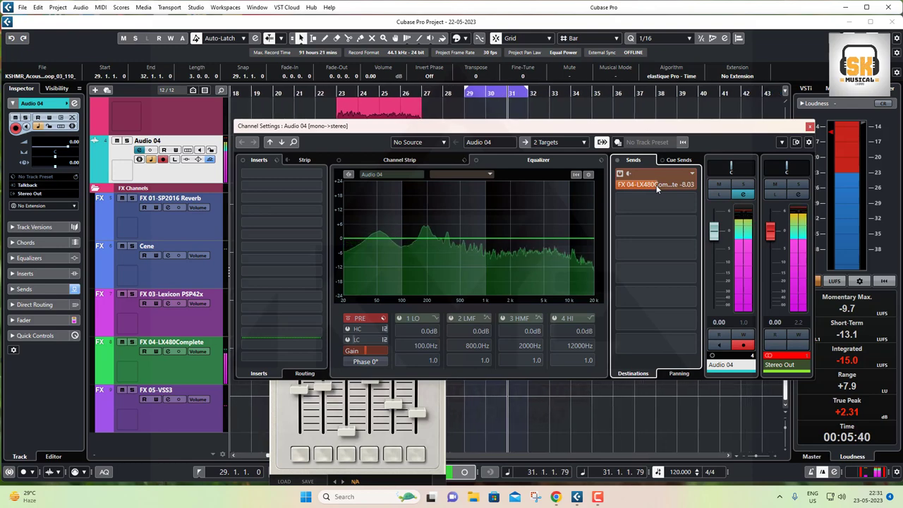
left_click(809, 127)
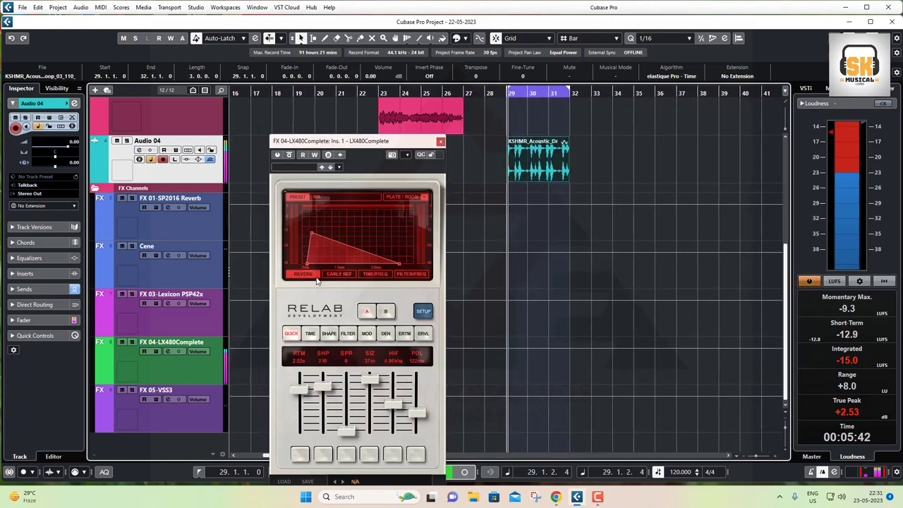
left_click_drag(417, 412, 419, 434)
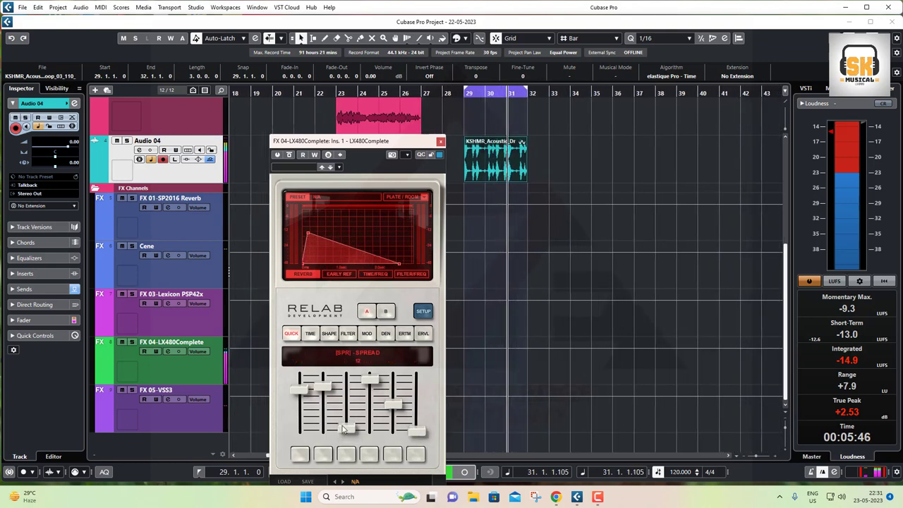
left_click_drag(346, 428, 346, 434)
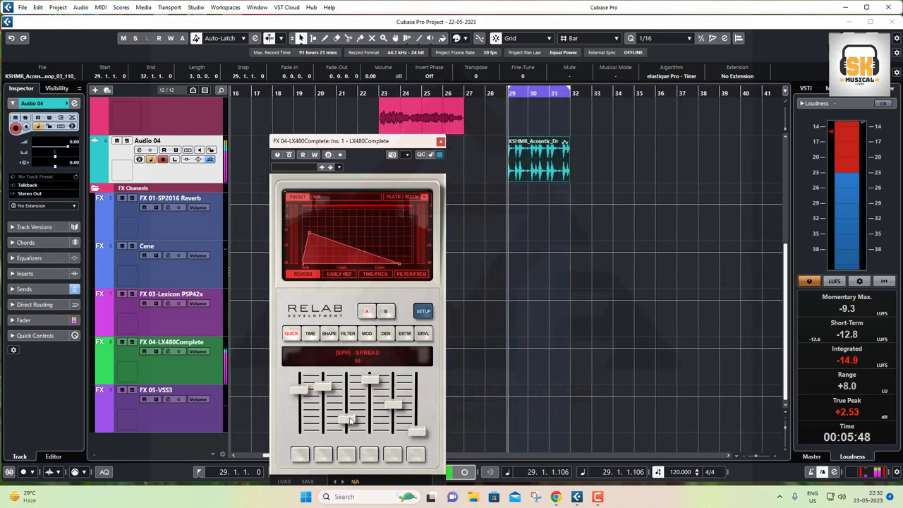
mouse_move(374, 383)
left_mouse_down()
mouse_move(374, 405)
mouse_move(373, 378)
left_mouse_up()
Step: Adjust the low-band reverb time and raise the high cutoff to about 10 kHz on the LX480 time/frequency graph, and close the plugin
left_click(338, 273)
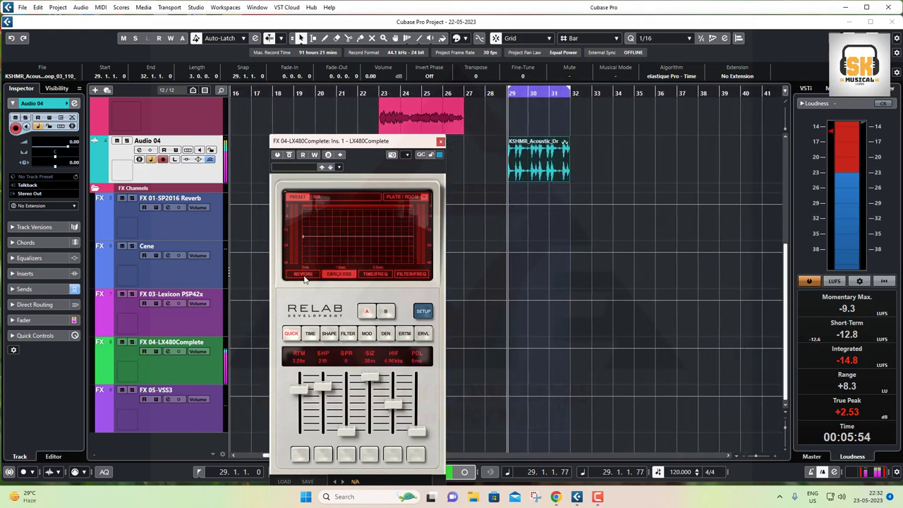
left_click(375, 275)
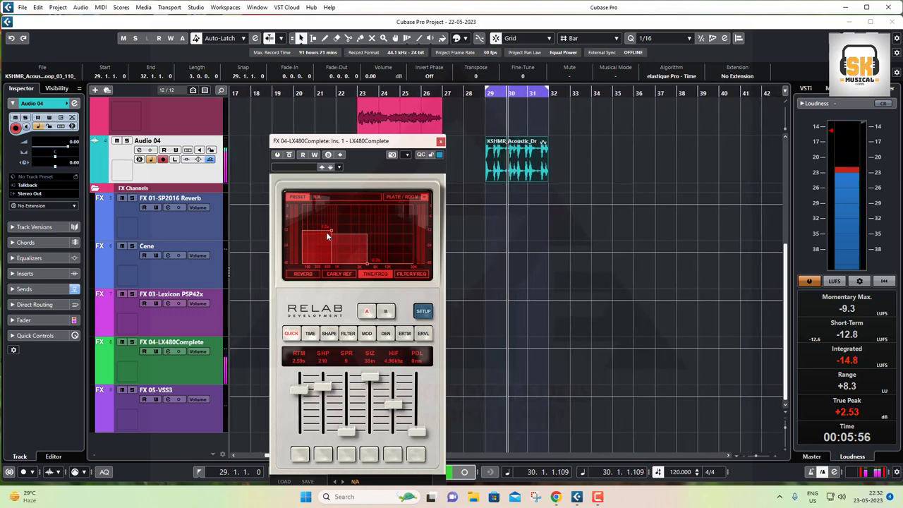
left_click_drag(331, 239, 330, 235)
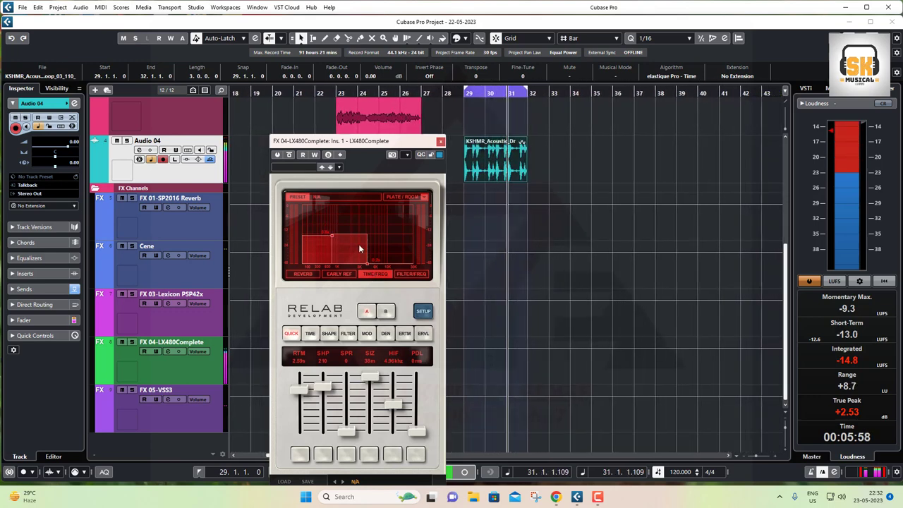
left_click_drag(370, 267, 389, 265)
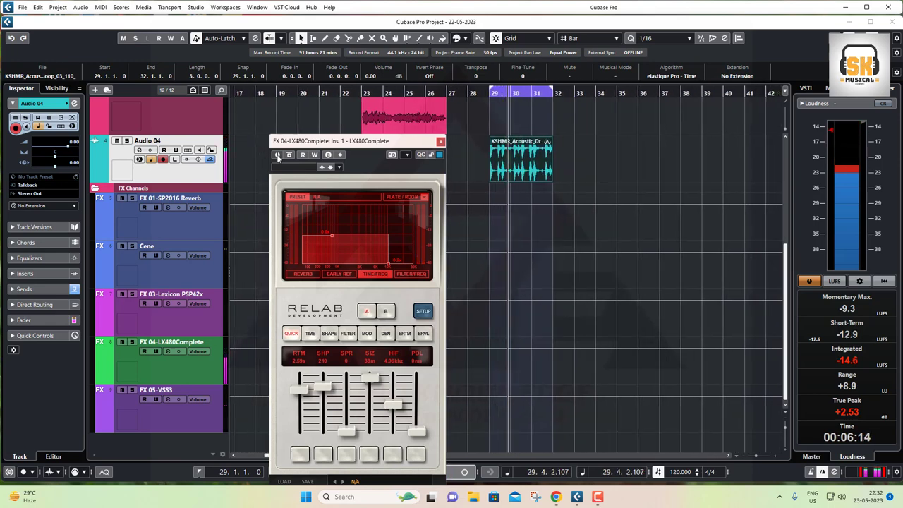
left_click(440, 141)
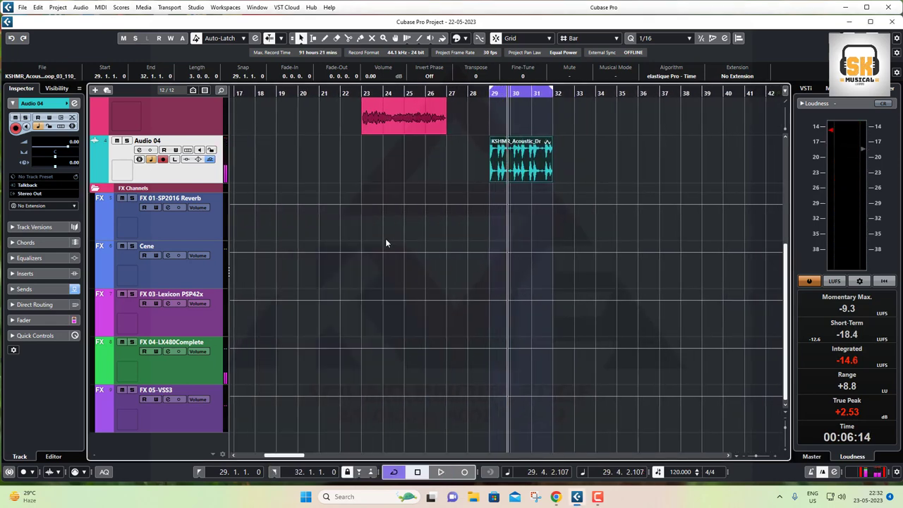
Step: Reroute the Audio 04 send from FX 04-LX480Complete to FX 03-Lexicon PSP42x
scroll(385, 242, "up", 5)
scroll(290, 295, "down", 4)
scroll(291, 295, "up", 2)
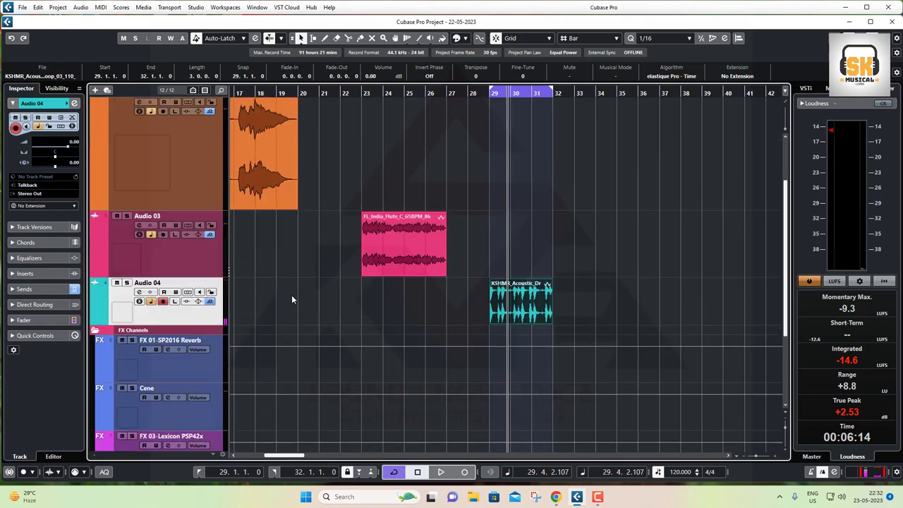
left_click(139, 291)
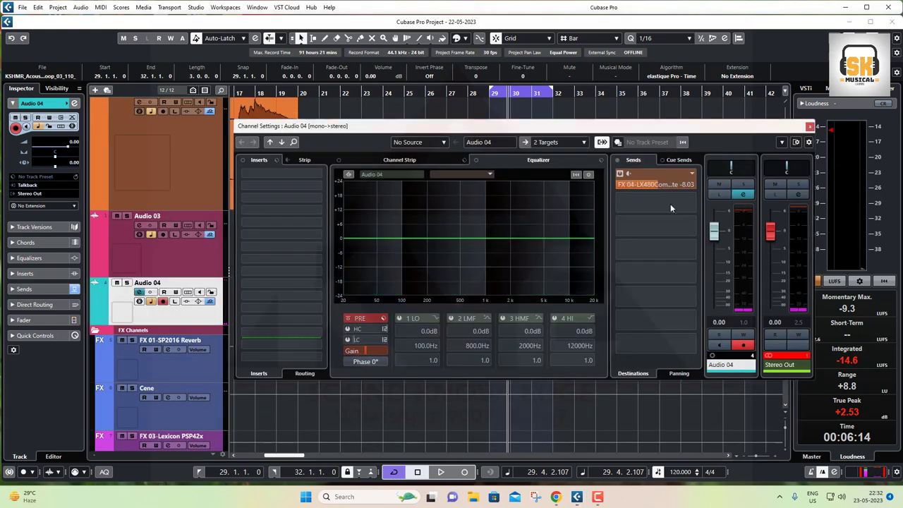
left_click(691, 176)
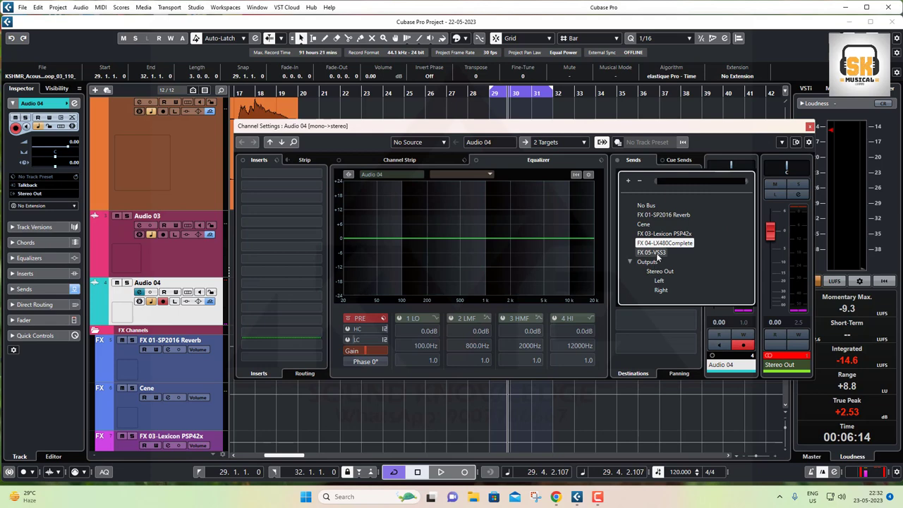
left_click(656, 234)
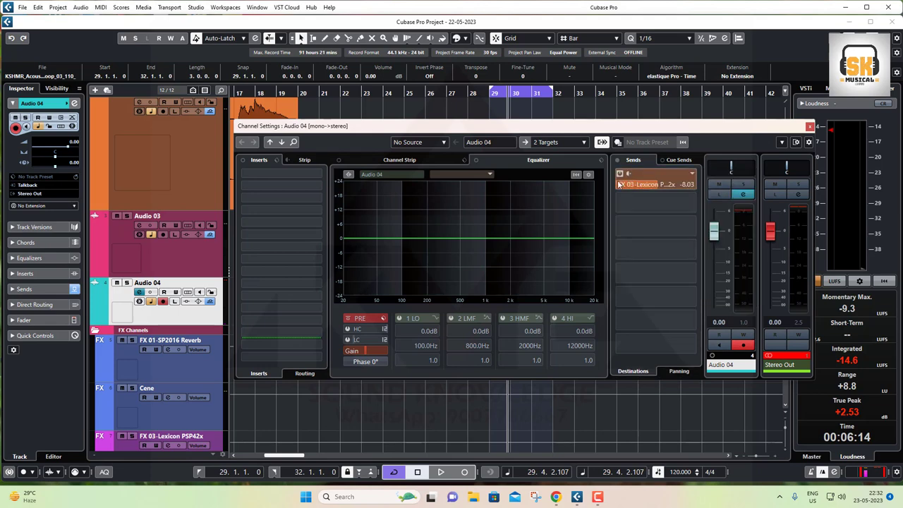
left_click(809, 128)
Step: Open the Lexicon PSP42x insert of the FX 03 channel and close the channel settings
scroll(165, 382, "down", 3)
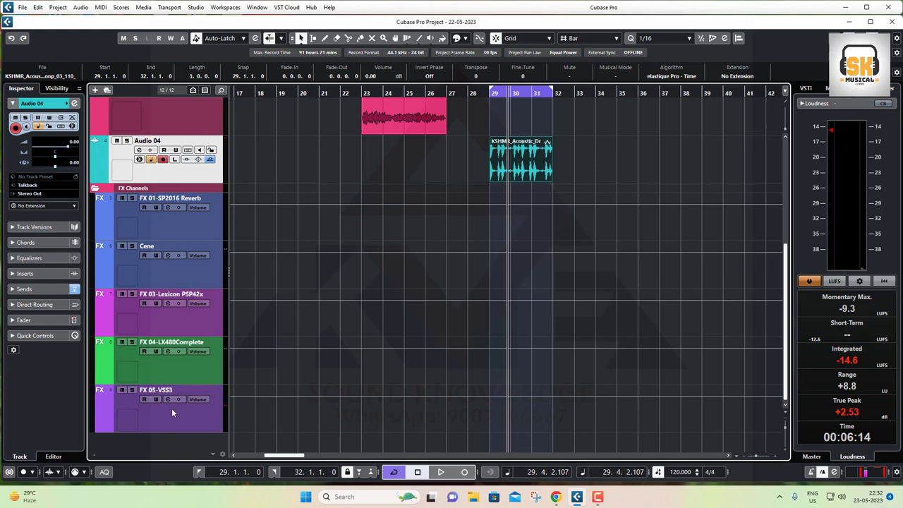
left_click(177, 366)
left_click(175, 323)
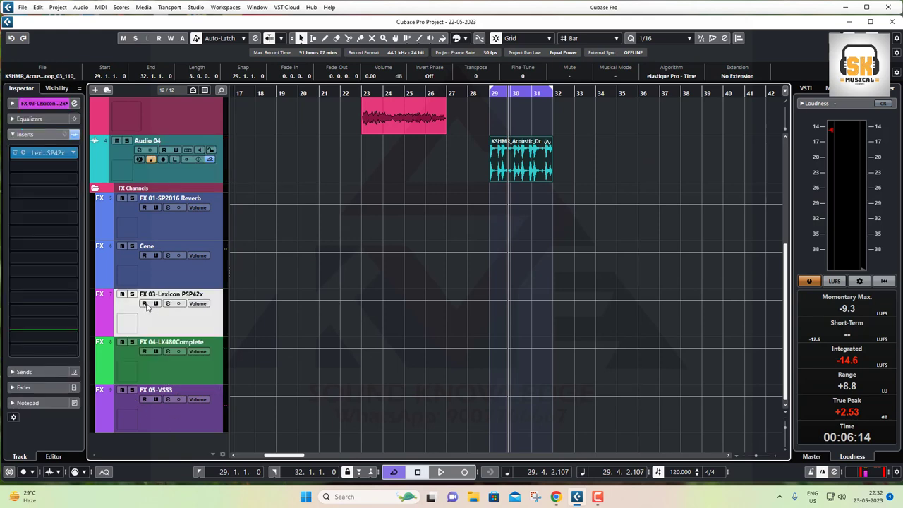
left_click(168, 303)
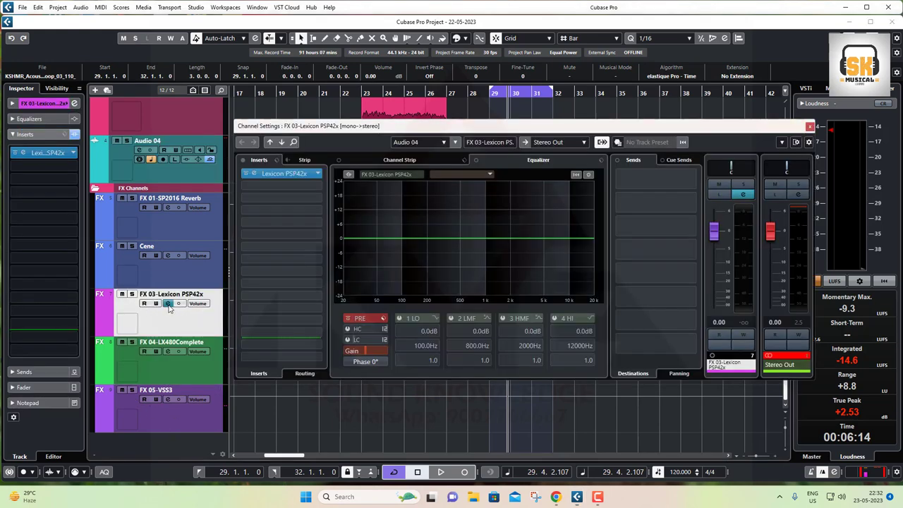
left_click(252, 174)
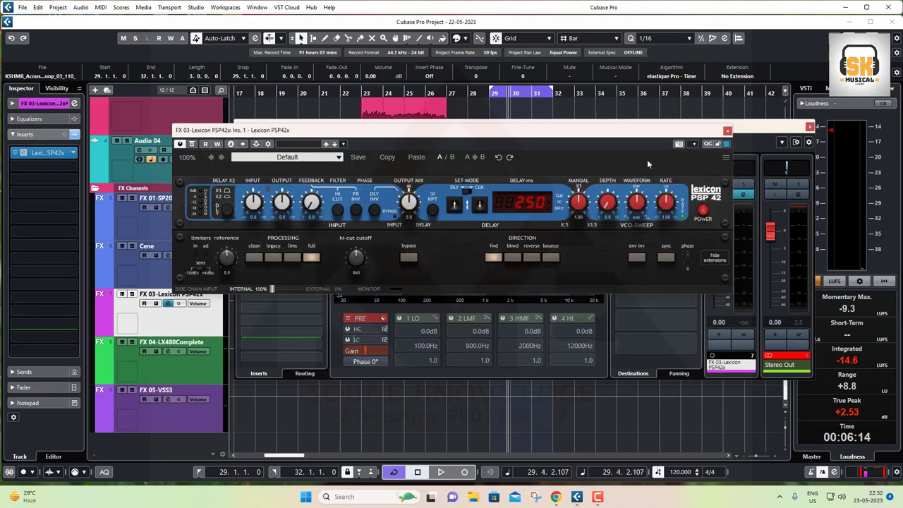
left_click(810, 127)
Step: Position the Lexicon PSP42x window below the drum clip and play the looped drums from bar 29
left_click_drag(482, 138, 485, 148)
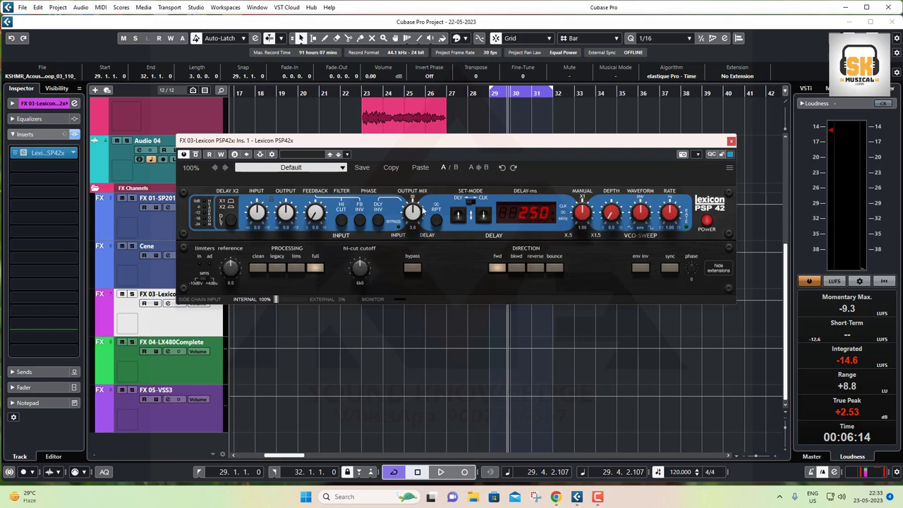
left_click_drag(644, 148, 661, 256)
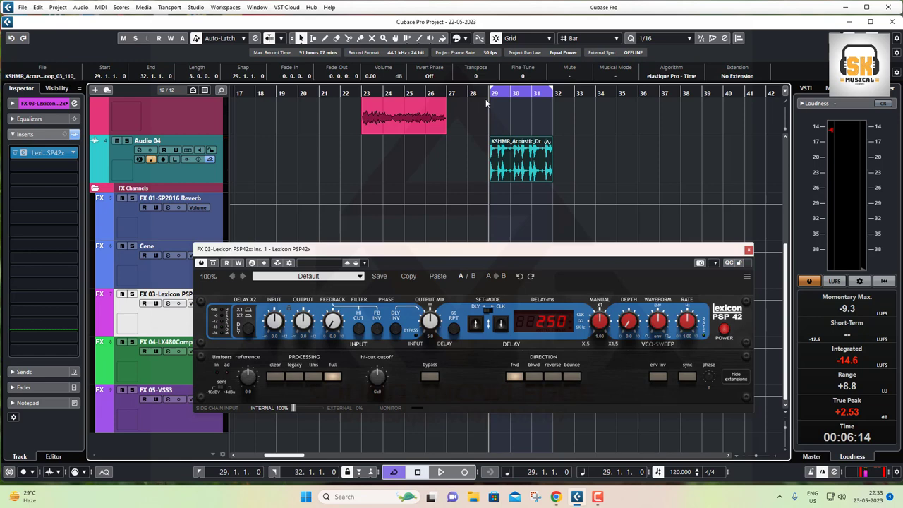
key("space")
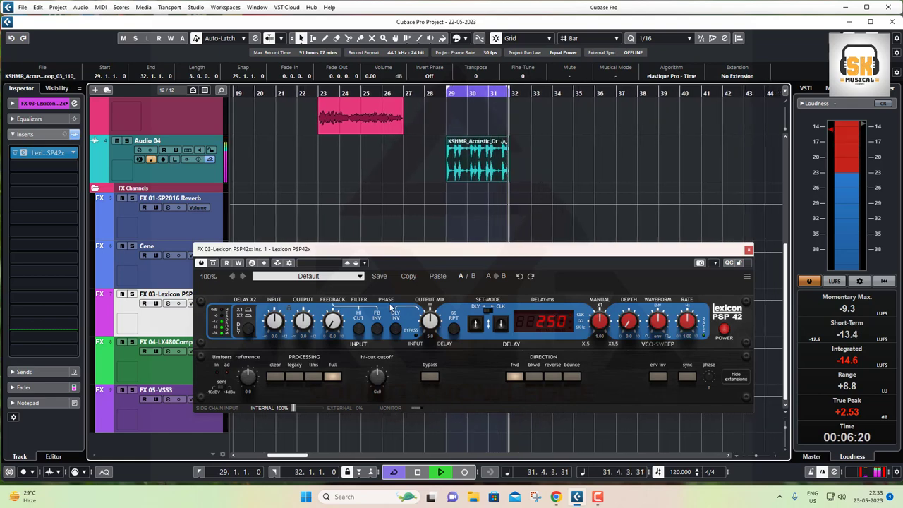
Step: Browse the Lexicon PSP42x factory presets during playback and load 128. Drum Slap
left_click(361, 278)
left_click_drag(380, 251, 360, 104)
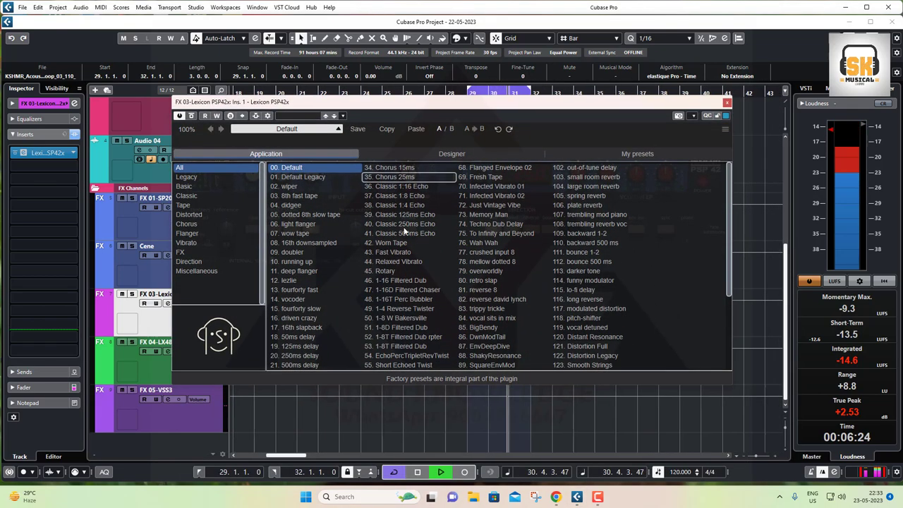
scroll(426, 263, "down", 5)
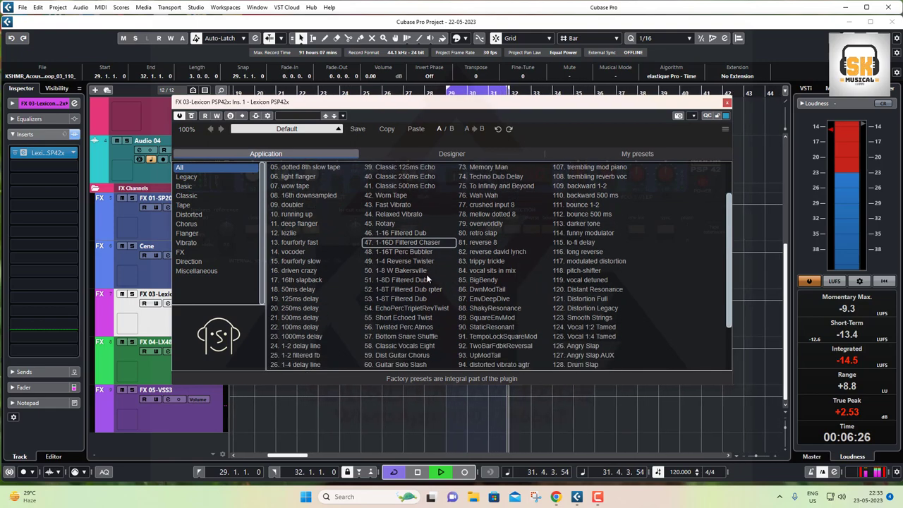
scroll(427, 276, "down", 7)
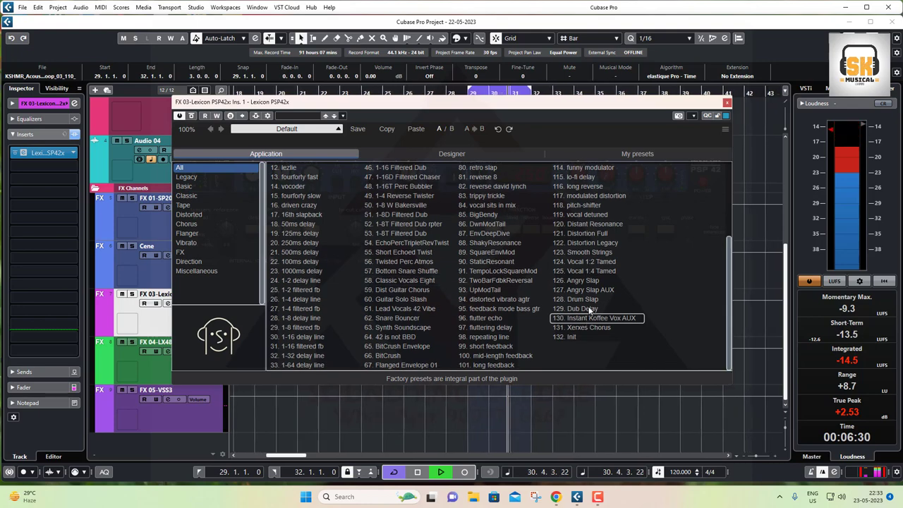
left_click(585, 301)
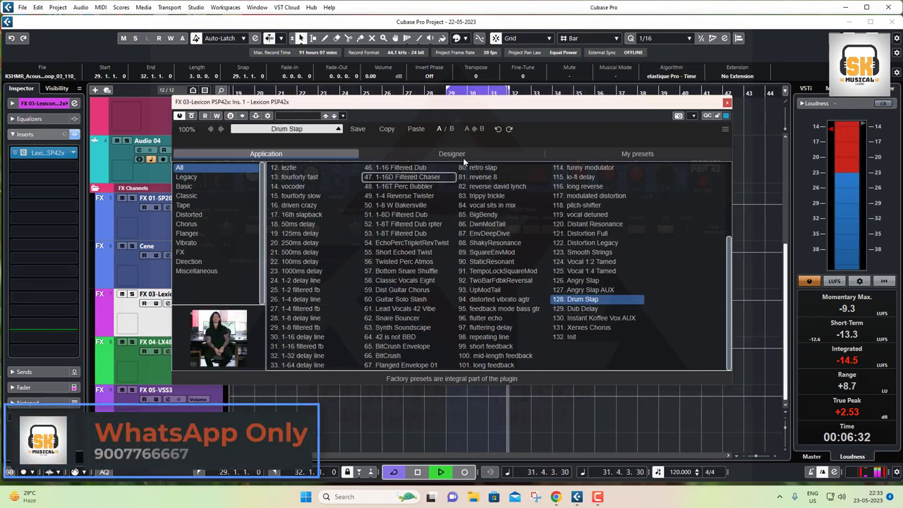
Step: Reload the 00. Default preset in the Lexicon PSP42x and close the plugin
scroll(338, 276, "up", 2)
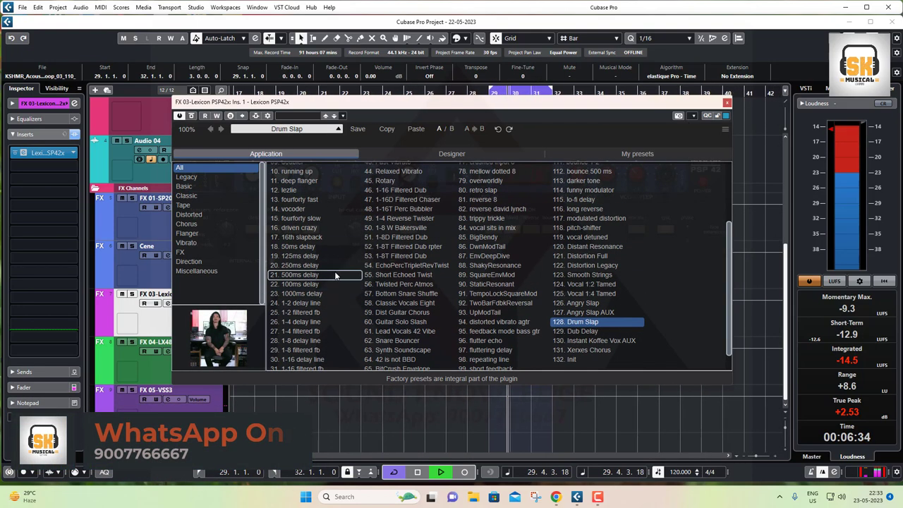
scroll(328, 262, "up", 4)
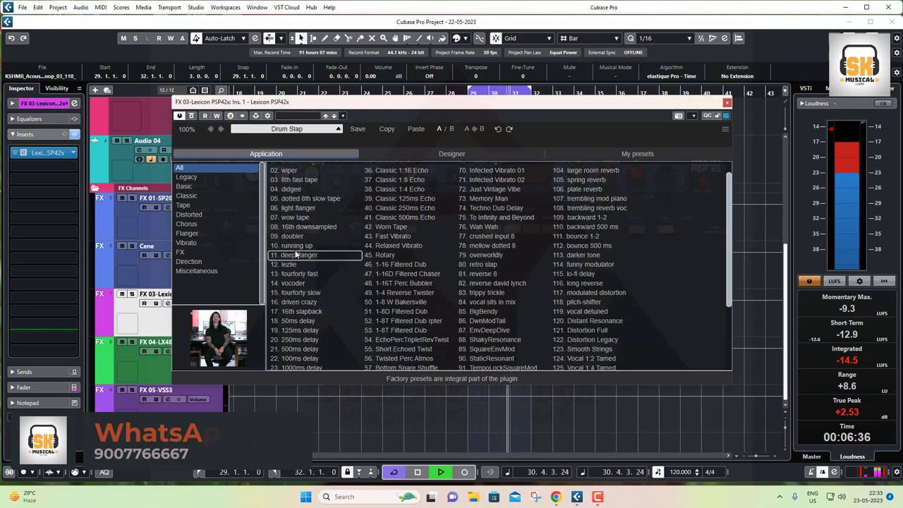
scroll(297, 255, "up", 1)
left_click(293, 168)
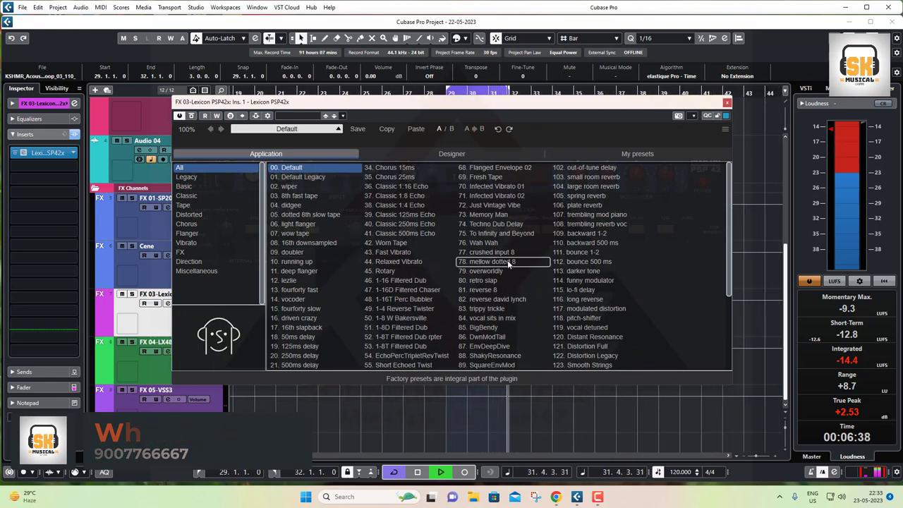
left_click(727, 103)
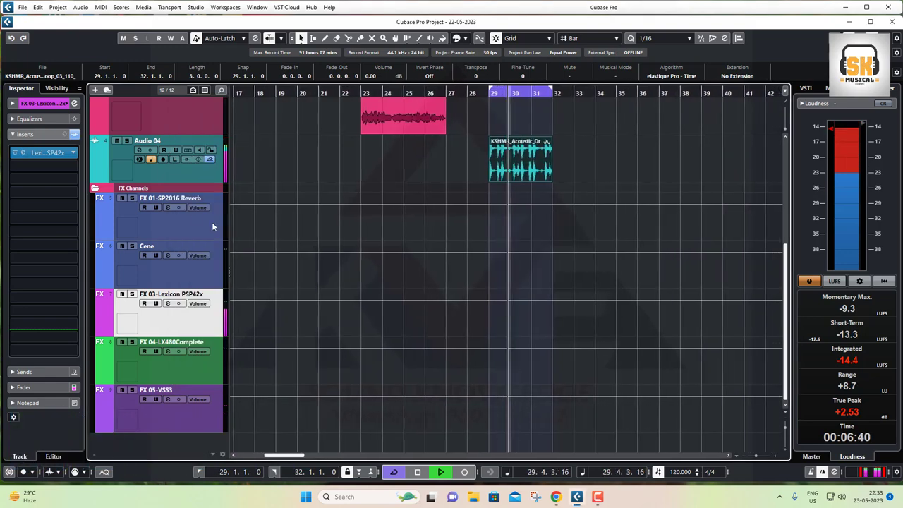
Step: Review the Lexicon PSP42x controls on FX 03, toggling Delay X2 on and off, and close its windows
left_click(167, 303)
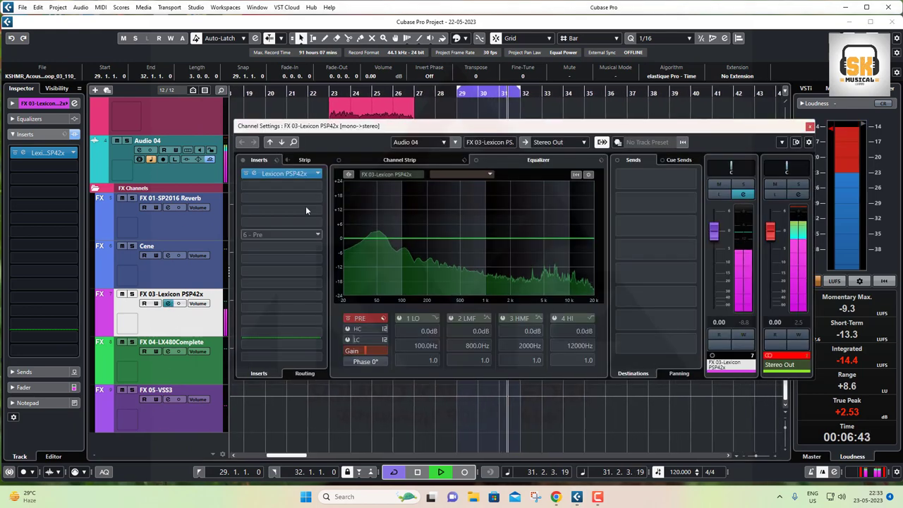
left_click(256, 174)
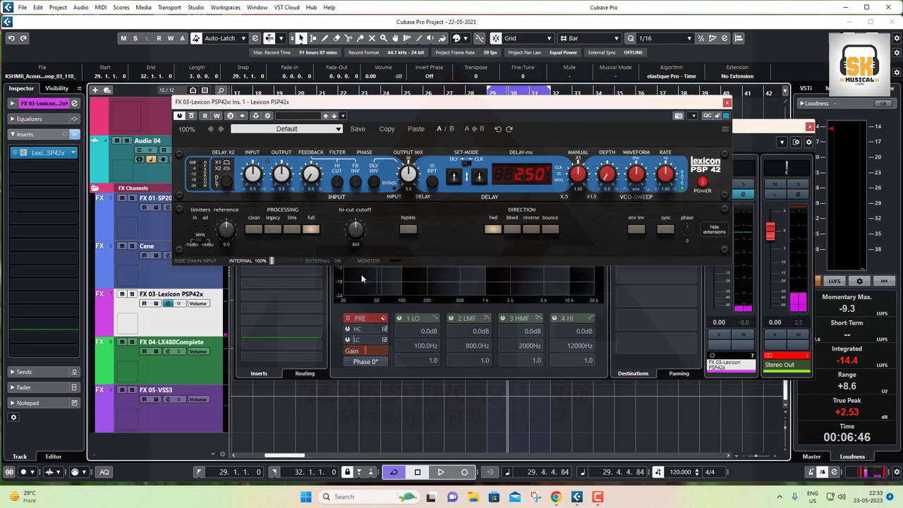
left_click(226, 183)
left_click(226, 183)
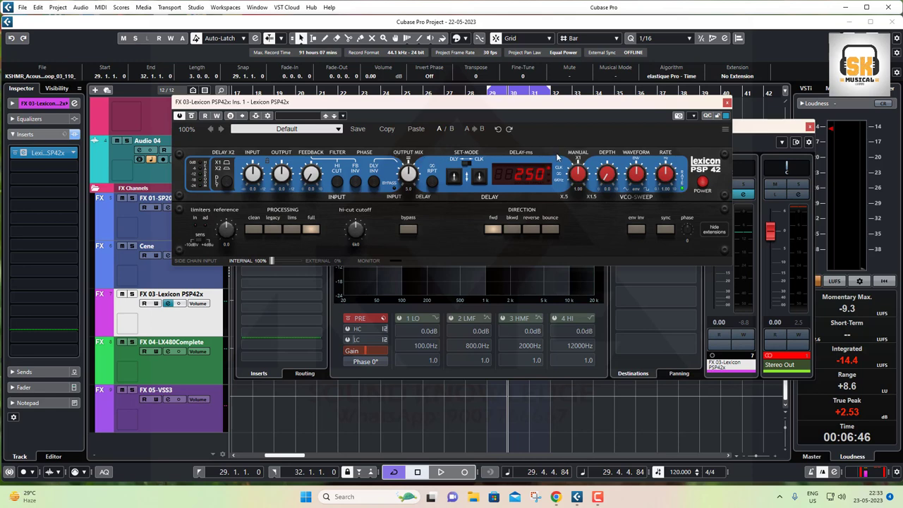
left_click(726, 102)
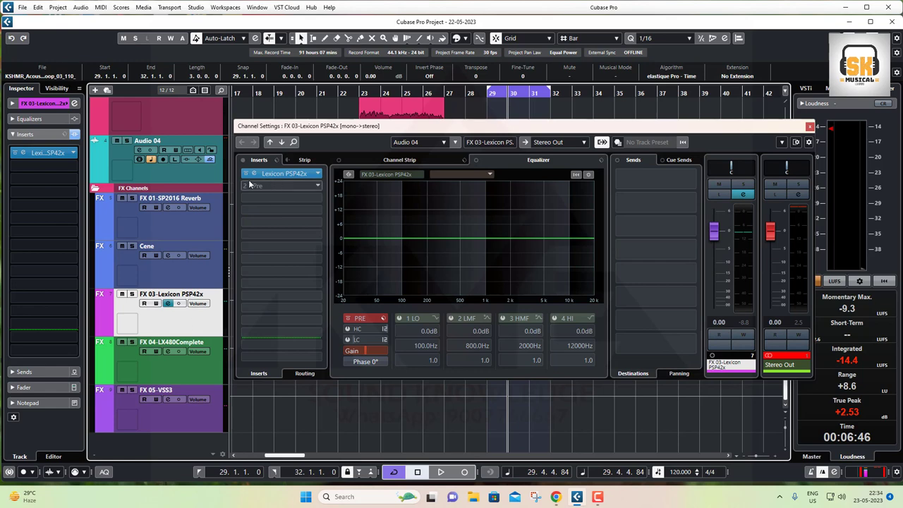
left_click(809, 126)
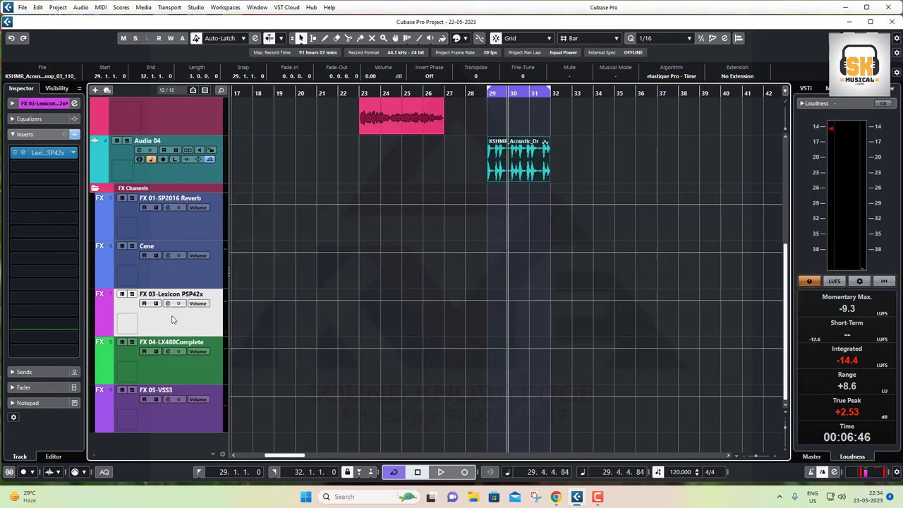
Step: Review the SP2016 Reverb and its Vintage and Modern program list on FX 01, then close its windows
scroll(174, 299, "up", 2)
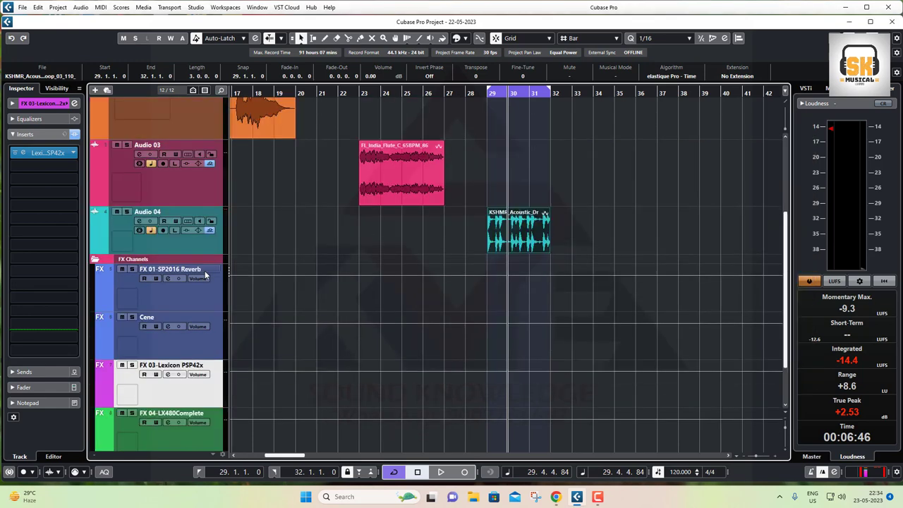
left_click(173, 299)
left_click(168, 278)
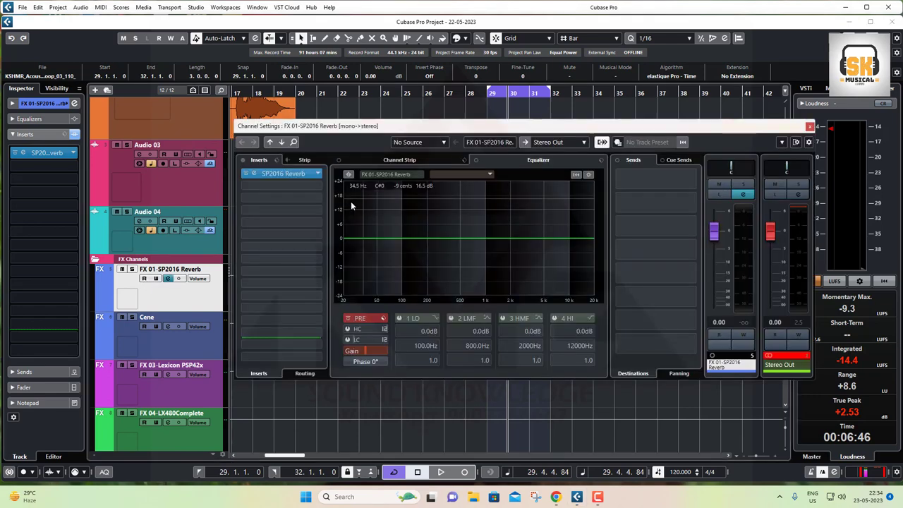
left_click(257, 172)
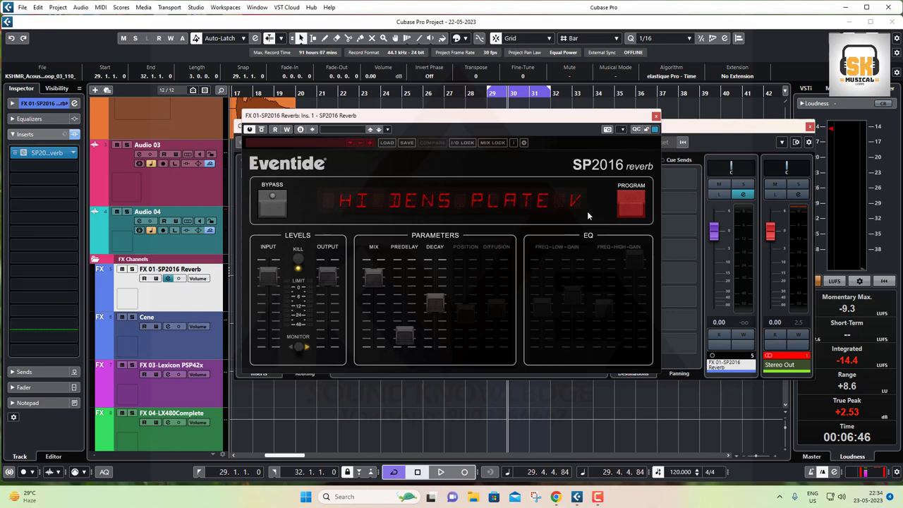
left_click(630, 200)
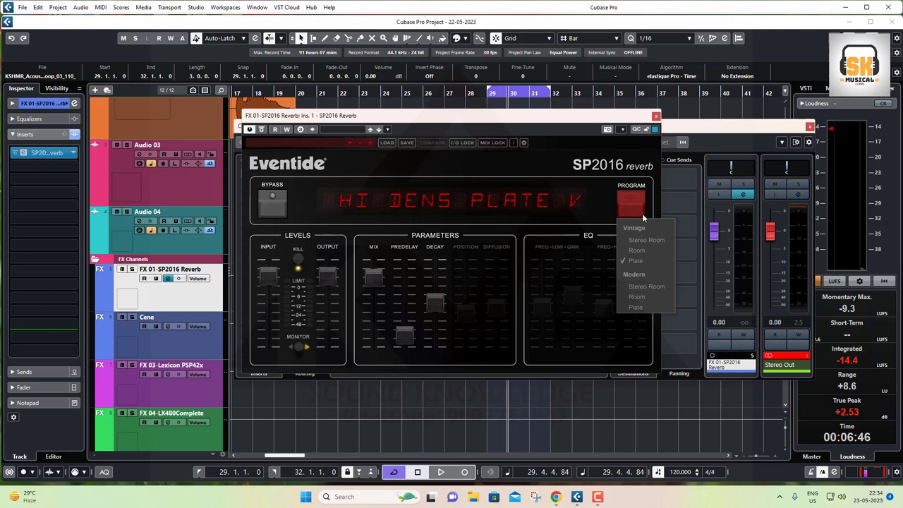
left_click(522, 166)
left_click(656, 115)
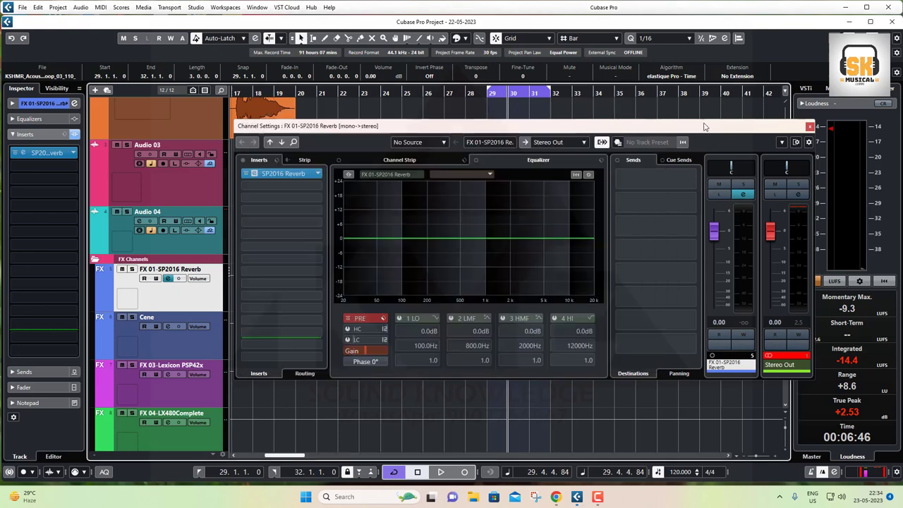
left_click(808, 126)
Step: Review the VSS3 controls and preset categories on FX 05, toggle its bypass on and off, and close the plugin
scroll(180, 245, "up", 3)
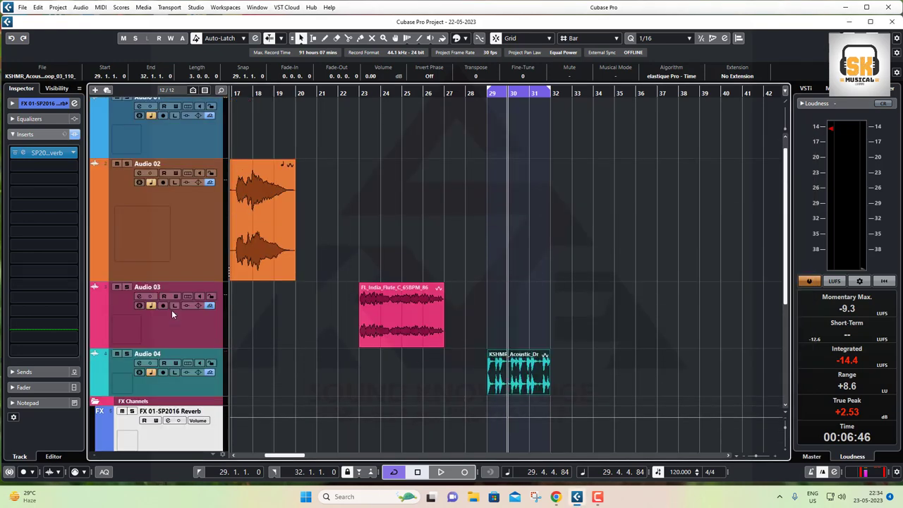
scroll(171, 314, "down", 5)
left_click(168, 326)
left_click(173, 345)
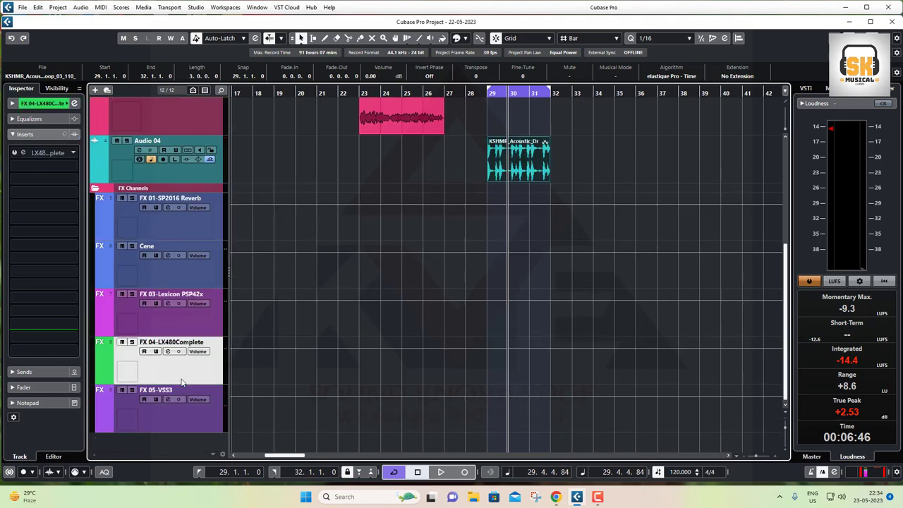
left_click(172, 409)
left_click(168, 399)
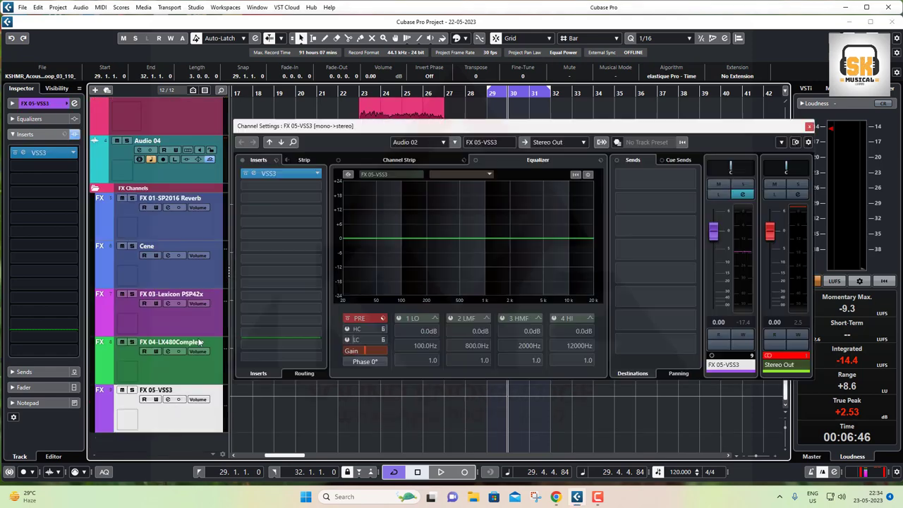
left_click(254, 173)
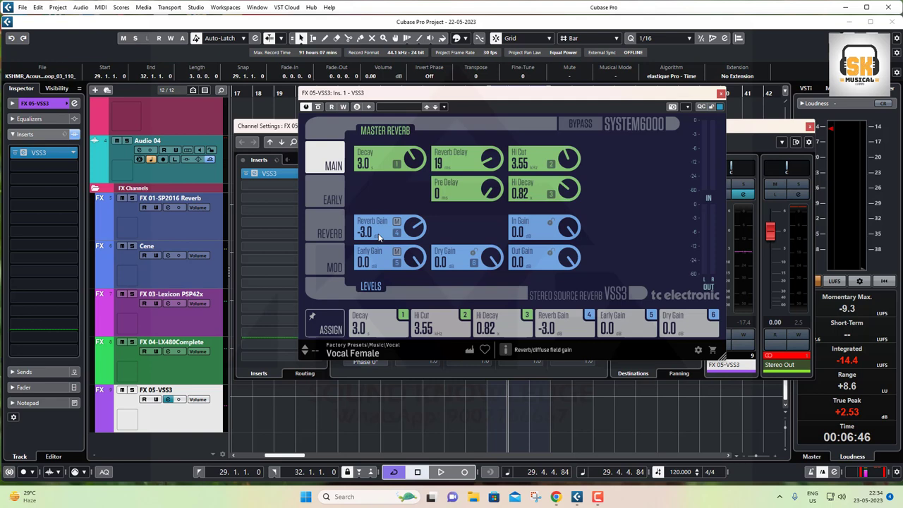
left_click(349, 351)
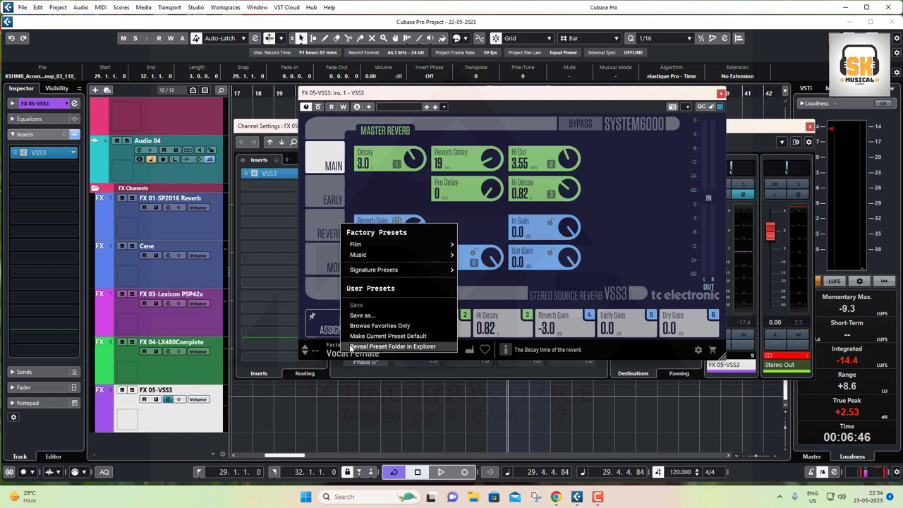
left_click(630, 199)
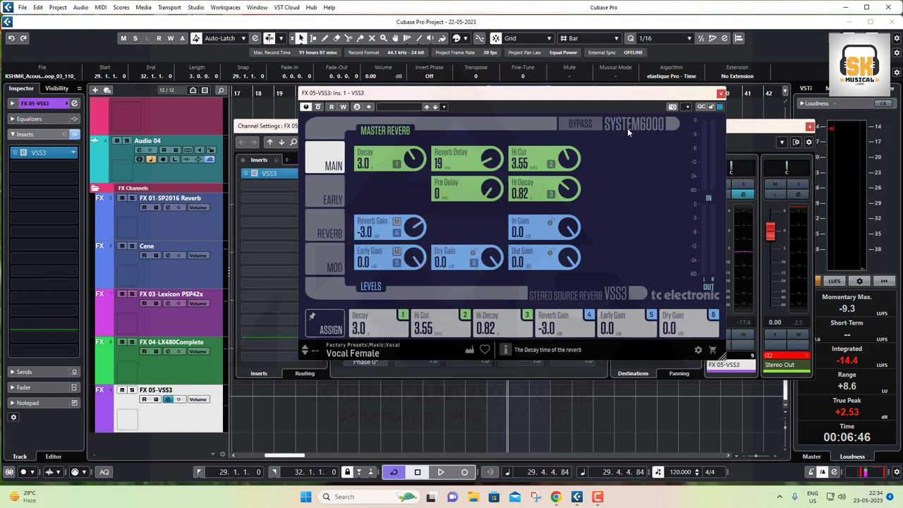
left_click(579, 125)
left_click(588, 124)
left_click(719, 94)
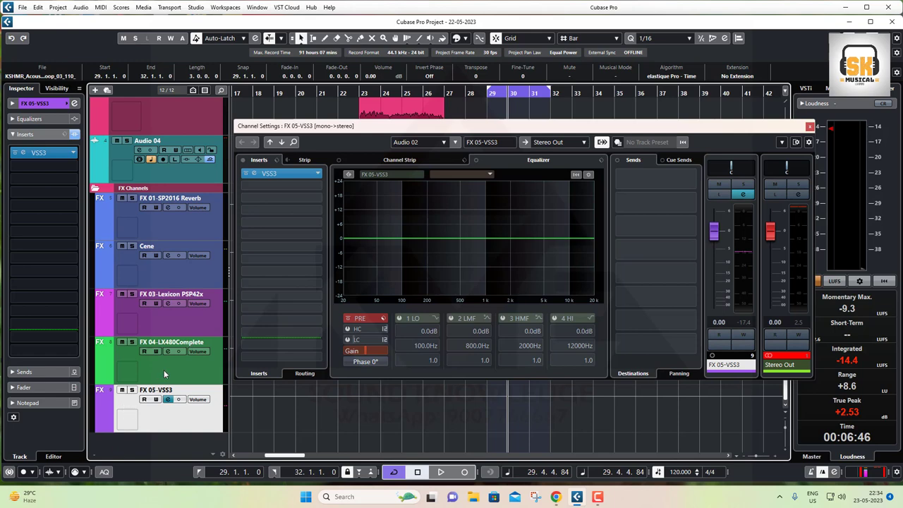
Step: Open LX480 Complete on FX 04, show its Reverb graph, and close the plugin
left_click(163, 370)
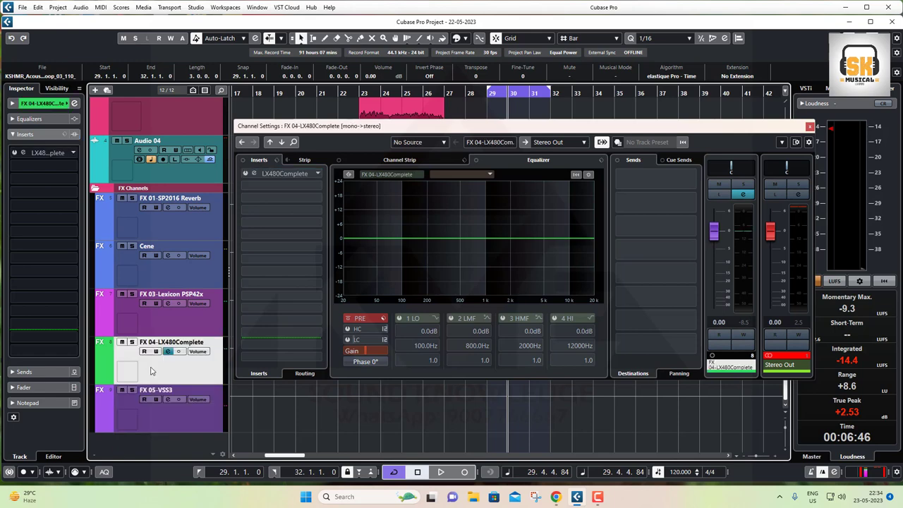
left_click(254, 174)
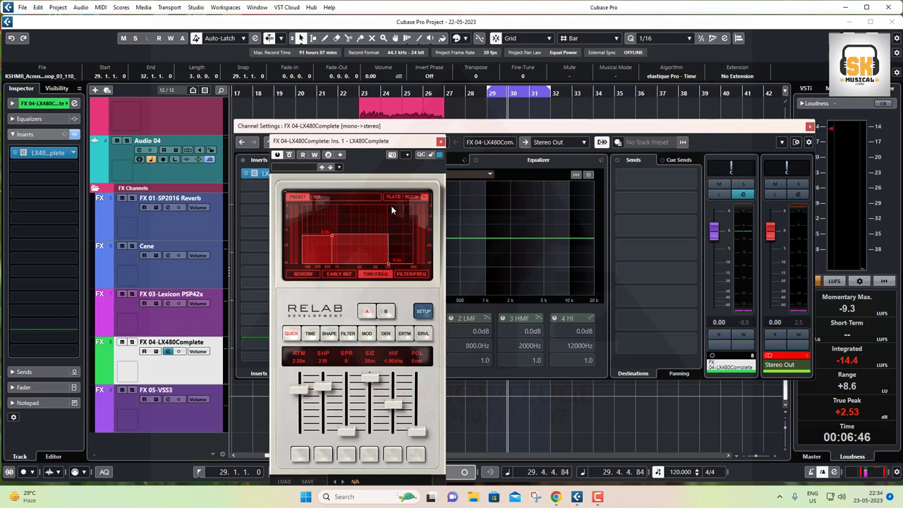
left_click(296, 275)
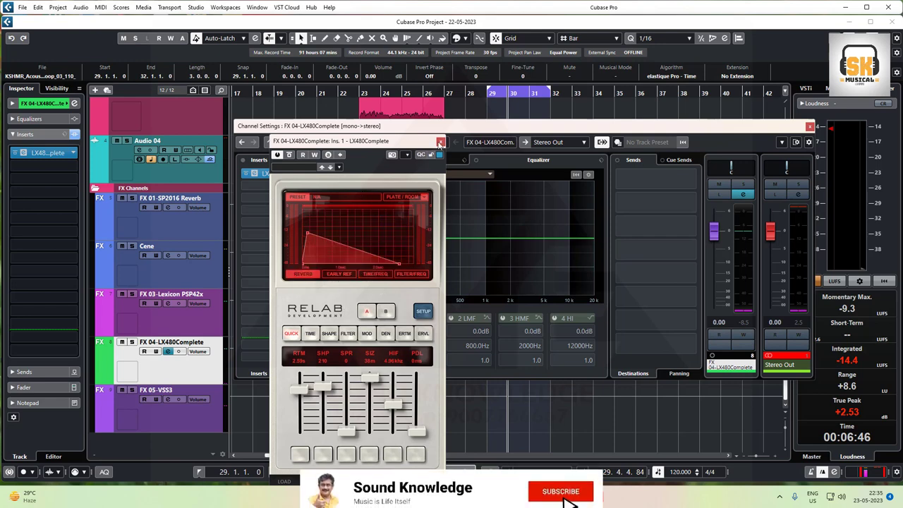
left_click(440, 141)
Step: Review the Cinematic Rooms Professional settings on the Cene channel and close the plugin
left_click(175, 322)
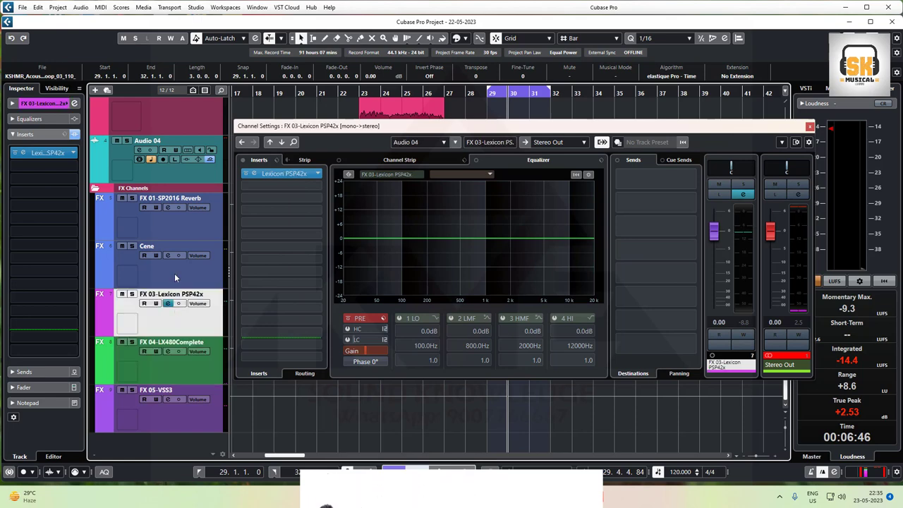
left_click(174, 273)
left_click(253, 176)
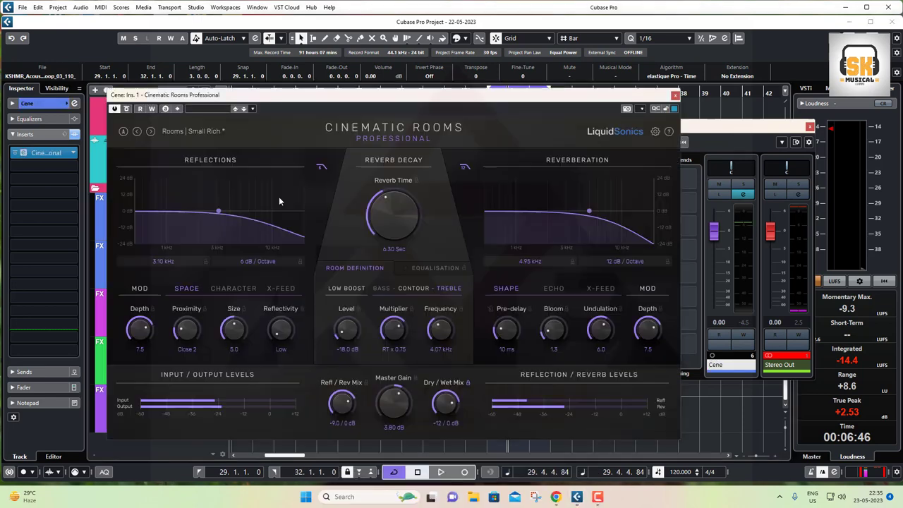
left_click_drag(416, 92, 432, 71)
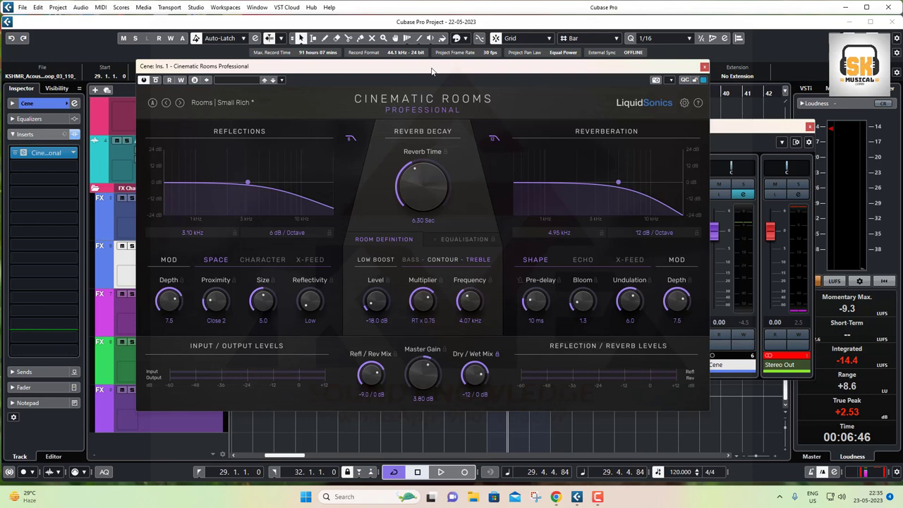
left_click(704, 67)
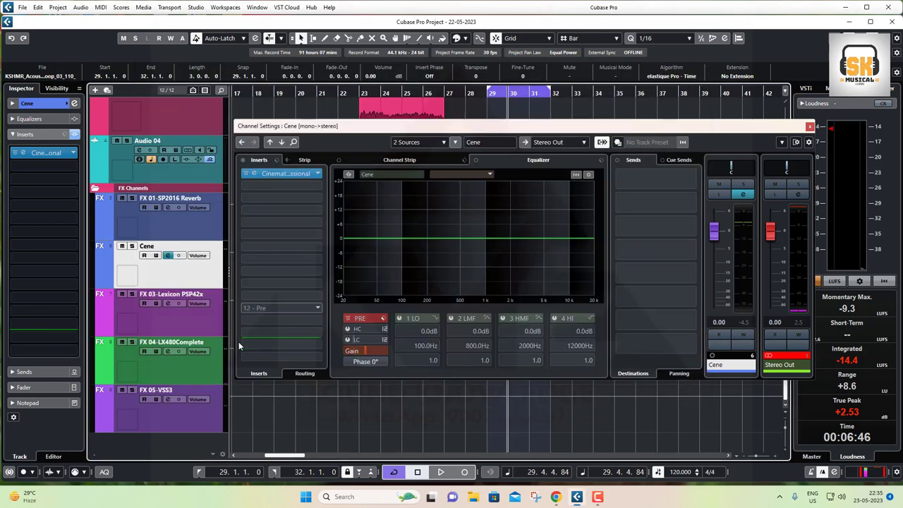
Step: Insert BABY Audio Crystalline in the second insert slot of the Cene channel and look through its factory presets
left_click_drag(280, 307, 288, 182)
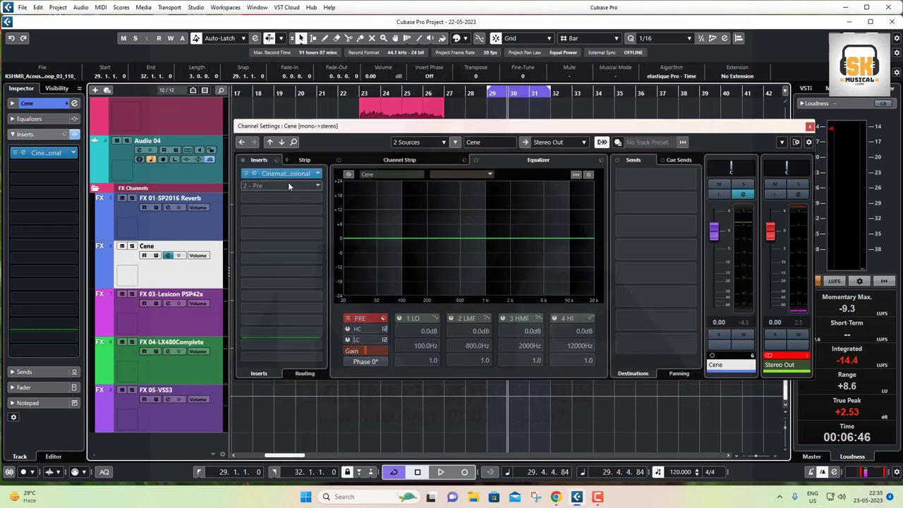
left_click(287, 185)
type("cry")
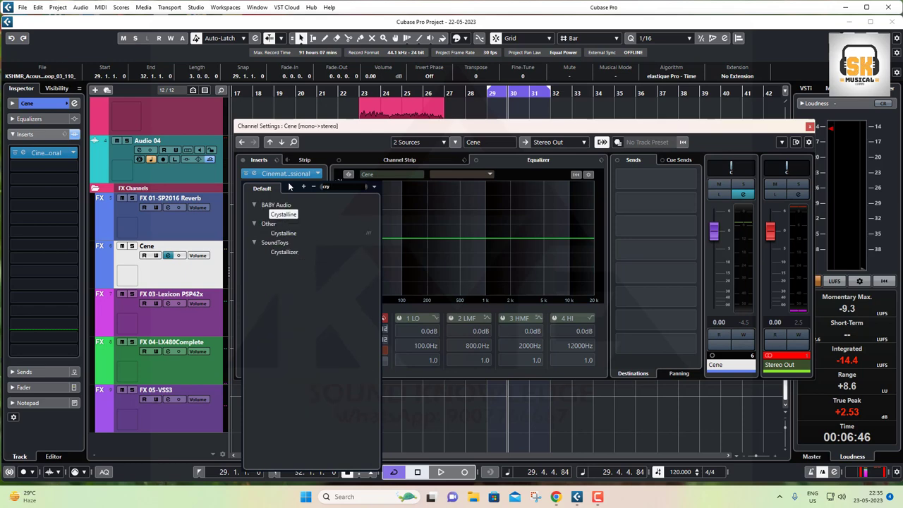
key("Return")
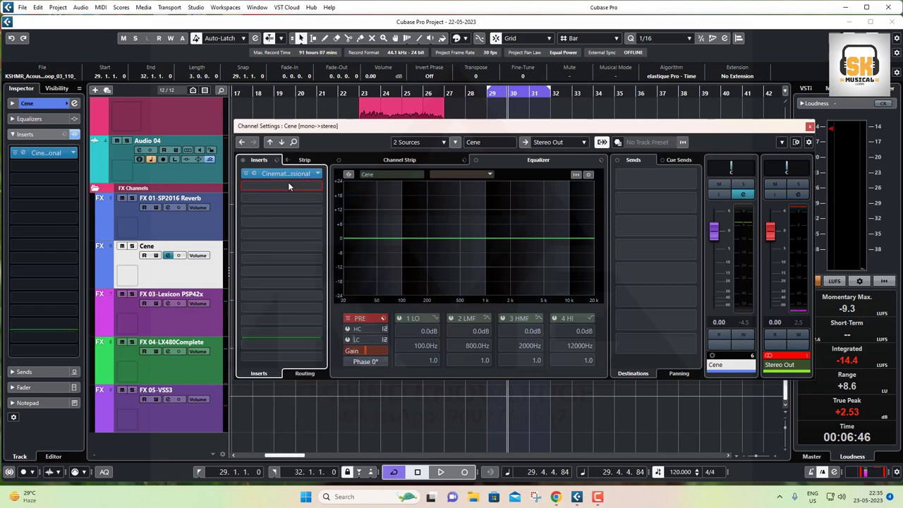
left_click_drag(470, 241, 451, 178)
left_click(467, 197)
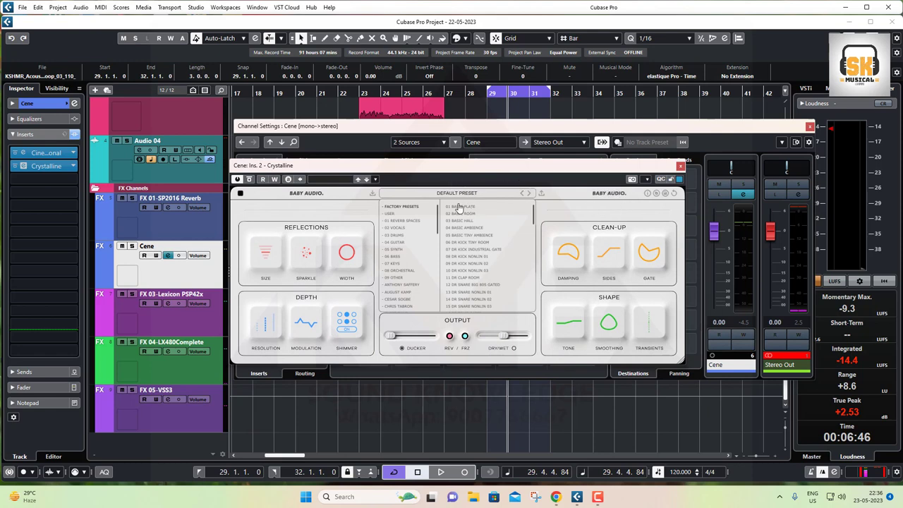
left_click(439, 195)
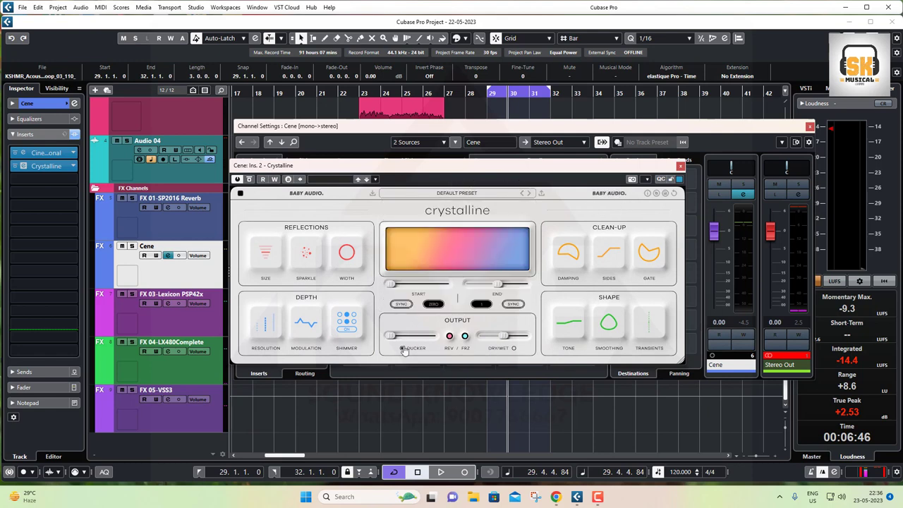
Step: Raise Crystalline's Ducker amount to about the middle, adjust its Damping, and close the plugin and channel settings
left_click_drag(390, 335, 411, 338)
mouse_move(568, 255)
left_mouse_down()
mouse_move(568, 273)
mouse_move(568, 250)
left_mouse_up()
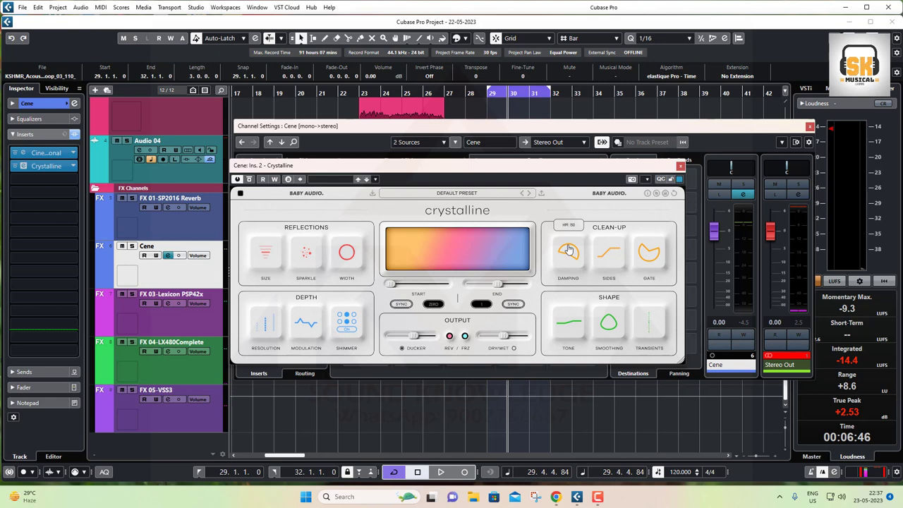
left_click(680, 165)
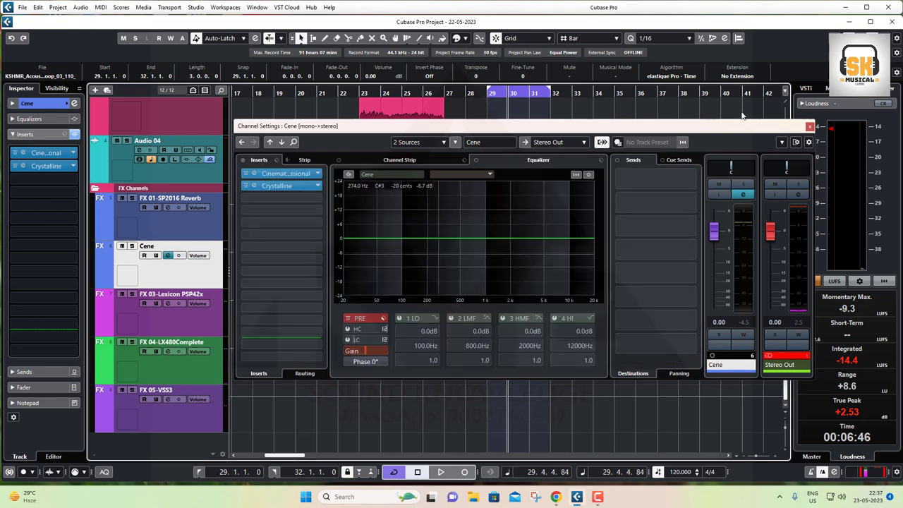
left_click(809, 126)
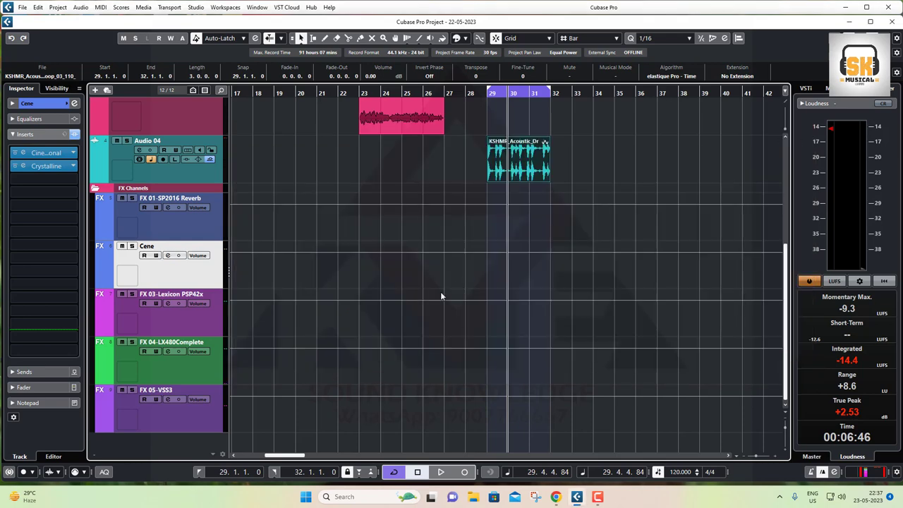
Step: Reduce the heights of the Audio 02 and Audio 01 tracks
scroll(441, 296, "up", 5)
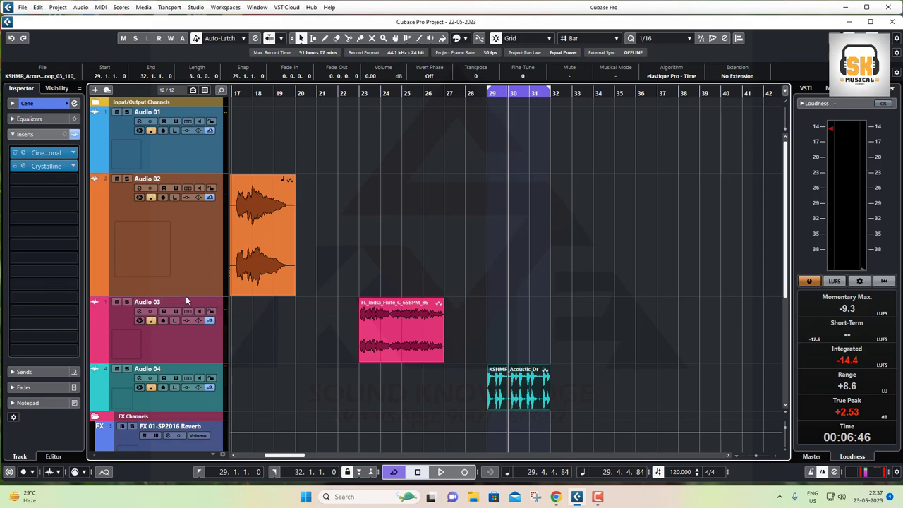
left_click_drag(187, 297, 186, 229)
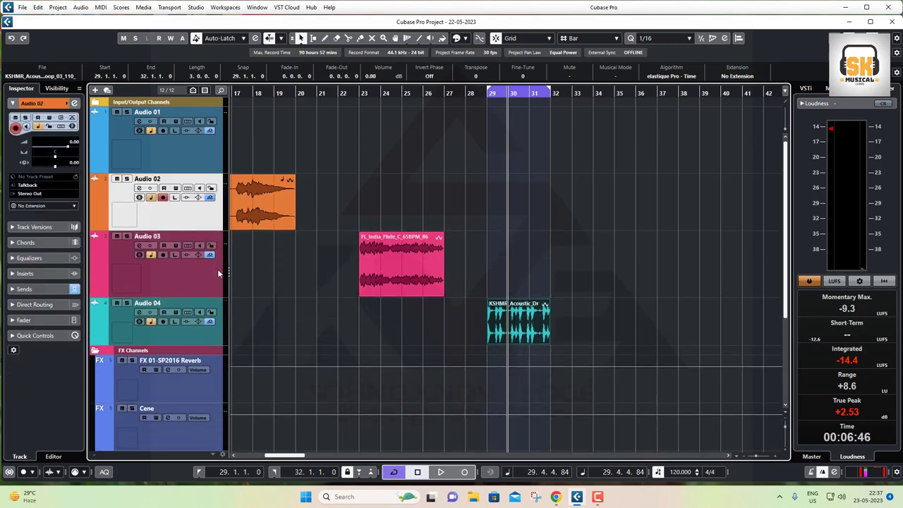
left_click(186, 156)
left_click_drag(201, 172, 201, 164)
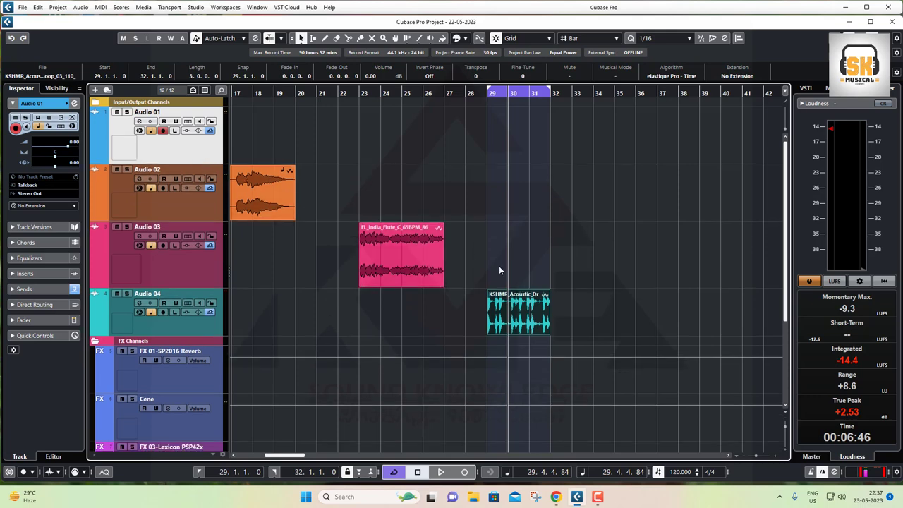
Step: Deselect the drum clip, select the Audio 03 track, and collapse the FX Channels folder
left_click(474, 273)
left_click(202, 280)
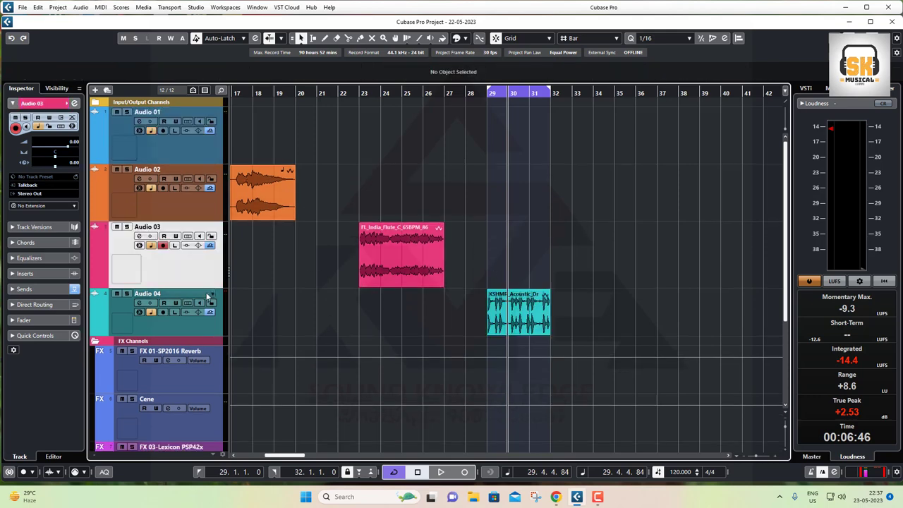
scroll(212, 329, "down", 4)
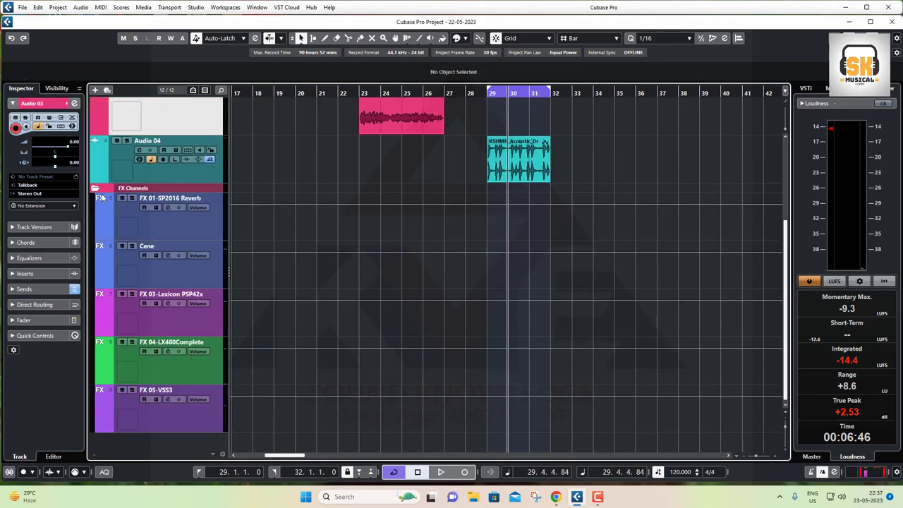
scroll(98, 203, "up", 4)
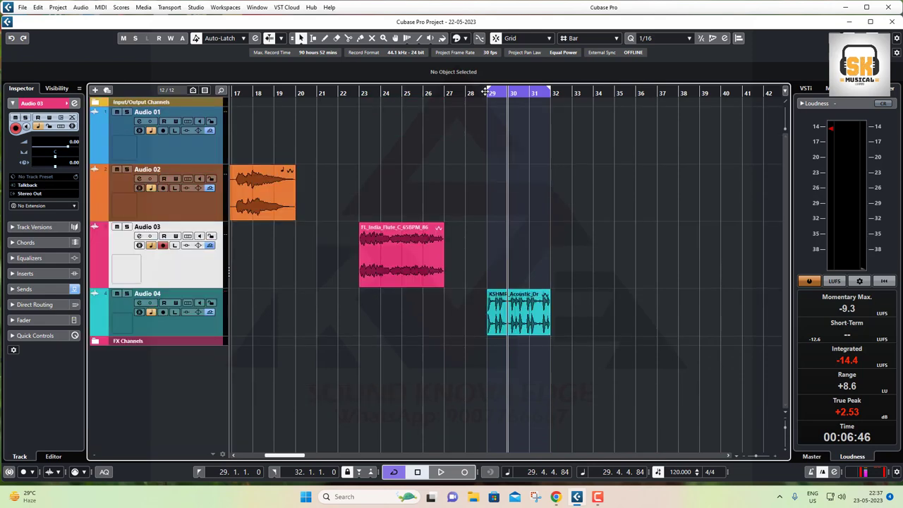
Step: Return the playback cursor to the project start and zoom out until all four audio clips fit in view
left_click(274, 93)
key("Home")
key("g")
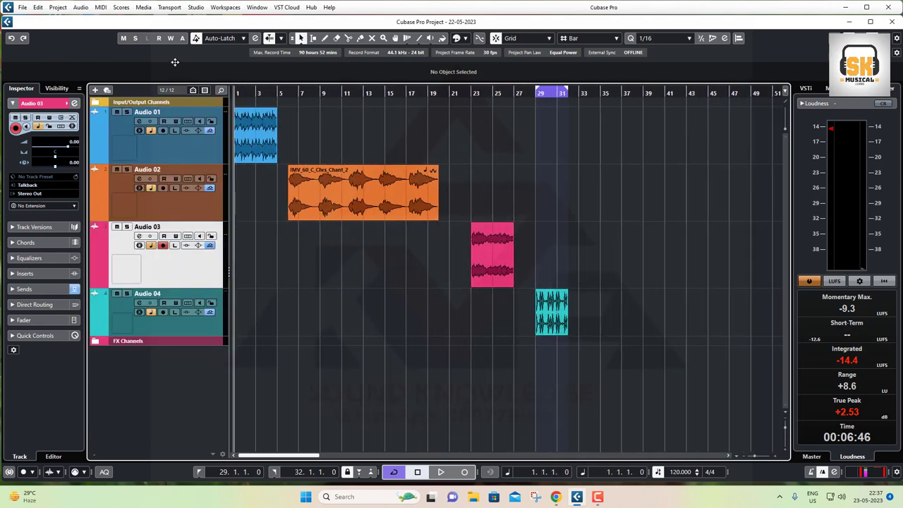